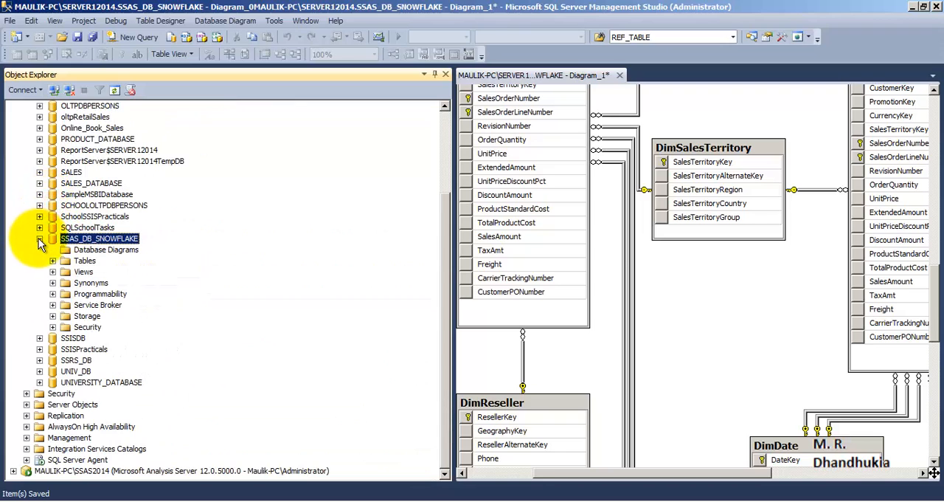
Switch to the SSAS_Dev_2 project in Visual Studio and start creating a new data source
{"action": "left_click", "coordinate": [39, 239]}
{"action": "mouse_move", "coordinate": [399, 493]}
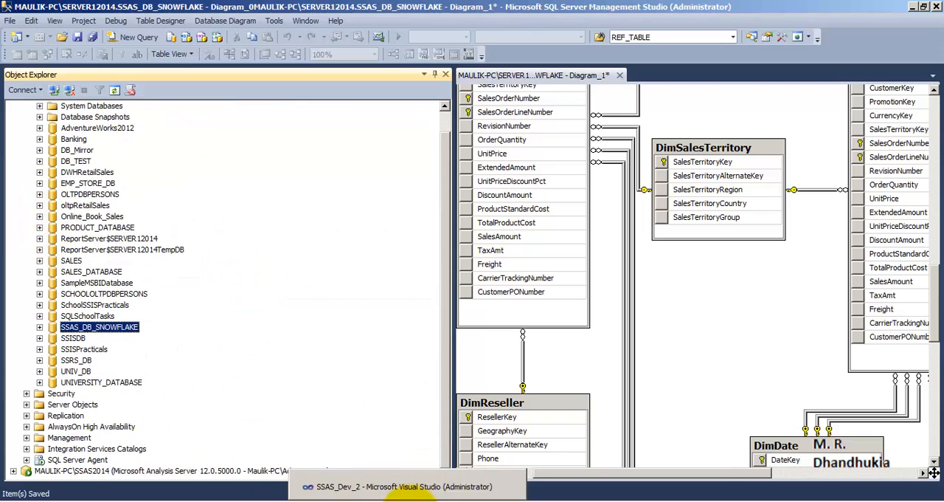
{"action": "left_click", "coordinate": [591, 484]}
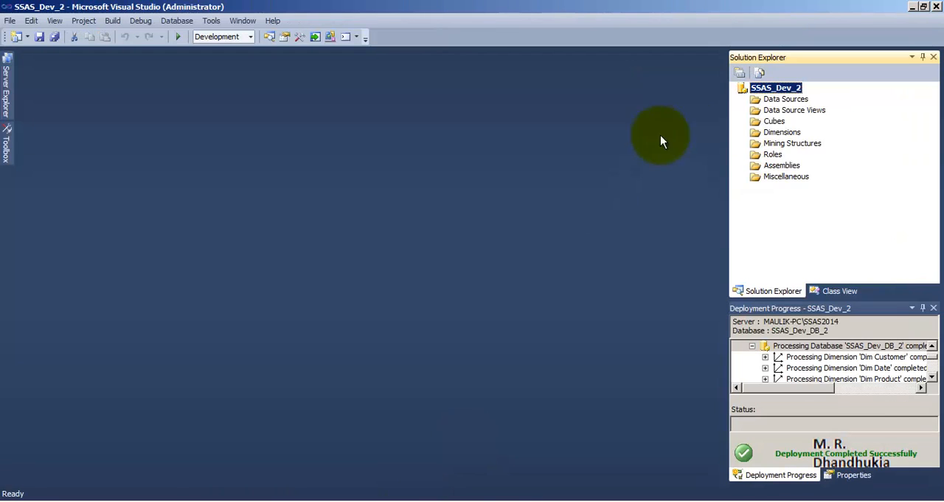
{"action": "right_click", "coordinate": [782, 99]}
{"action": "left_click", "coordinate": [793, 106]}
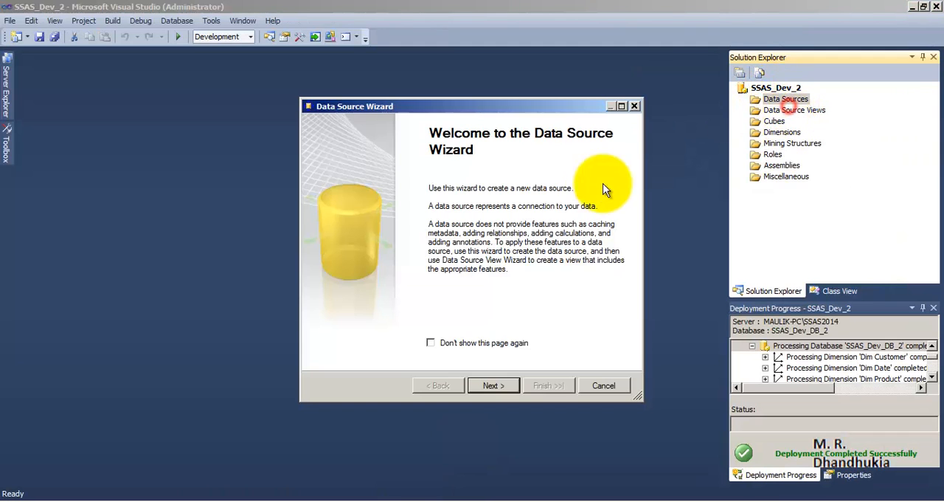
Delete the existing SSAS_DB_SNOWFLAKE data connection and start defining a new one
{"action": "left_click", "coordinate": [494, 385]}
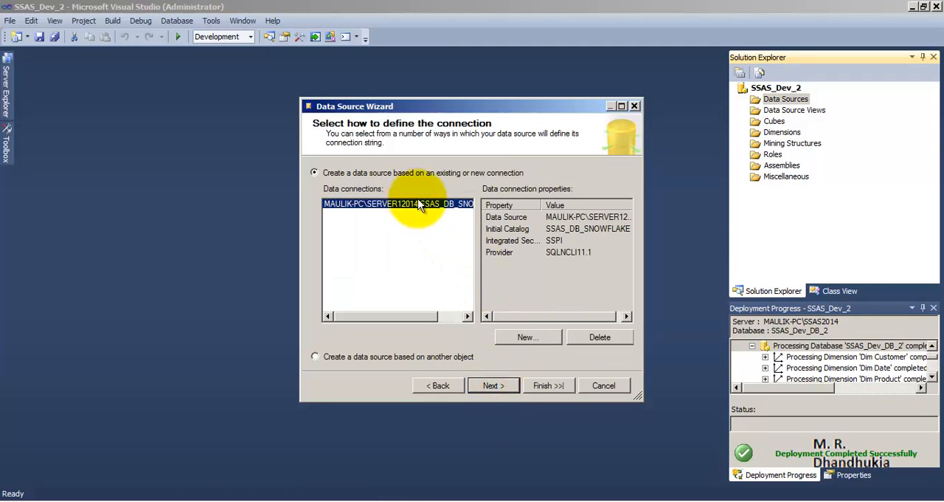
{"action": "left_click", "coordinate": [599, 336]}
{"action": "left_click", "coordinate": [527, 298]}
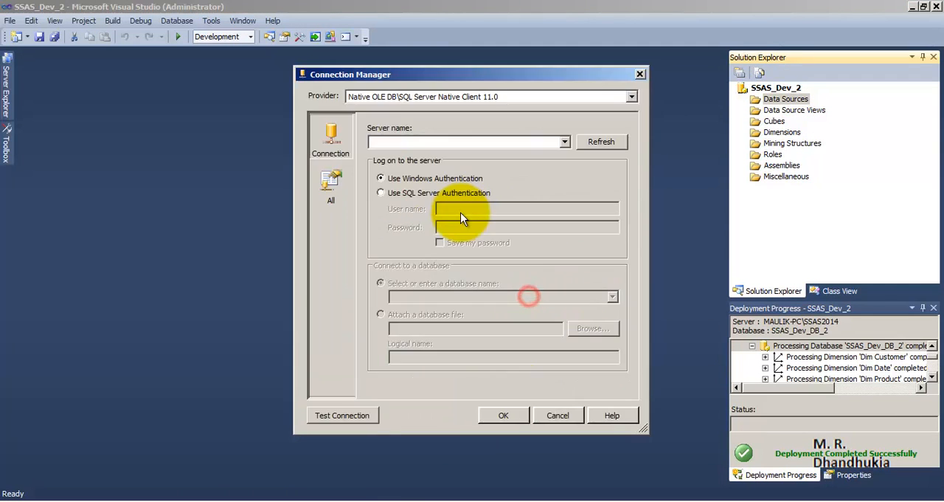
Switch to Management Studio and copy the Database Engine server name from the server connection dialog, leaving the dialog without connecting
{"action": "mouse_move", "coordinate": [201, 501]}
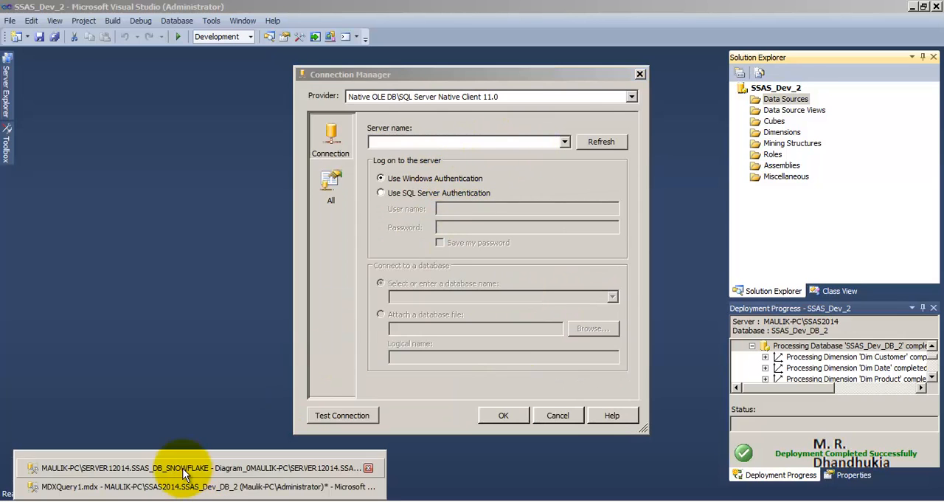
{"action": "left_click", "coordinate": [184, 469]}
{"action": "scroll", "coordinate": [243, 195], "scroll_direction": "up", "scroll_amount": 1}
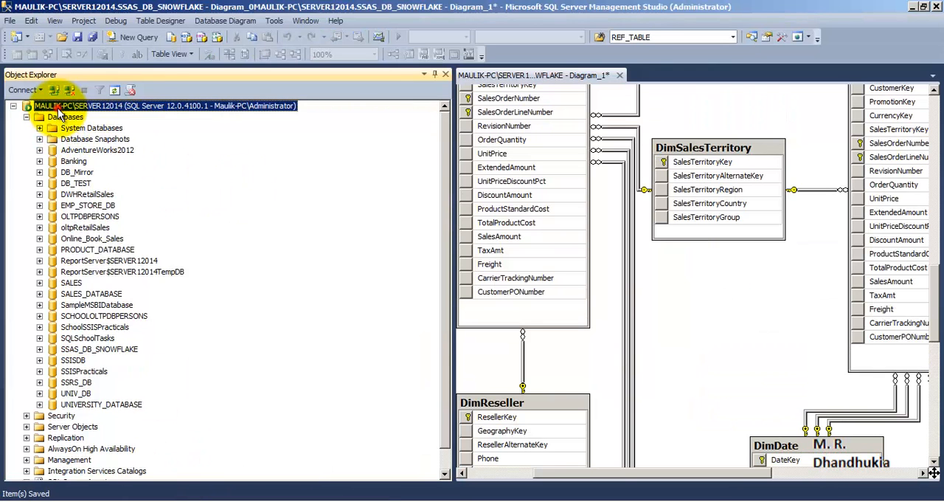
{"action": "right_click", "coordinate": [70, 106]}
{"action": "left_click", "coordinate": [78, 117]}
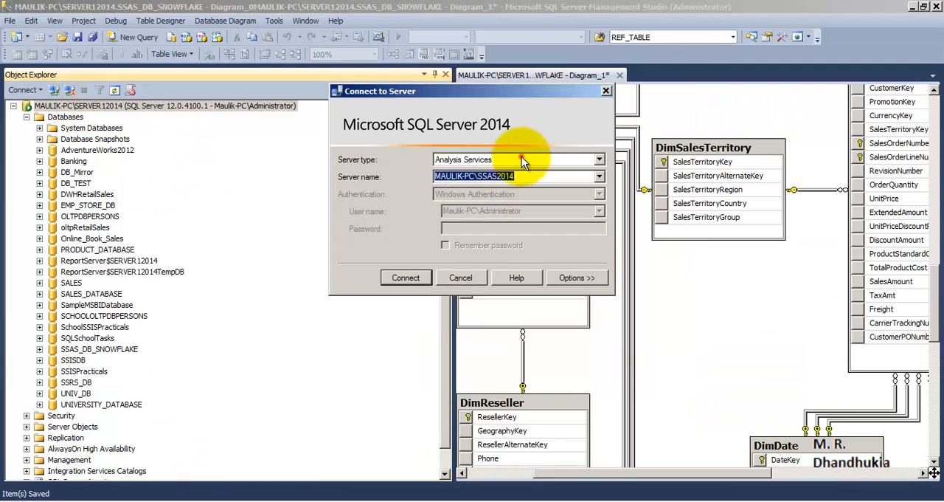
{"action": "left_click", "coordinate": [522, 159]}
{"action": "left_click", "coordinate": [516, 169]}
{"action": "right_click", "coordinate": [484, 179]}
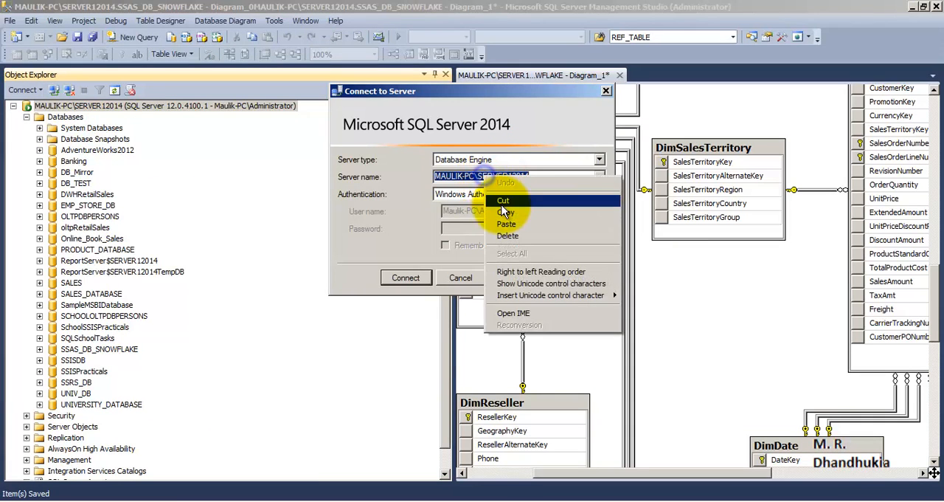
{"action": "left_click", "coordinate": [568, 213]}
{"action": "left_click", "coordinate": [607, 91]}
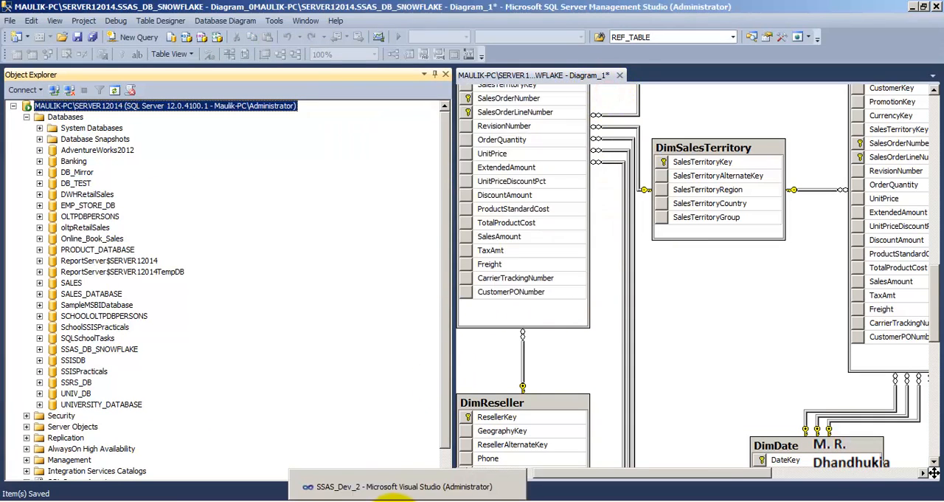
Switch back to Visual Studio, paste the copied server name and choose SSAS_DB_SNOWFLAKE as the connection's database
{"action": "left_click", "coordinate": [317, 500]}
{"action": "right_click", "coordinate": [514, 141]}
{"action": "left_click", "coordinate": [535, 190]}
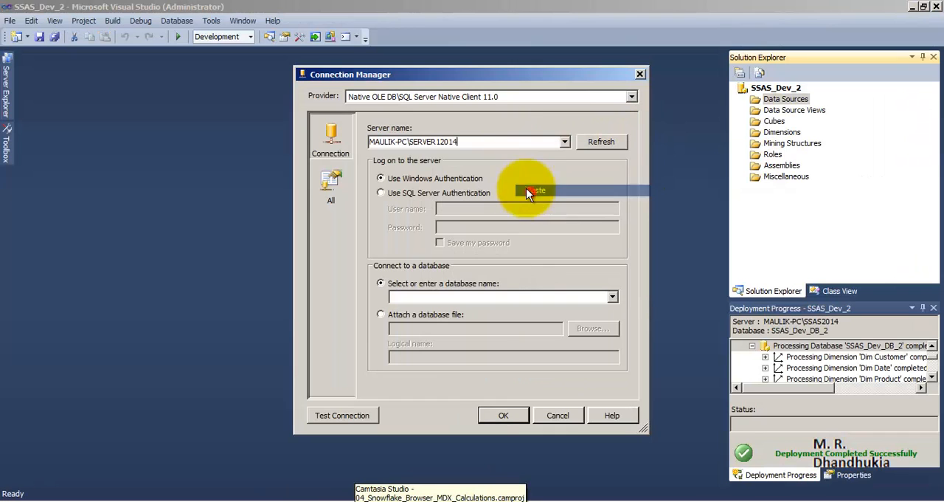
{"action": "left_click", "coordinate": [610, 296]}
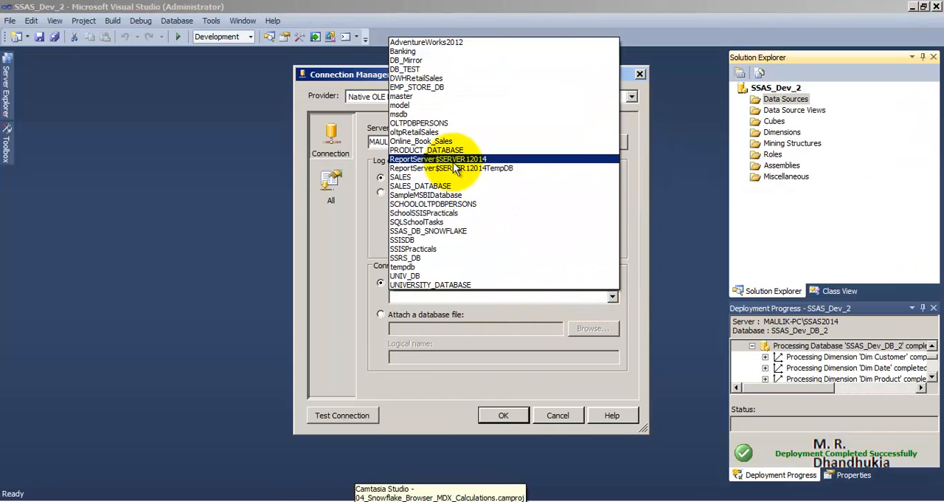
{"action": "left_click", "coordinate": [446, 231]}
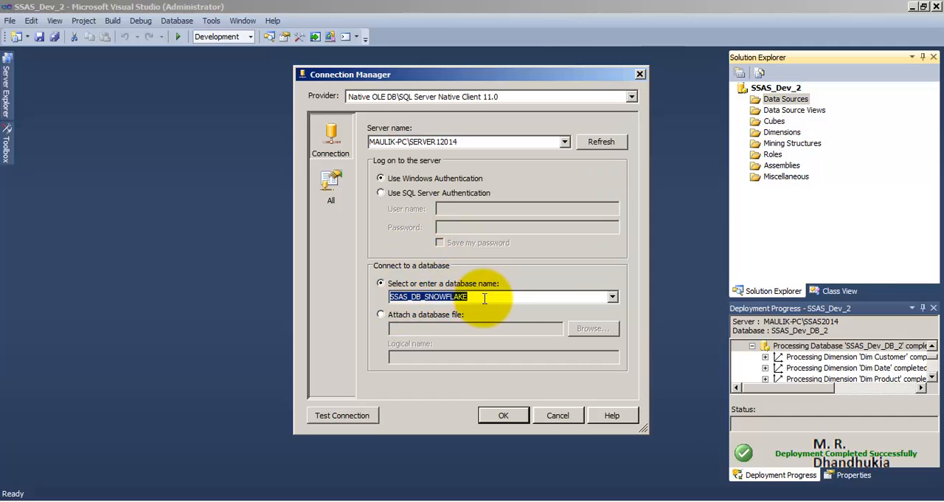
Test the connection to the SSAS_DB_SNOWFLAKE database and accept its settings
{"action": "left_click", "coordinate": [366, 414]}
{"action": "left_click", "coordinate": [621, 271]}
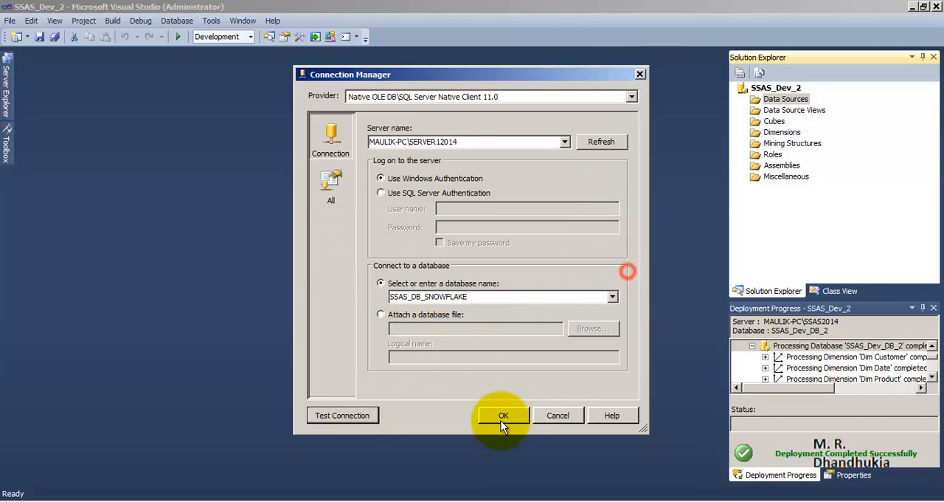
{"action": "left_click", "coordinate": [503, 415]}
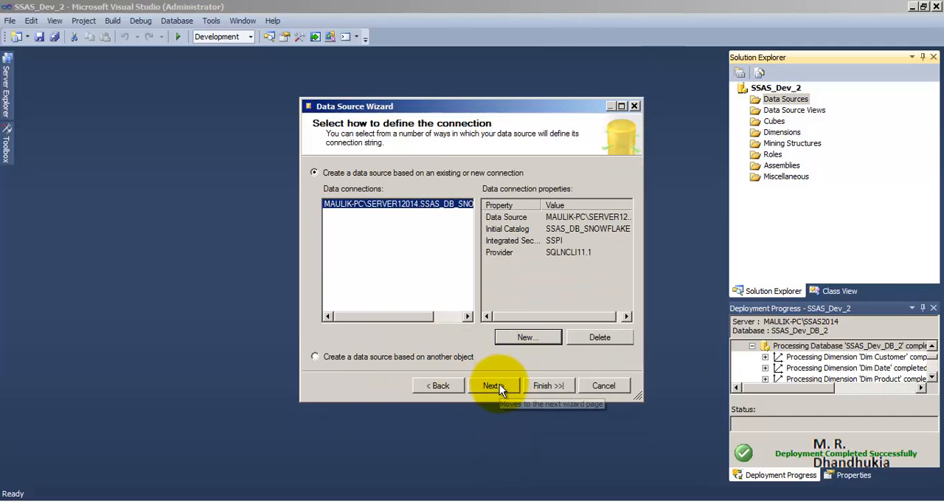
Create the SSAS DB SNOWFLAKE data source with service account impersonation and save all project items
{"action": "left_click", "coordinate": [500, 384]}
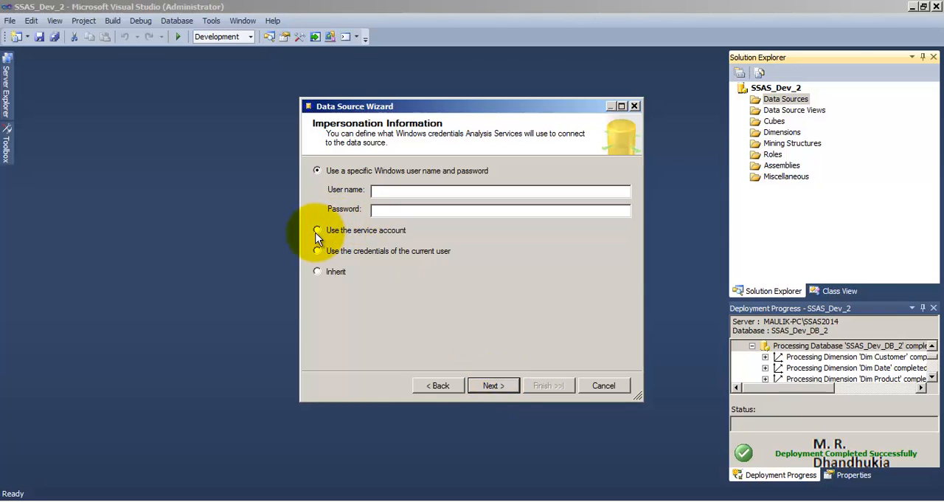
{"action": "left_click", "coordinate": [317, 230]}
{"action": "left_click", "coordinate": [494, 385]}
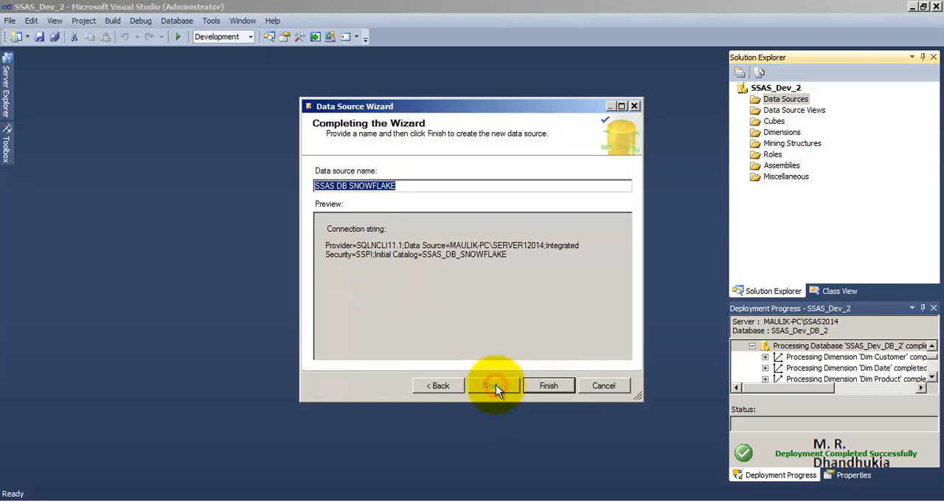
{"action": "left_click", "coordinate": [543, 385]}
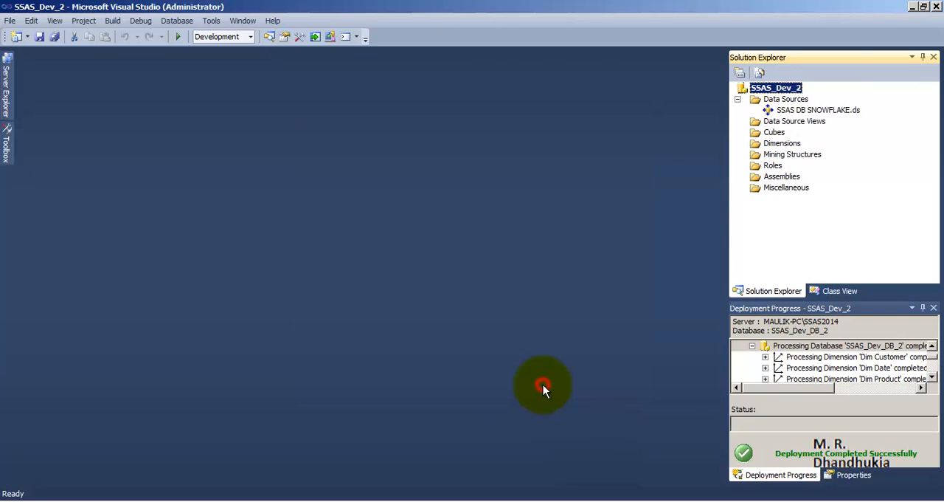
{"action": "left_click", "coordinate": [818, 111]}
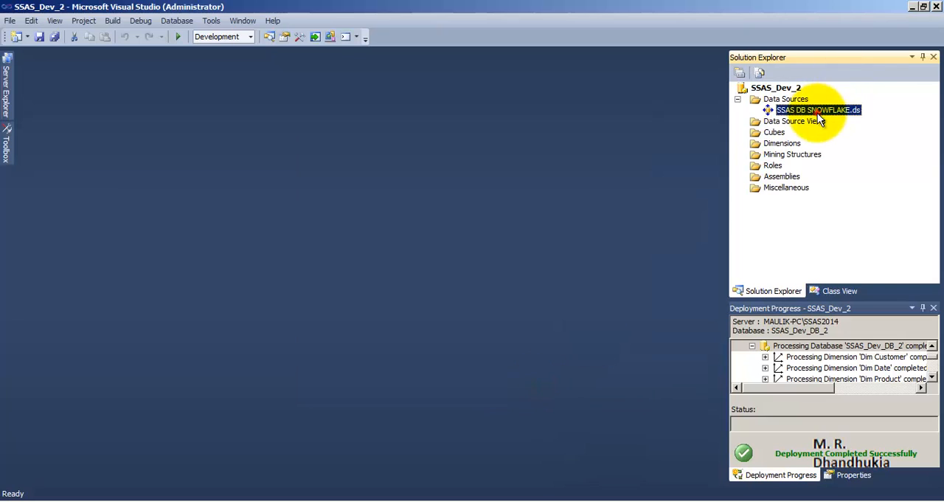
{"action": "left_click", "coordinate": [56, 37]}
Start a new data source view based on the SSAS DB SNOWFLAKE data source
{"action": "right_click", "coordinate": [768, 123]}
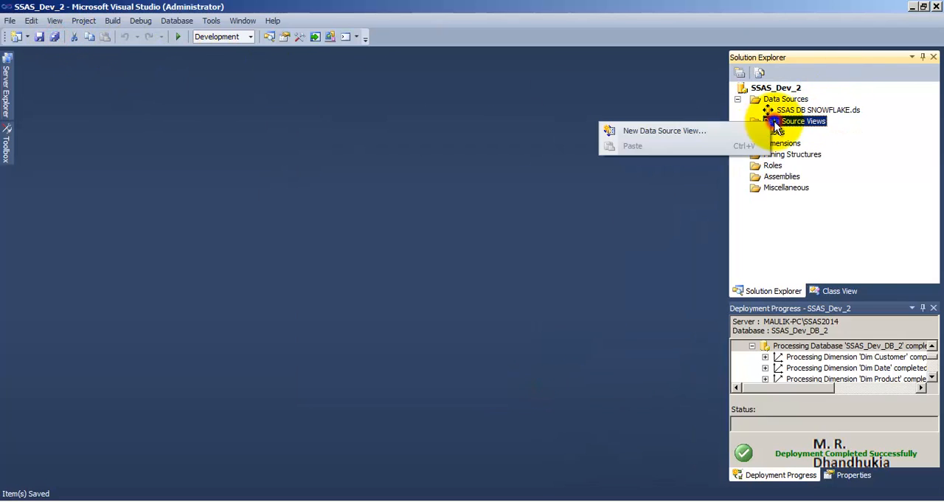
{"action": "left_click", "coordinate": [729, 129]}
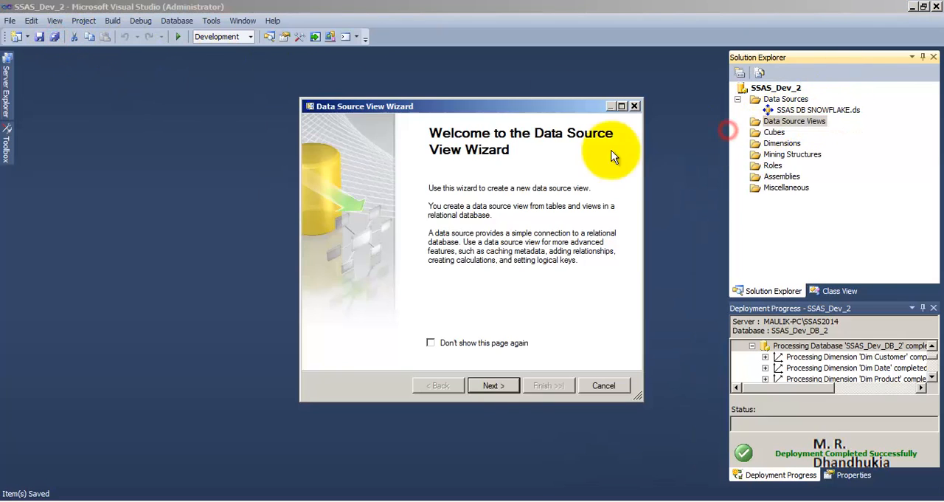
{"action": "left_click", "coordinate": [494, 385]}
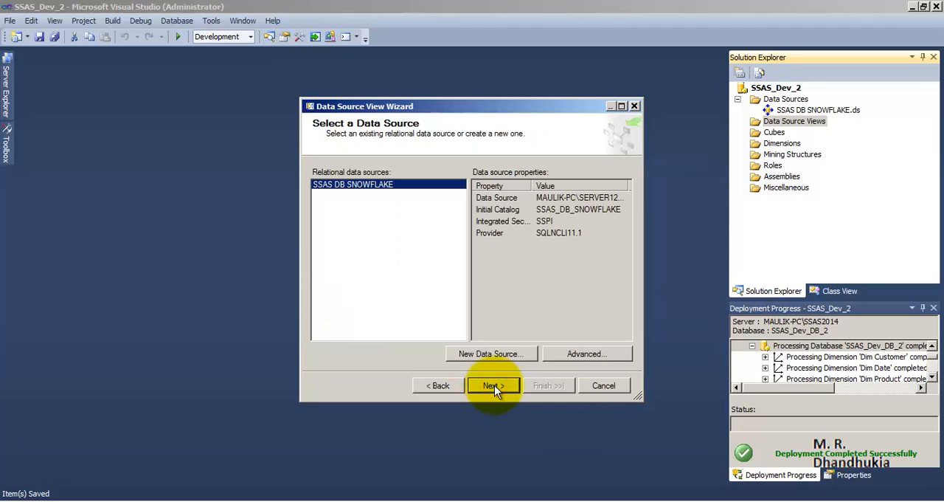
{"action": "left_click", "coordinate": [495, 385]}
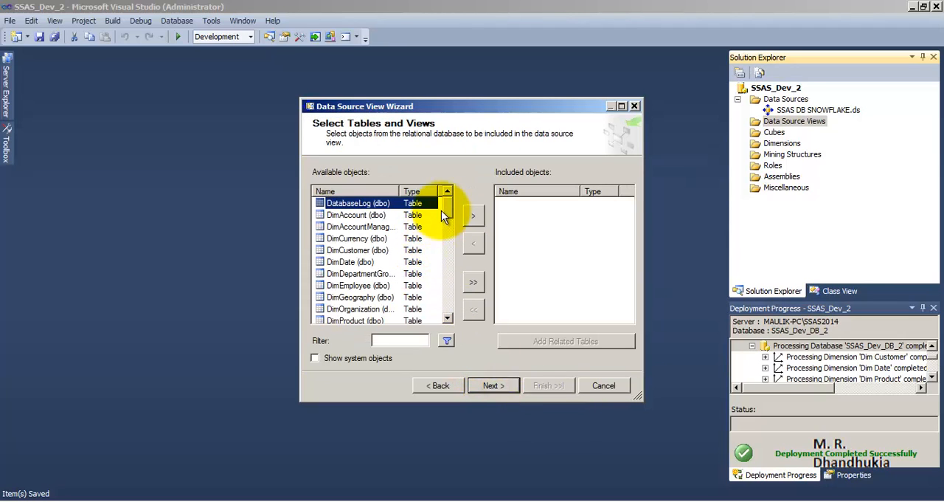
Include the InternetSales table and its related tables in the data source view
{"action": "left_click_drag", "start_coordinate": [445, 215], "coordinate": [446, 264]}
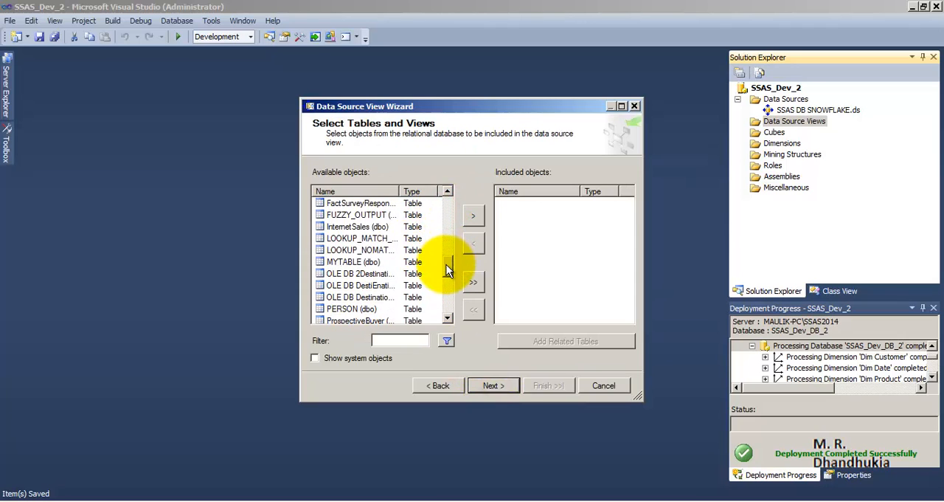
{"action": "left_click", "coordinate": [358, 228]}
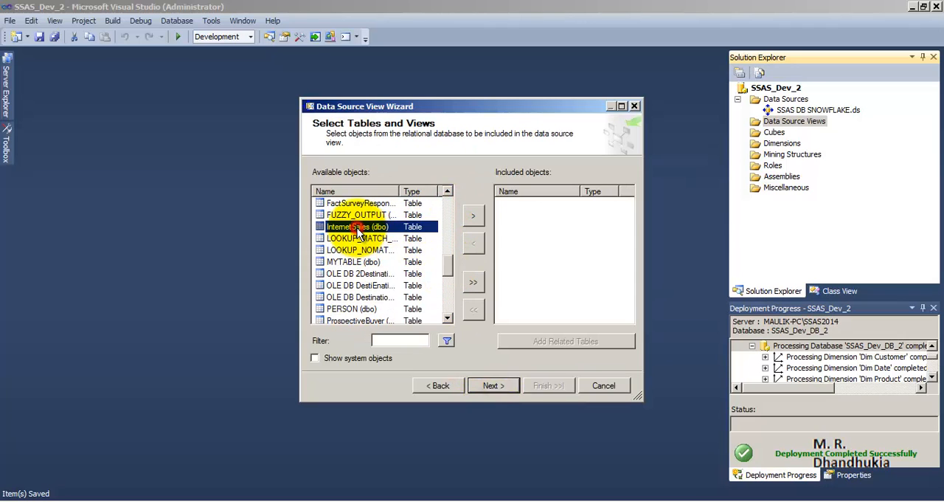
{"action": "left_click", "coordinate": [472, 216]}
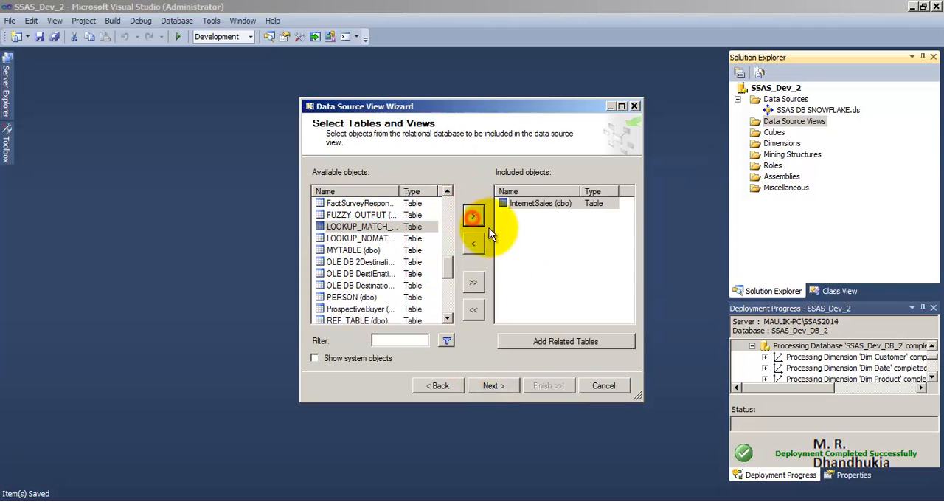
{"action": "left_click", "coordinate": [569, 344]}
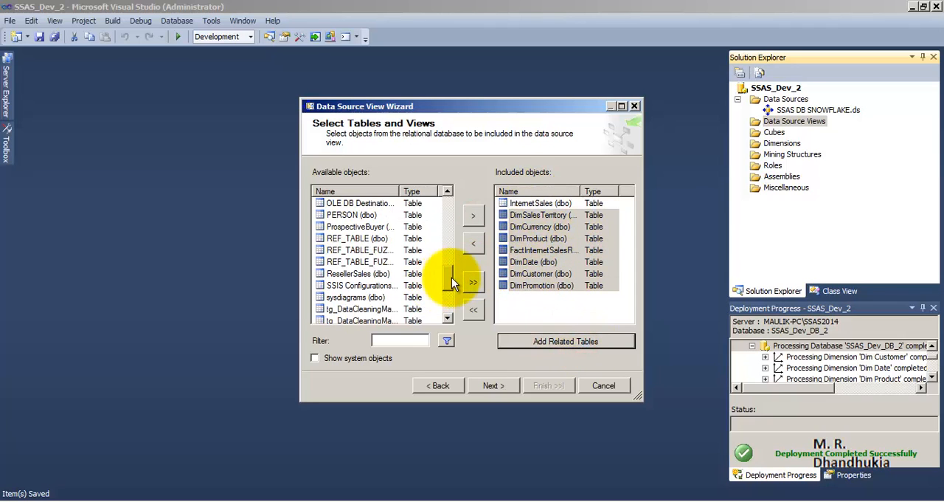
Include the ResellerSales table and its related tables in the data source view
{"action": "left_click_drag", "start_coordinate": [452, 278], "coordinate": [451, 288]}
{"action": "left_click", "coordinate": [365, 226]}
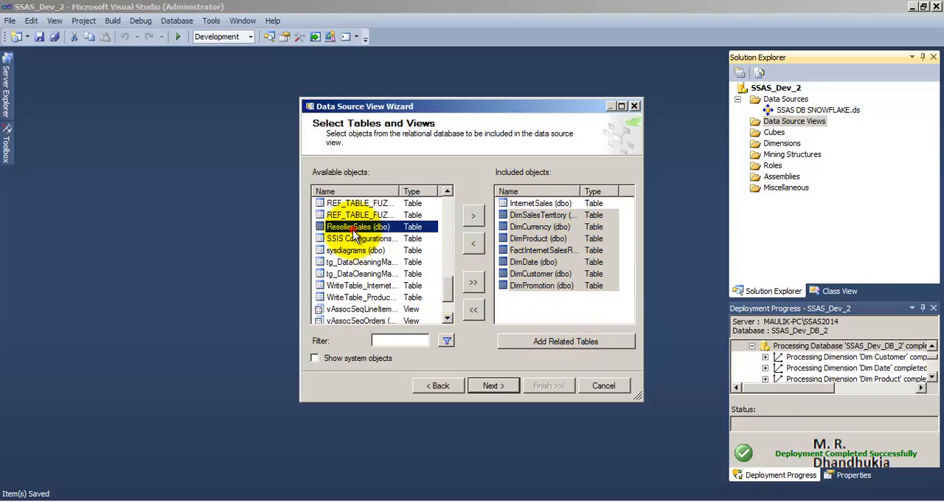
{"action": "left_click", "coordinate": [477, 216]}
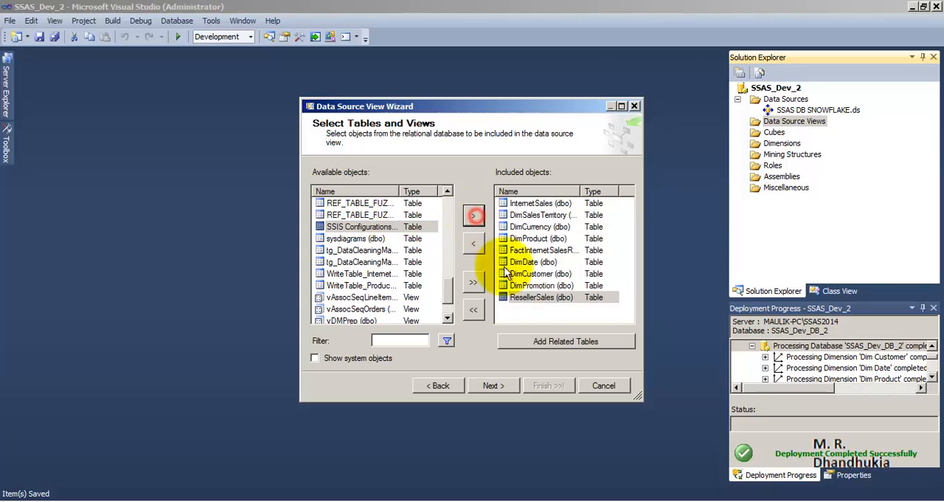
{"action": "left_click", "coordinate": [562, 341]}
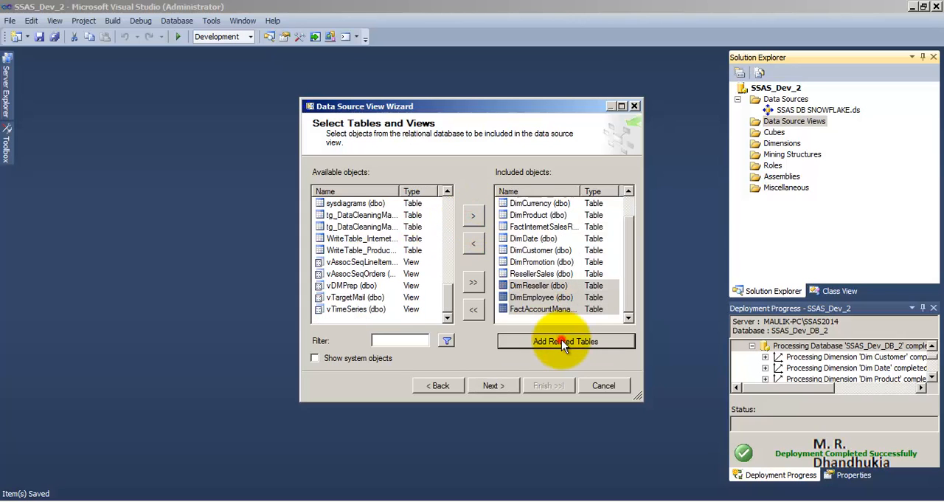
Remove the FactAccountManag... and DimEmployee tables from the data source view's included objects
{"action": "left_click", "coordinate": [531, 250]}
{"action": "left_click", "coordinate": [536, 275]}
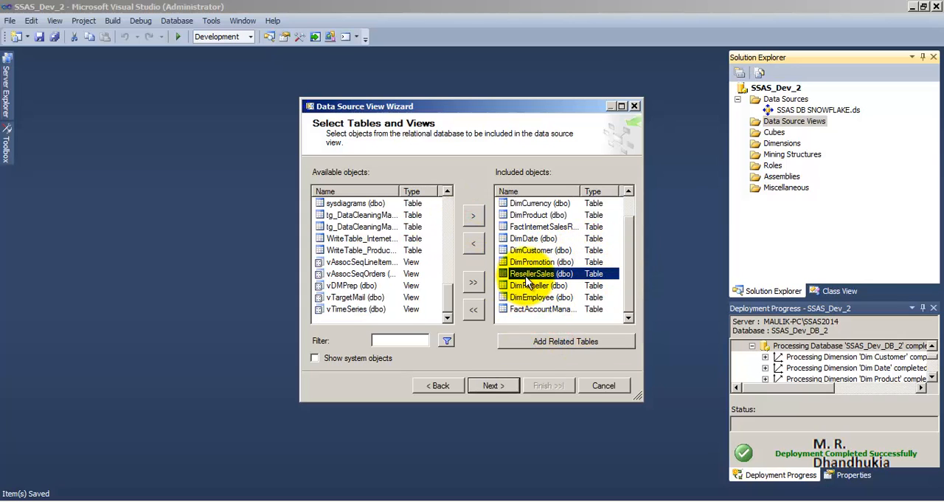
{"action": "scroll", "coordinate": [629, 279], "scroll_direction": "up", "scroll_amount": 2}
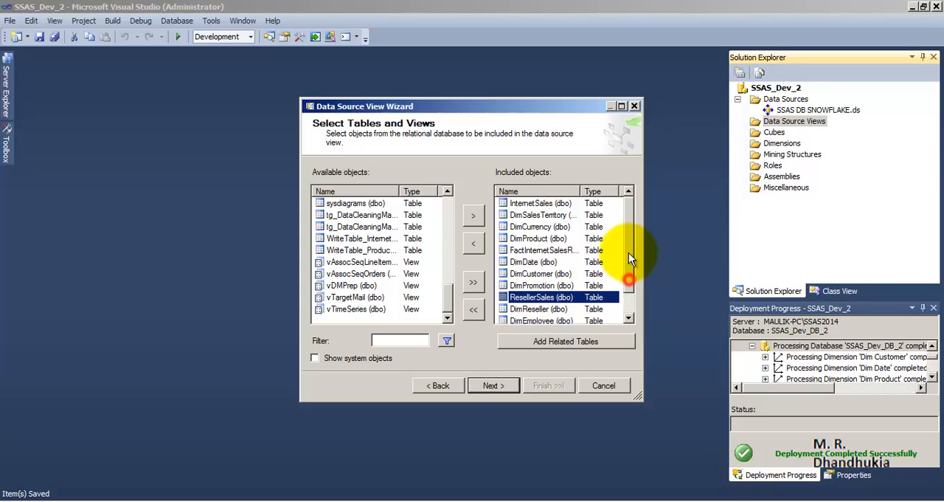
{"action": "left_click", "coordinate": [541, 203]}
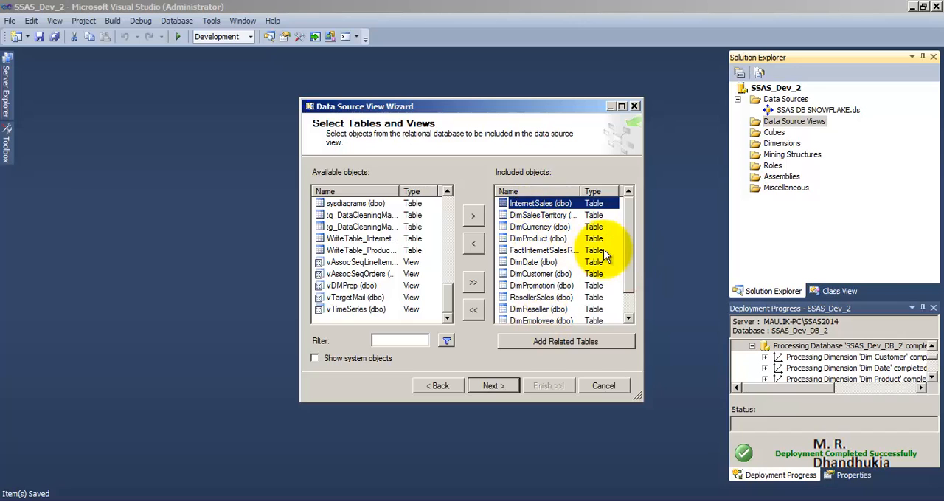
{"action": "left_click_drag", "start_coordinate": [626, 248], "coordinate": [623, 302]}
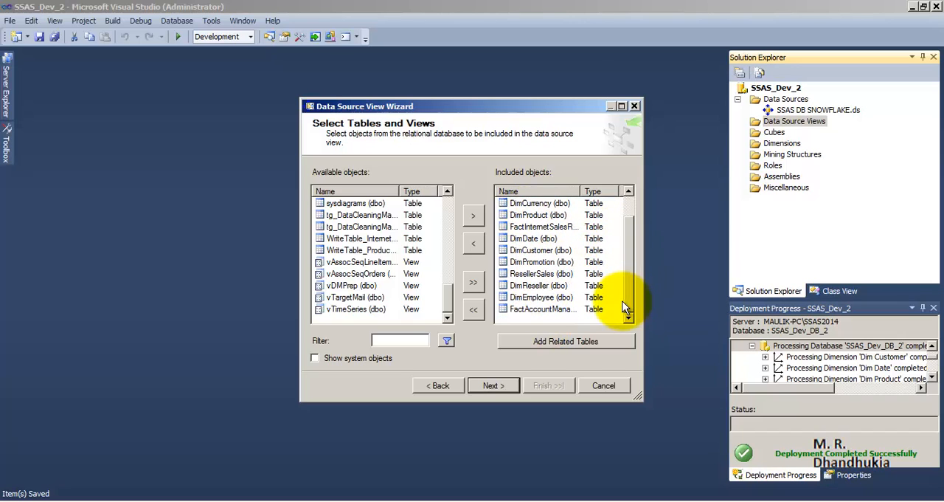
{"action": "left_click", "coordinate": [550, 308]}
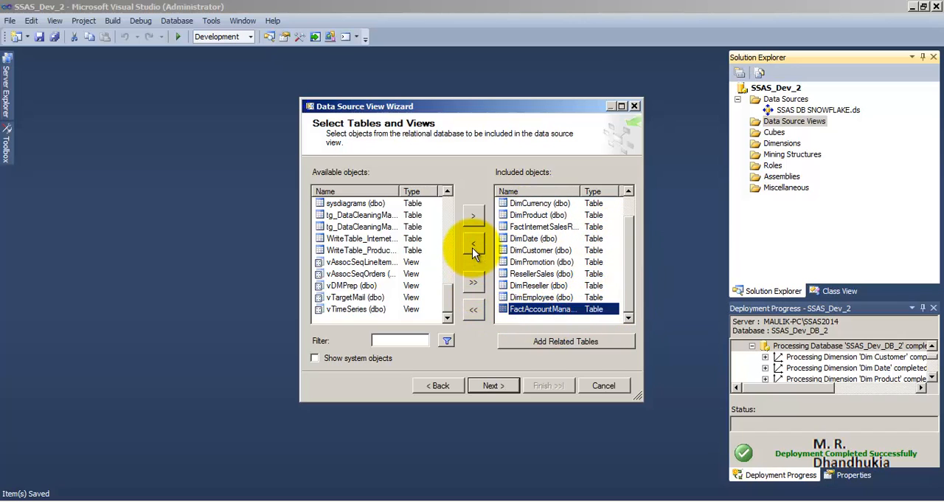
{"action": "left_click", "coordinate": [473, 247]}
{"action": "left_click", "coordinate": [532, 309]}
{"action": "left_click", "coordinate": [473, 245]}
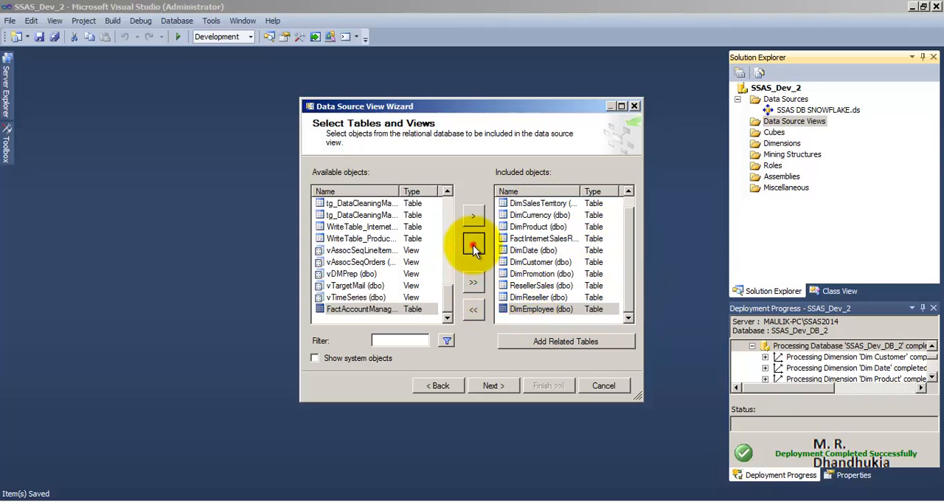
Remove the DimPromotion and FactInternetSalesR... tables from the data source view's included objects
{"action": "left_click", "coordinate": [541, 285]}
{"action": "left_click", "coordinate": [473, 244]}
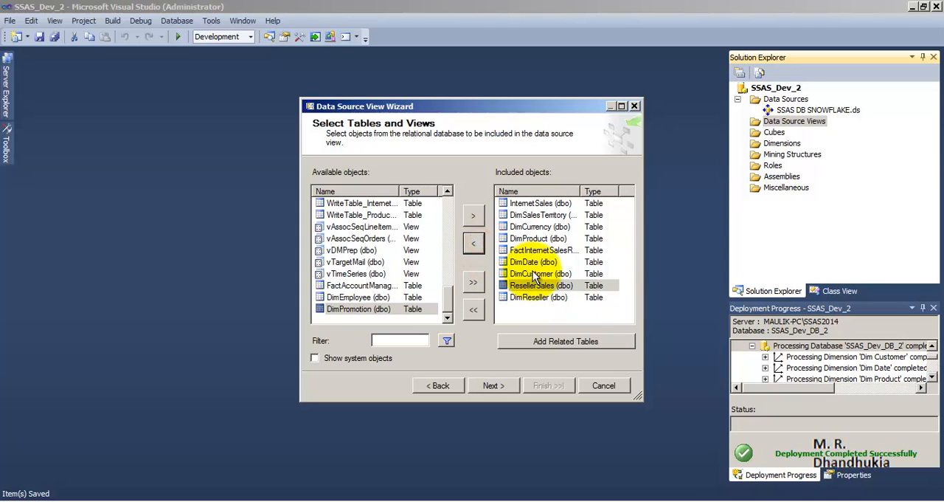
{"action": "left_click", "coordinate": [532, 250]}
{"action": "left_click", "coordinate": [473, 244]}
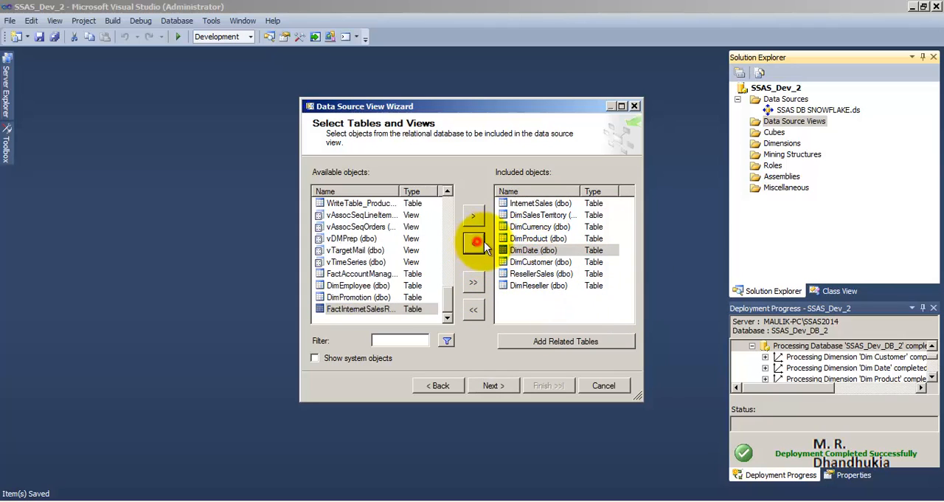
Review the remaining included tables and remove DimCurrency from the data source view
{"action": "left_click", "coordinate": [537, 215]}
{"action": "left_click", "coordinate": [538, 228]}
{"action": "left_click", "coordinate": [540, 239]}
{"action": "left_click", "coordinate": [540, 252]}
{"action": "left_click", "coordinate": [541, 262]}
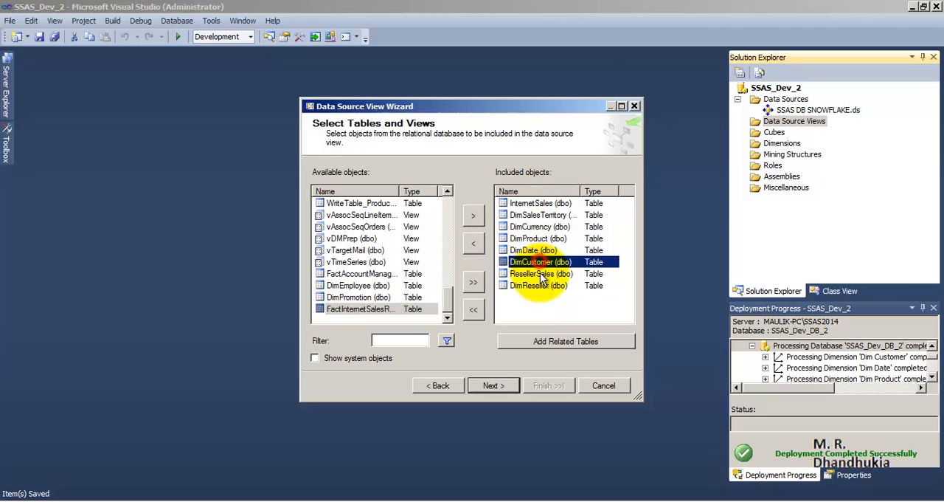
{"action": "left_click", "coordinate": [541, 274]}
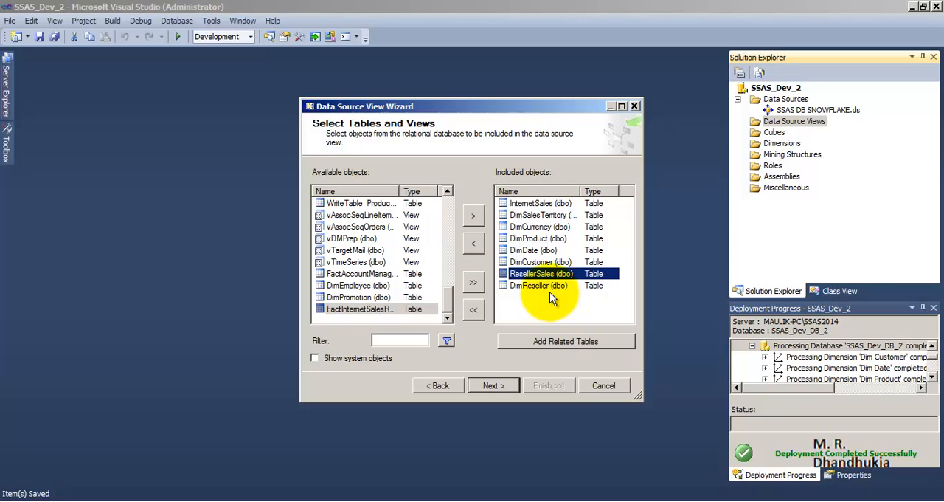
{"action": "left_click", "coordinate": [538, 227]}
{"action": "left_click", "coordinate": [474, 244]}
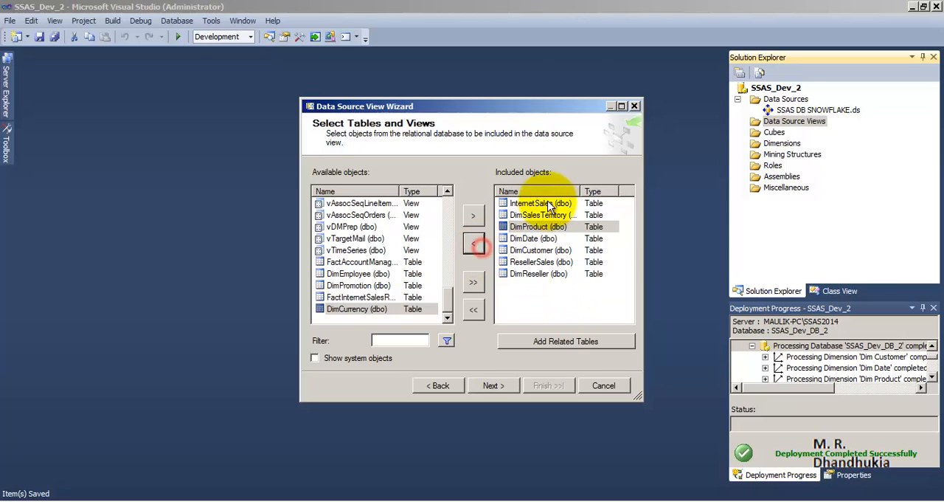
Accept the table selection and create the data source view with the name SSAS DB SNOWFLAKE DSV
{"action": "left_click", "coordinate": [539, 227]}
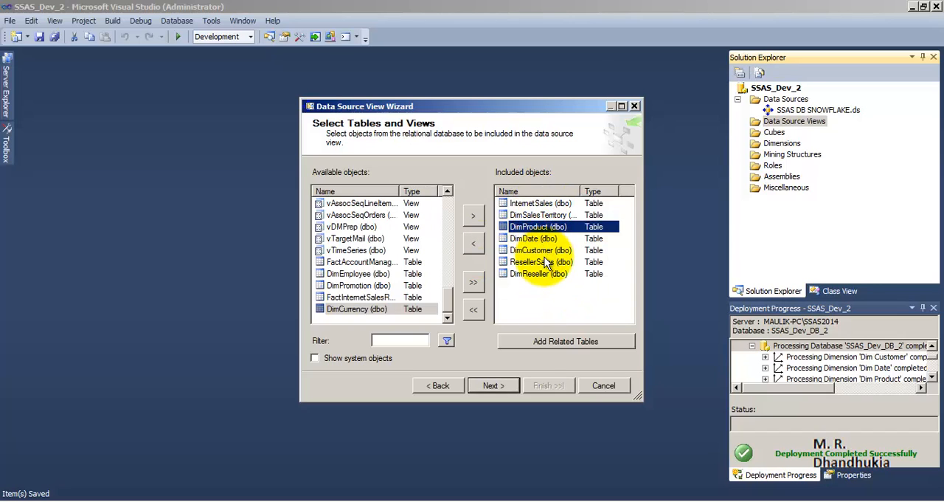
{"action": "left_click", "coordinate": [546, 262]}
{"action": "left_click", "coordinate": [550, 275]}
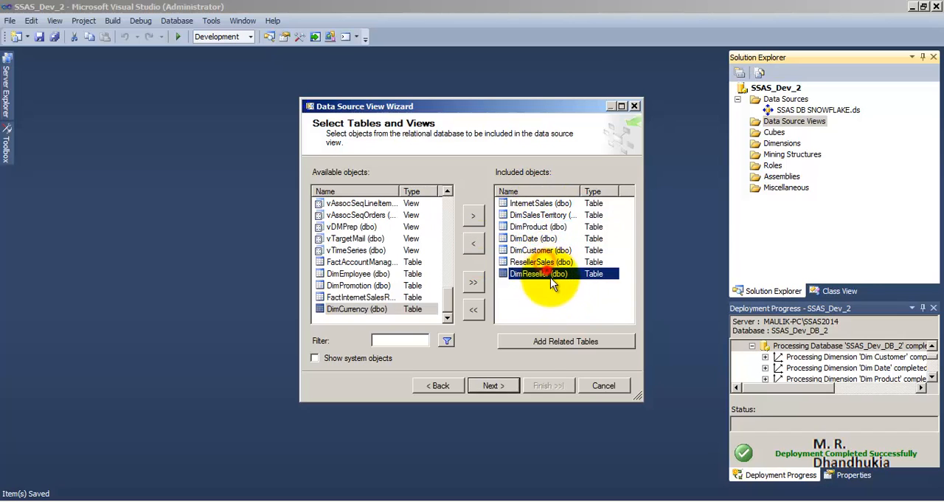
{"action": "left_click", "coordinate": [505, 385]}
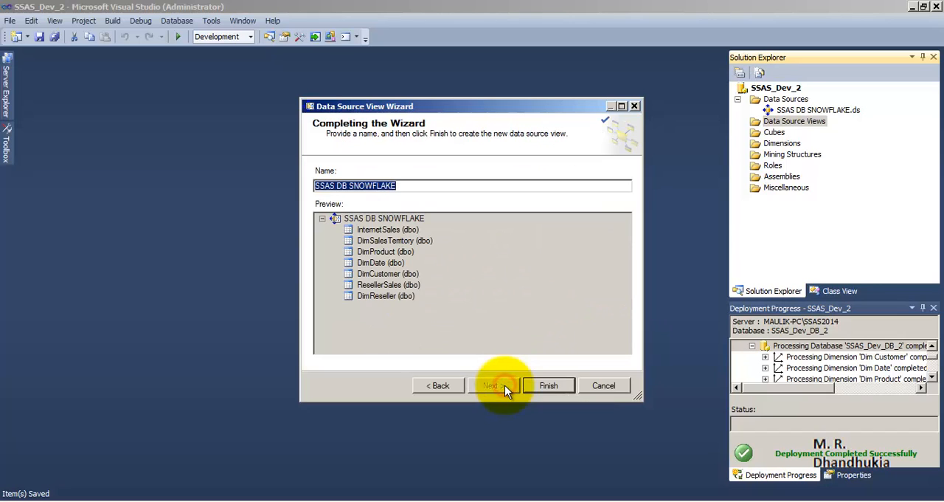
{"action": "left_click", "coordinate": [410, 185]}
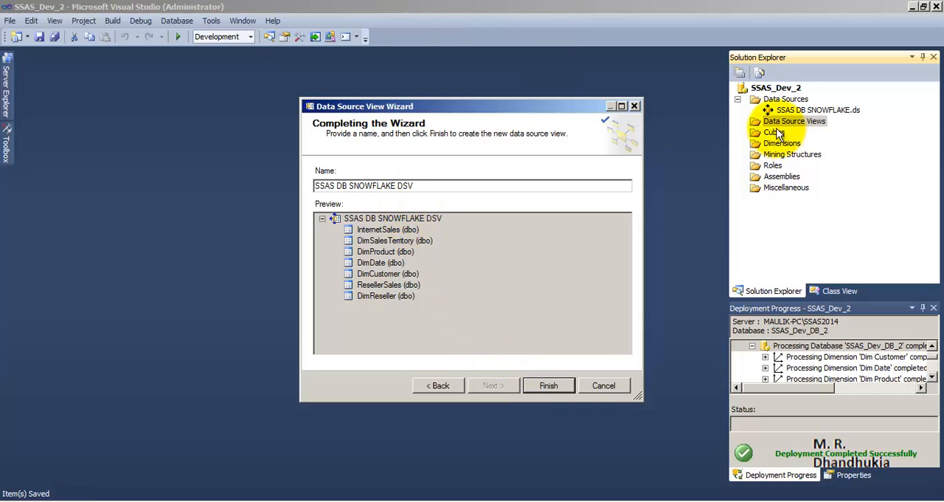
{"action": "left_click", "coordinate": [549, 385]}
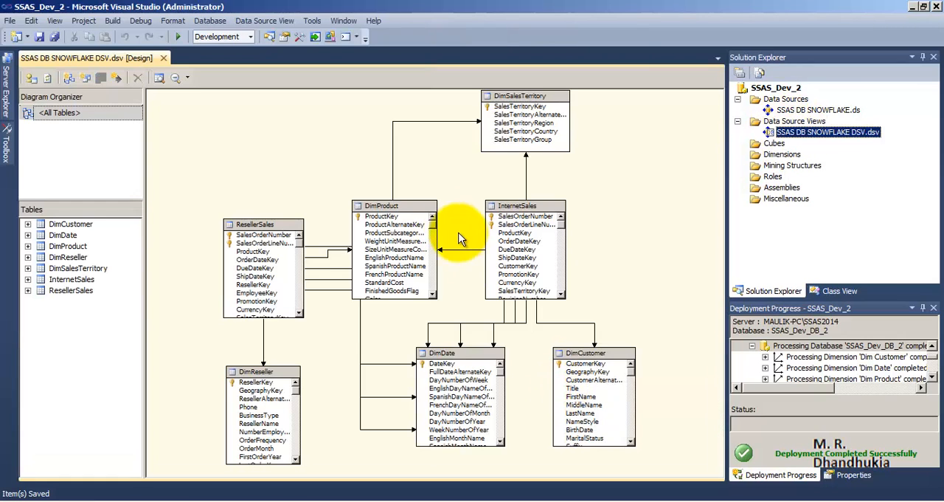
Start a new cube from existing tables, using InternetSales and ResellerSales as the measure group tables
{"action": "right_click", "coordinate": [772, 142]}
{"action": "left_click", "coordinate": [811, 152]}
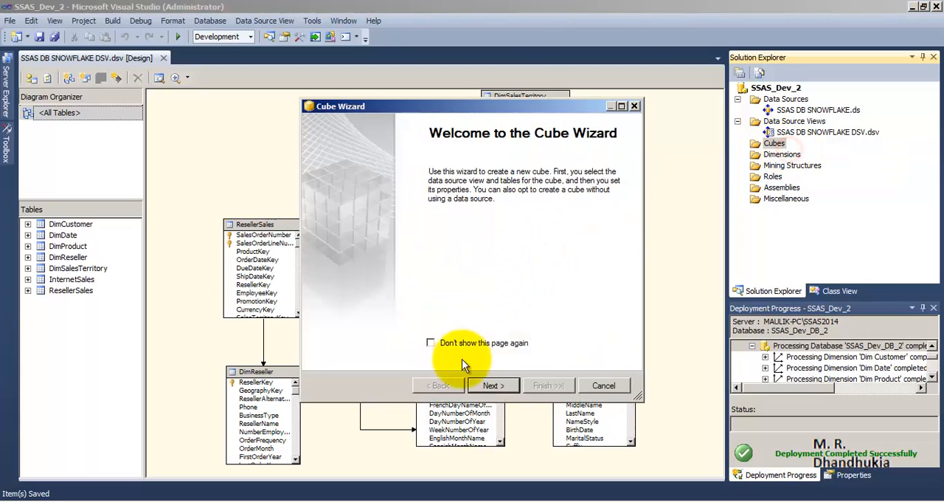
{"action": "left_click", "coordinate": [489, 386]}
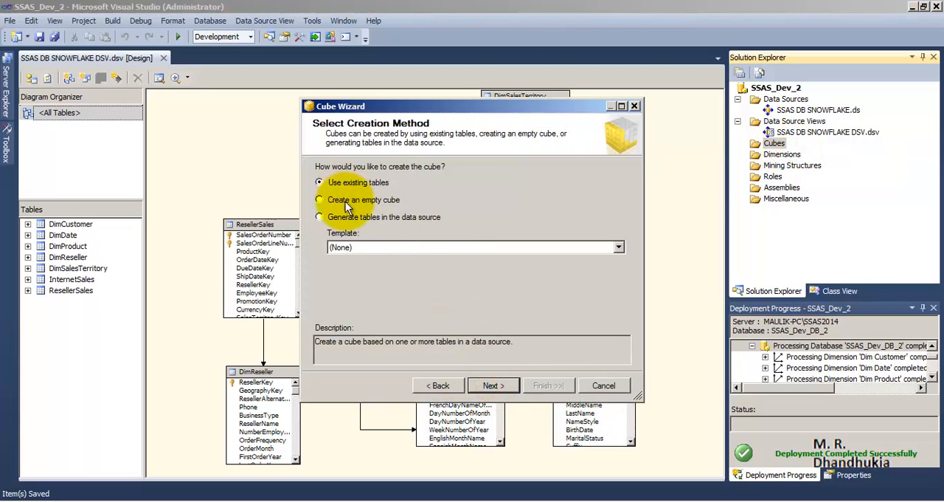
{"action": "left_click", "coordinate": [490, 385]}
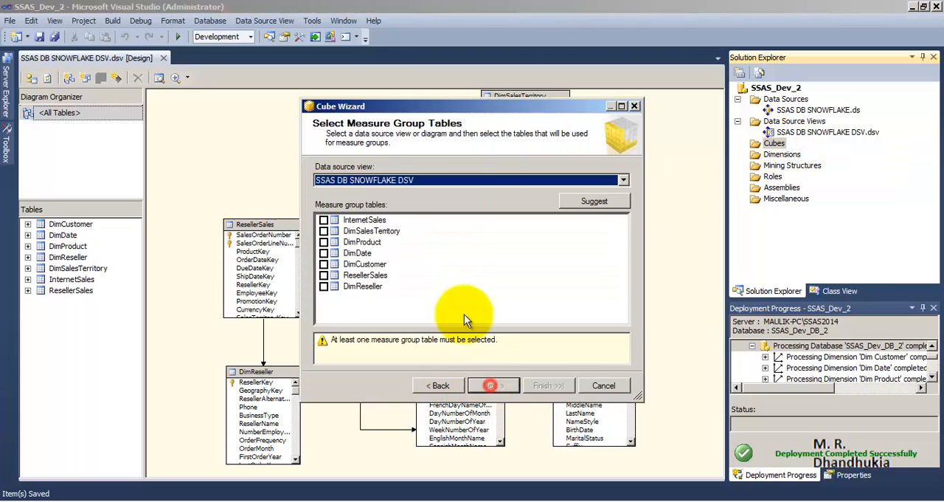
{"action": "left_click", "coordinate": [324, 221]}
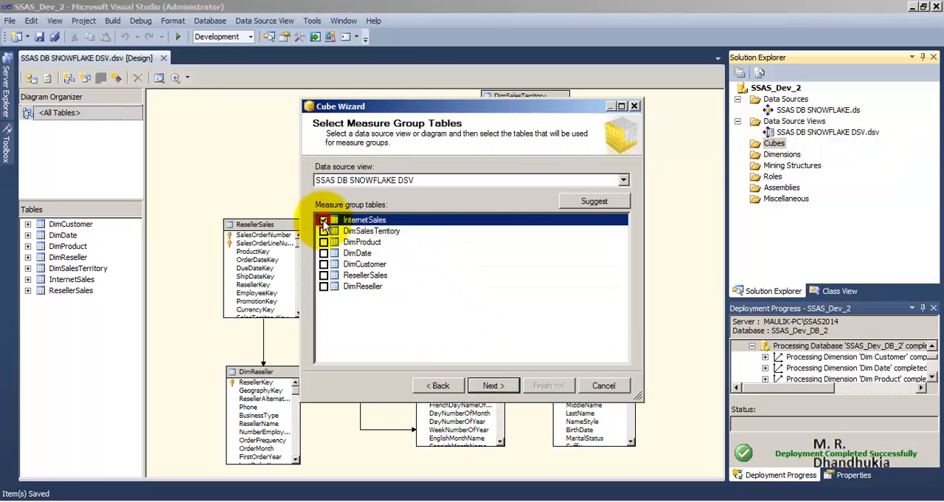
{"action": "left_click", "coordinate": [324, 276]}
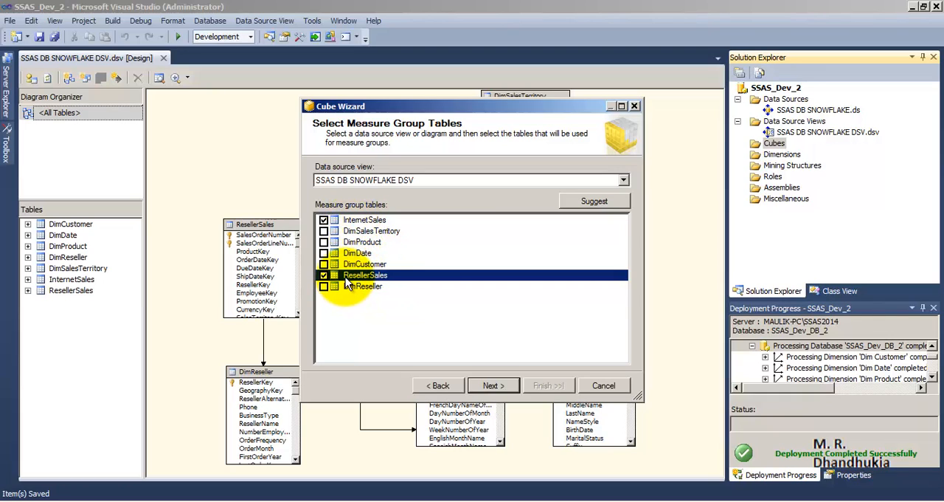
{"action": "left_click", "coordinate": [493, 387]}
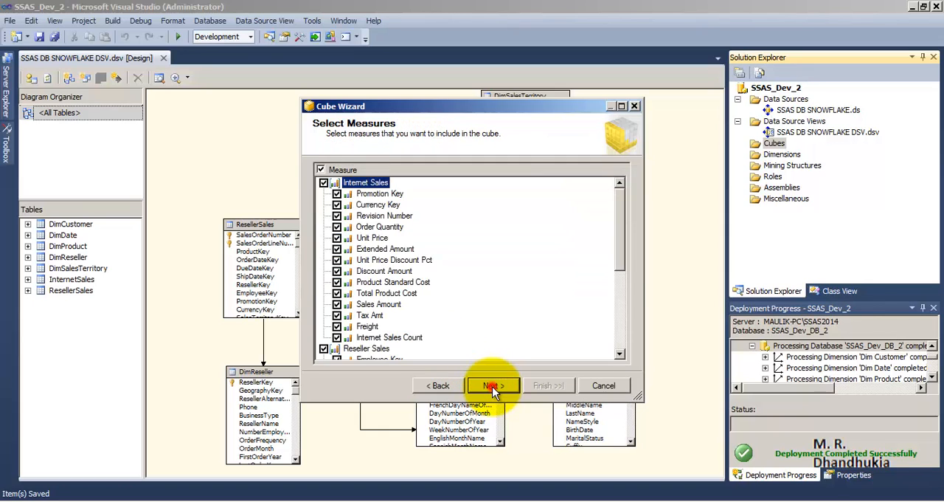
Limit the cube's measures to Sales Amount for Internet Sales and Sales Amount - Reseller Sales
{"action": "left_click", "coordinate": [319, 170]}
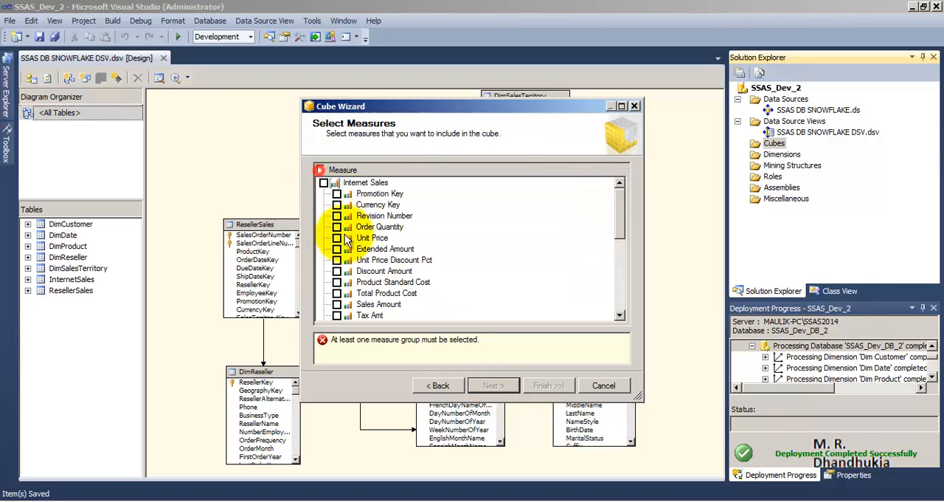
{"action": "left_click", "coordinate": [338, 304]}
{"action": "scroll", "coordinate": [347, 303], "scroll_direction": "down", "scroll_amount": 2}
{"action": "scroll", "coordinate": [343, 221], "scroll_direction": "up", "scroll_amount": 2}
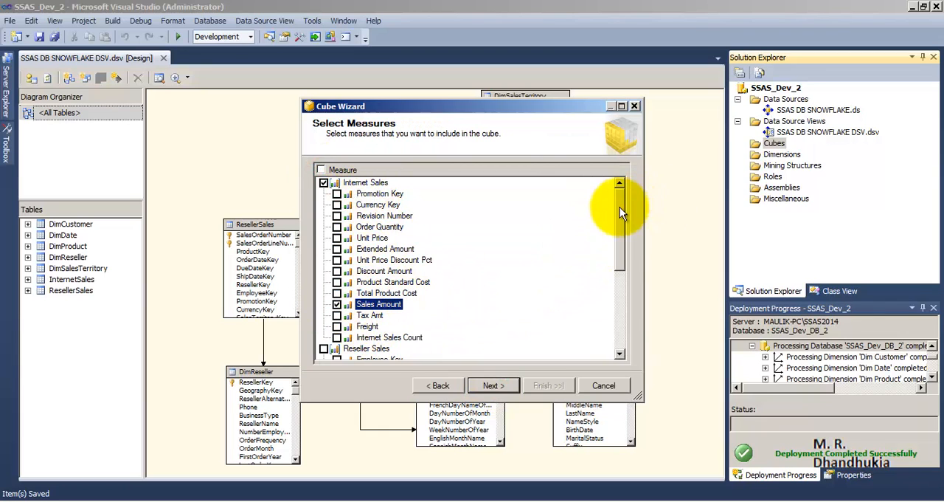
{"action": "left_click_drag", "start_coordinate": [620, 210], "coordinate": [574, 315]}
{"action": "left_click", "coordinate": [336, 315]}
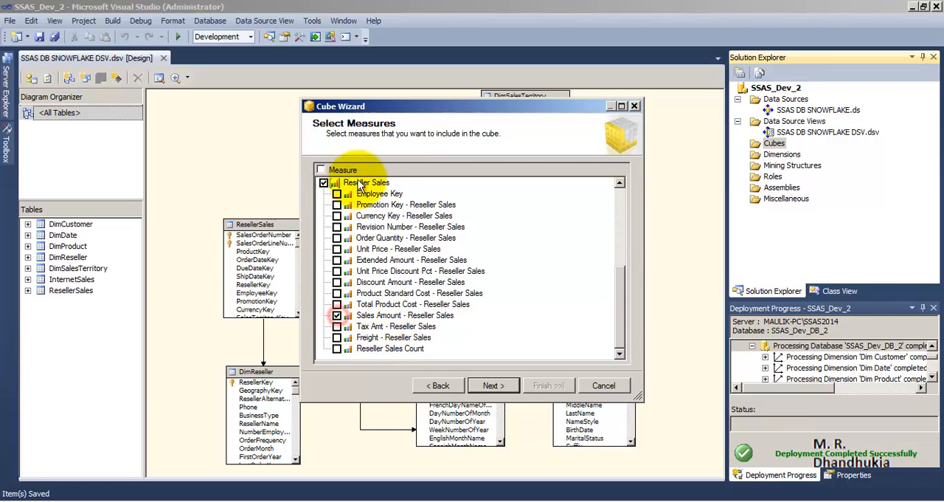
{"action": "left_click", "coordinate": [493, 385]}
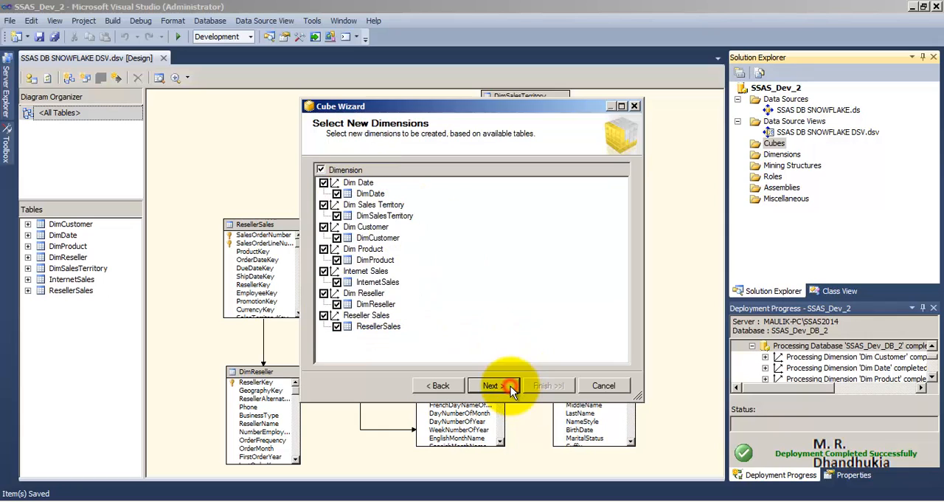
Exclude Reseller Sales and Internet Sales from the new dimensions and accept the remaining ones
{"action": "left_click", "coordinate": [324, 316]}
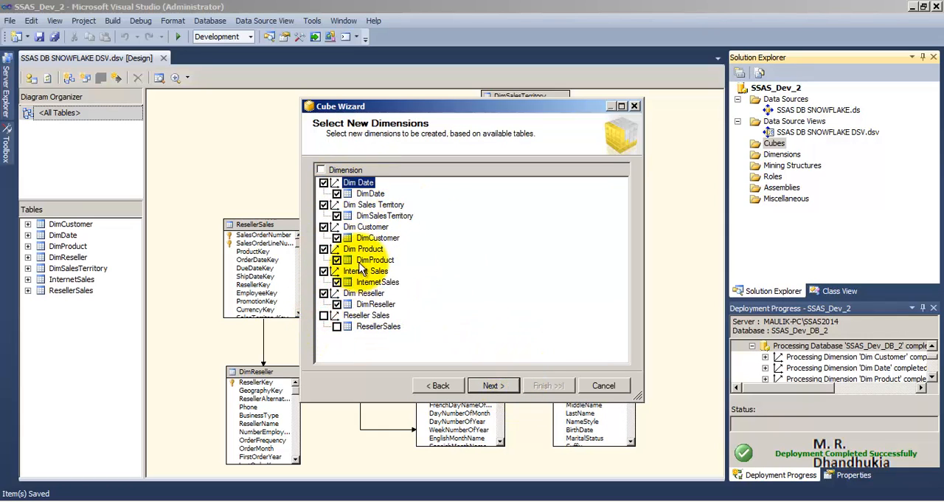
{"action": "left_click", "coordinate": [324, 271]}
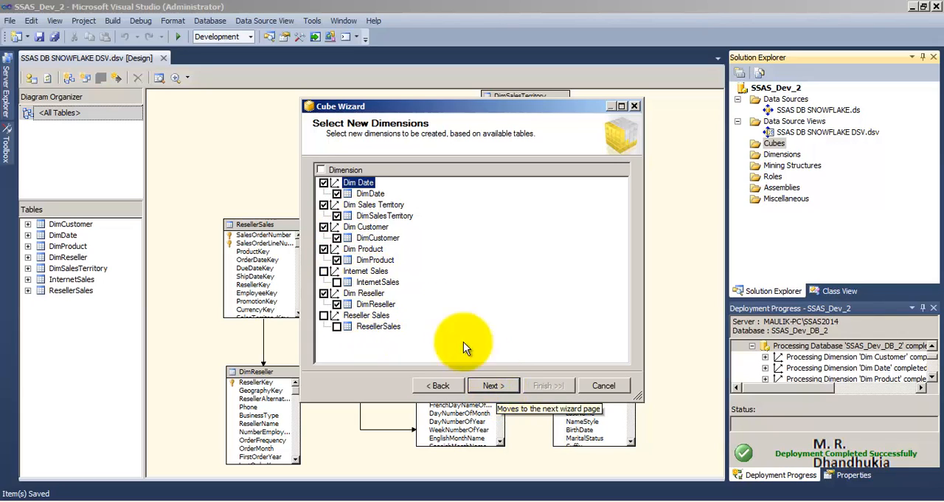
{"action": "left_click", "coordinate": [498, 384]}
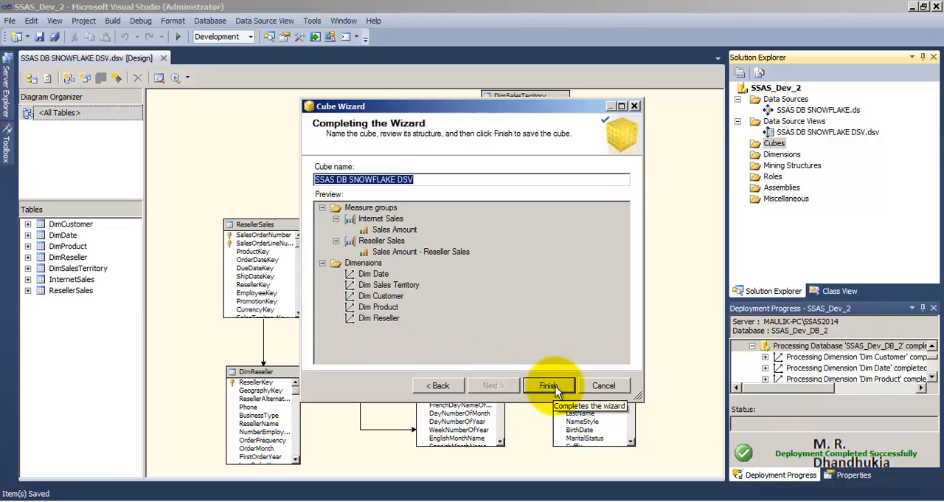
Name the cube SSAS SNOWFLAKE CUBE and create it
{"action": "left_click_drag", "start_coordinate": [430, 180], "coordinate": [309, 175]}
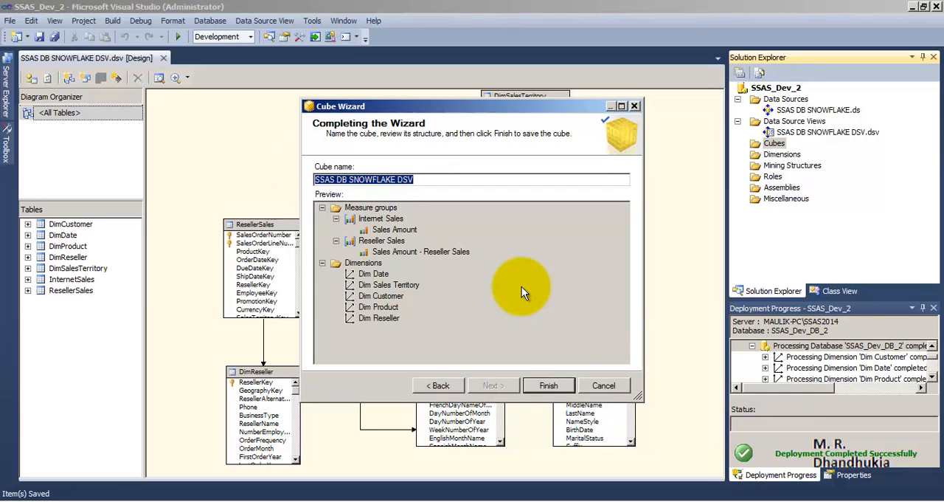
{"action": "key", "text": "Home"}
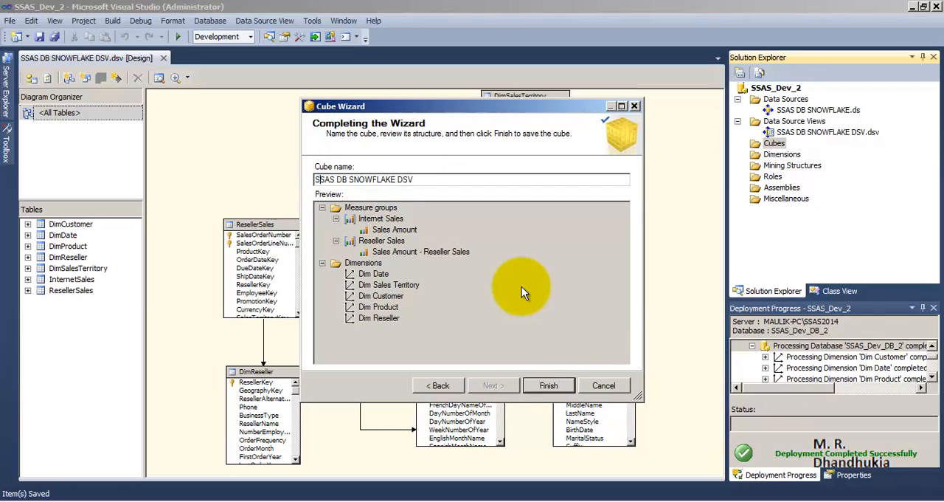
{"action": "key", "text": "Delete"}
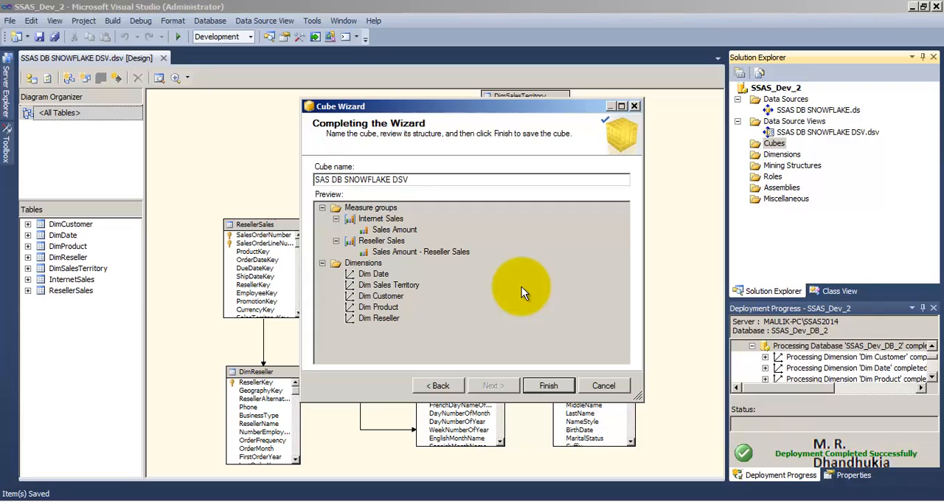
{"action": "type", "text": "S"}
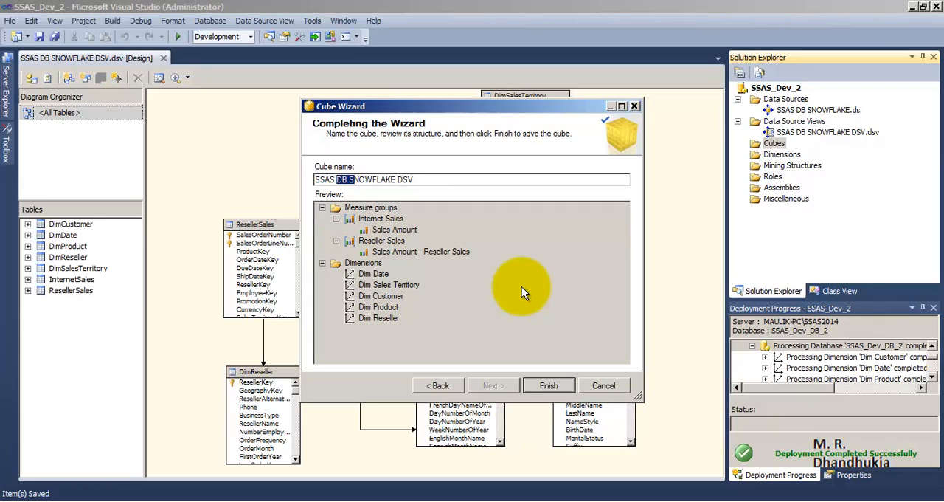
{"action": "key", "text": "Delete"}
{"action": "key", "text": "Delete"}
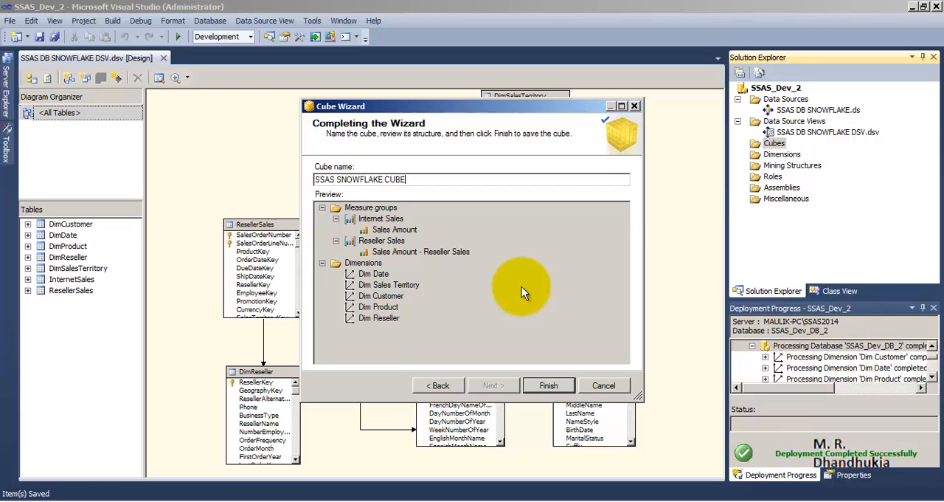
{"action": "left_click", "coordinate": [553, 386]}
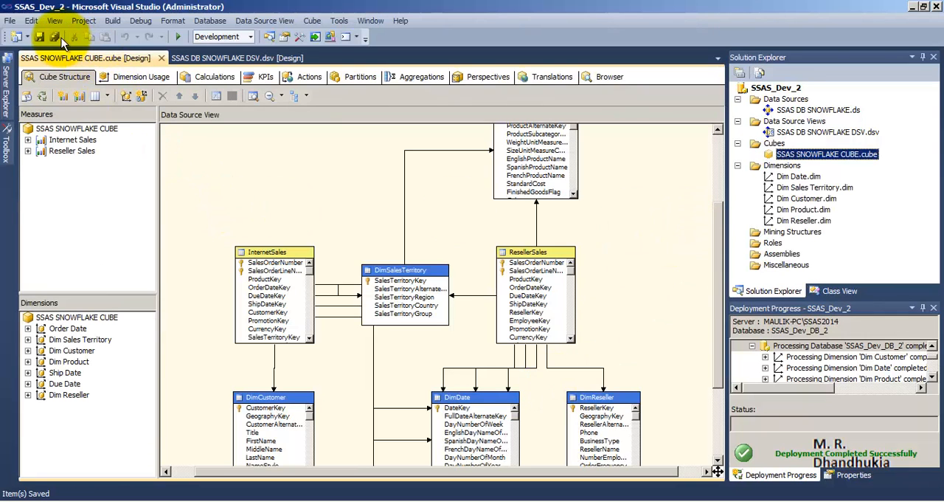
Open the Dim Date dimension, add FullDateAlternateKey as an attribute and rename it Date
{"action": "left_click", "coordinate": [785, 179]}
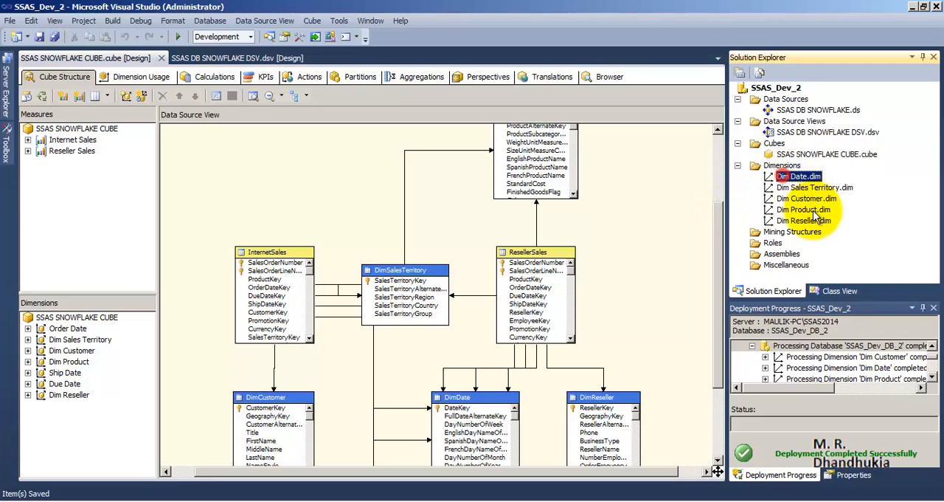
{"action": "double_click", "coordinate": [784, 176]}
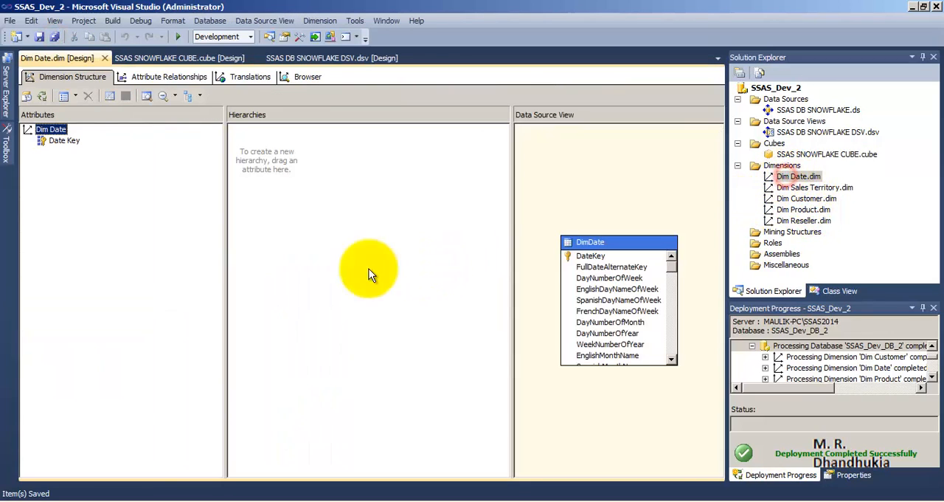
{"action": "left_click_drag", "start_coordinate": [612, 267], "coordinate": [70, 188]}
{"action": "left_click", "coordinate": [85, 152]}
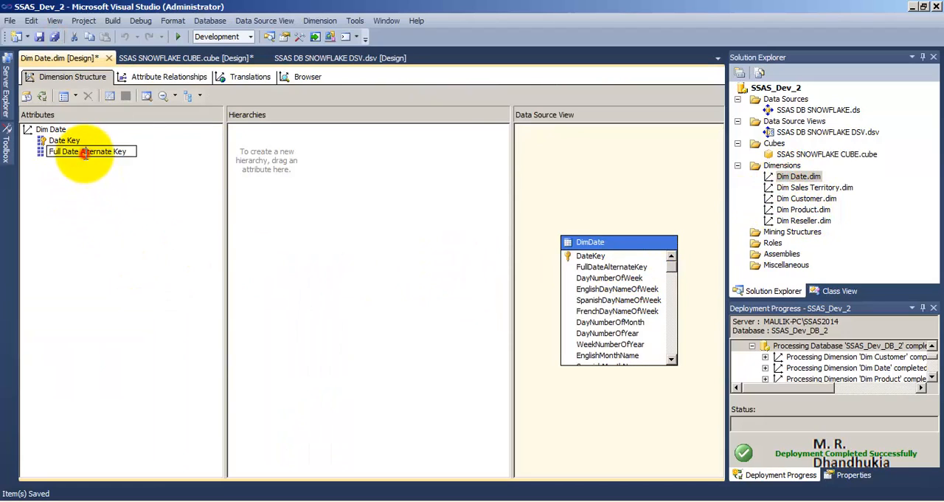
{"action": "left_click", "coordinate": [129, 151]}
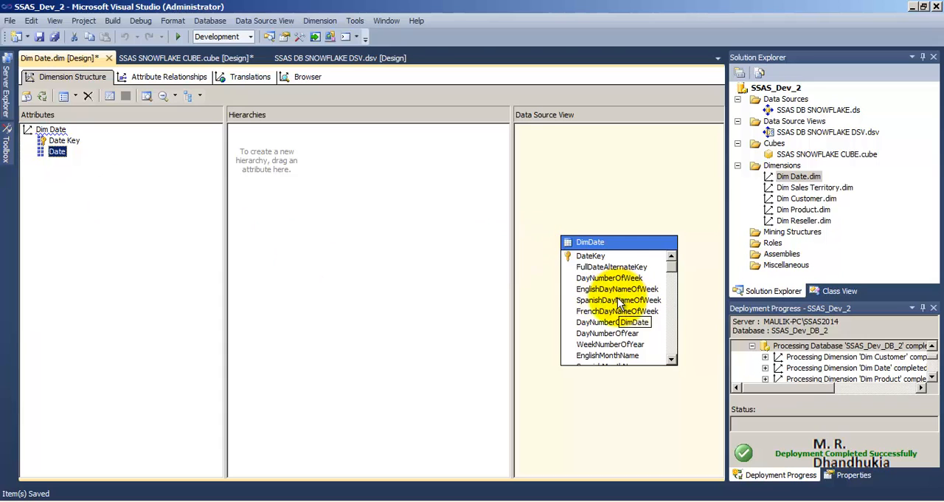
Add the CalendarYear and CalendarQuarter columns of the DimDate table as attributes of the Dim Date dimension
{"action": "left_click", "coordinate": [606, 333]}
{"action": "left_click_drag", "start_coordinate": [668, 249], "coordinate": [674, 324]}
{"action": "left_click_drag", "start_coordinate": [598, 314], "coordinate": [60, 203]}
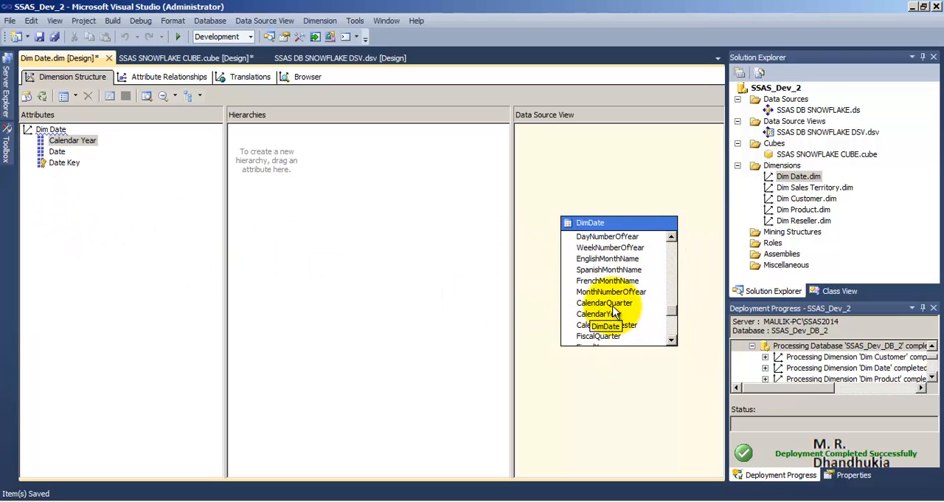
{"action": "left_click_drag", "start_coordinate": [608, 304], "coordinate": [110, 228]}
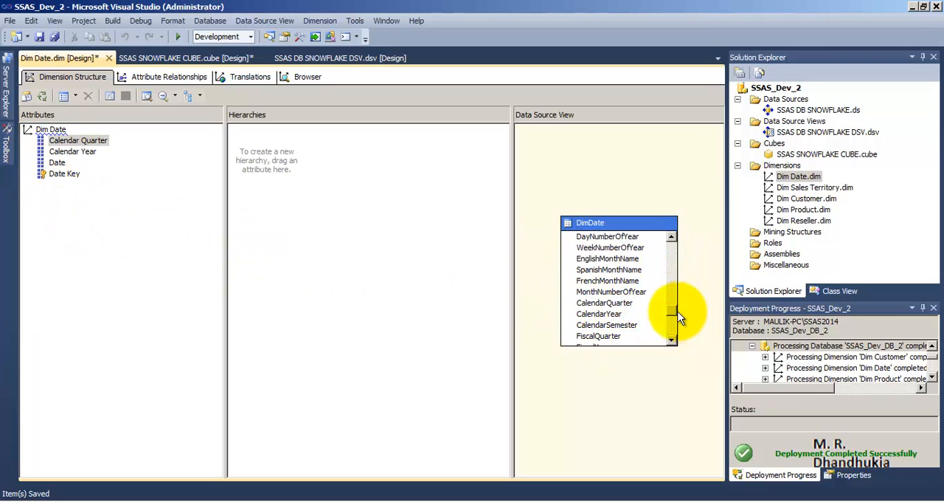
{"action": "left_click_drag", "start_coordinate": [673, 310], "coordinate": [672, 339]}
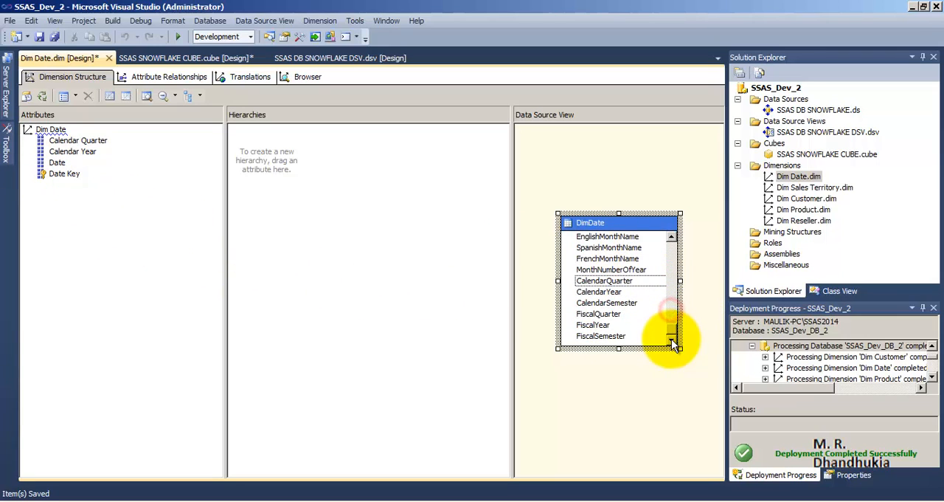
Open the Dim Sales Territory dimension and add SalesTerritoryCountry as an attribute
{"action": "double_click", "coordinate": [802, 187]}
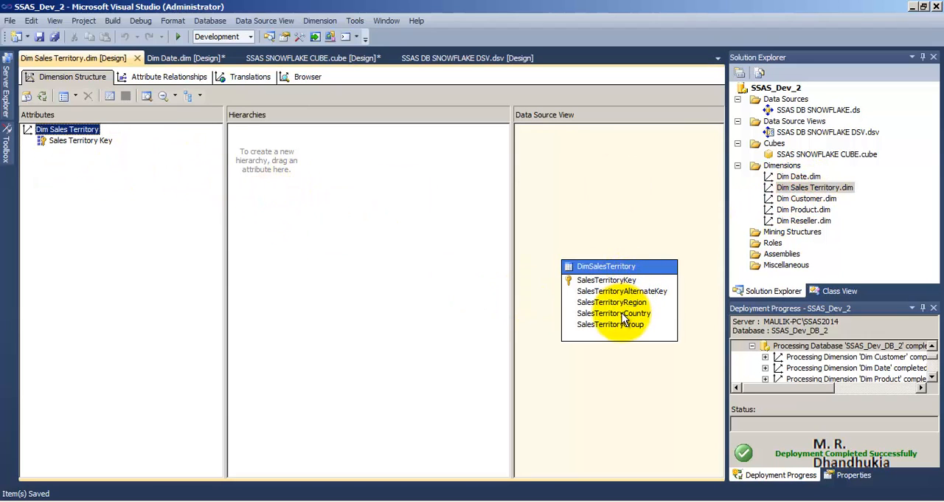
{"action": "left_click_drag", "start_coordinate": [624, 318], "coordinate": [91, 175]}
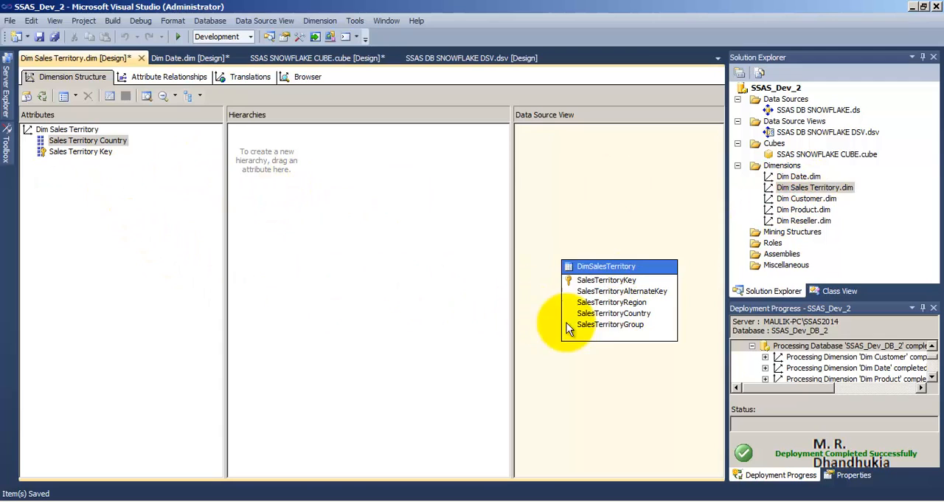
{"action": "left_click", "coordinate": [640, 314]}
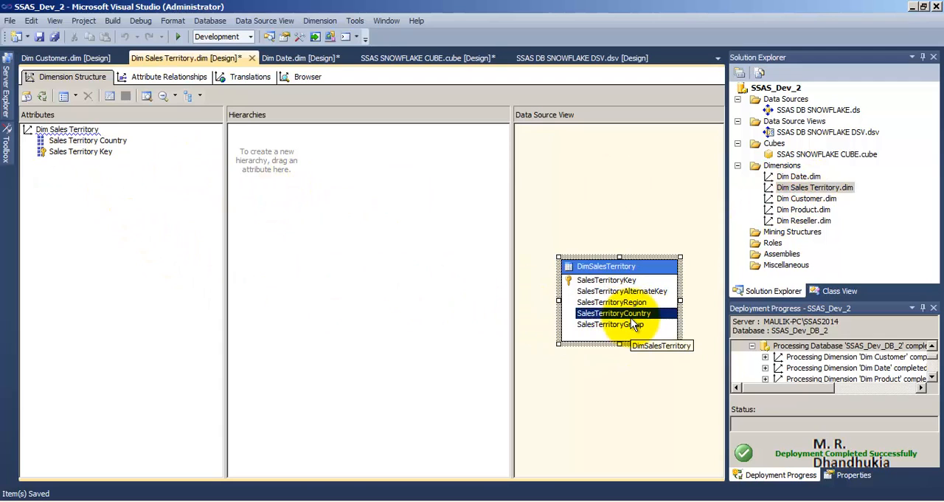
Open the Dim Customer dimension and add MaritalStatus, Gender, YearlyIncome and Phone as attributes
{"action": "double_click", "coordinate": [797, 200]}
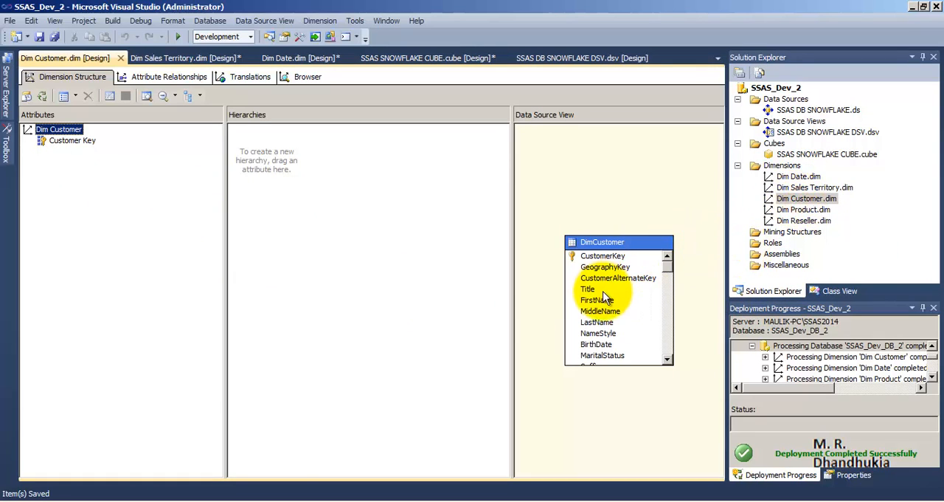
{"action": "left_click", "coordinate": [603, 345]}
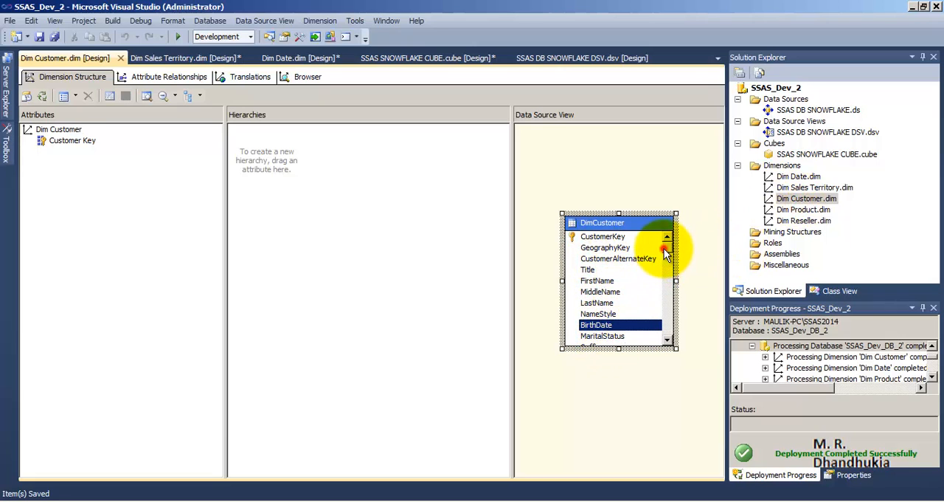
{"action": "scroll", "coordinate": [666, 253], "scroll_direction": "down", "scroll_amount": 2}
{"action": "left_click_drag", "start_coordinate": [603, 269], "coordinate": [188, 211]}
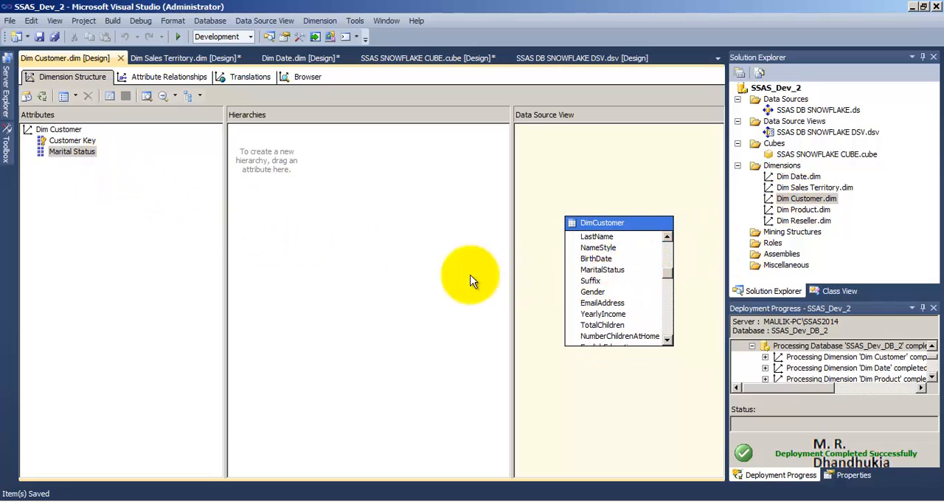
{"action": "left_click_drag", "start_coordinate": [599, 293], "coordinate": [146, 250]}
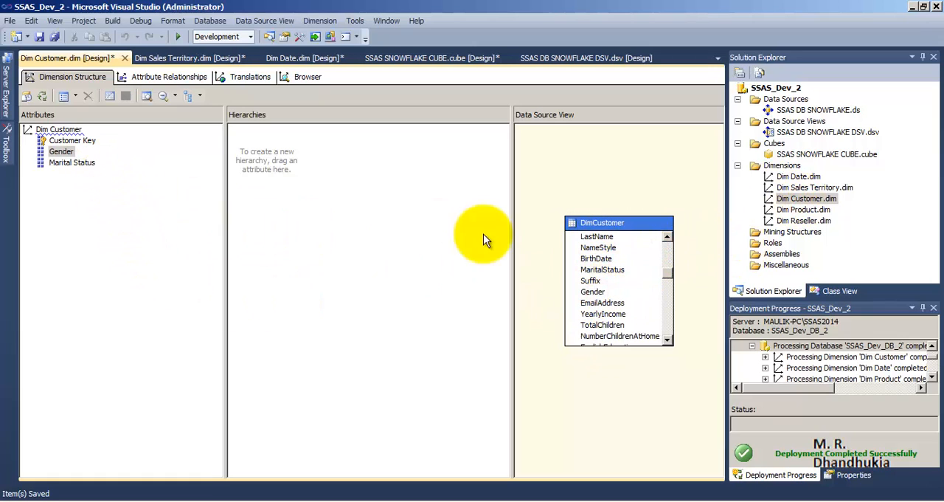
{"action": "left_click_drag", "start_coordinate": [622, 315], "coordinate": [103, 188]}
{"action": "left_click_drag", "start_coordinate": [669, 281], "coordinate": [670, 343]}
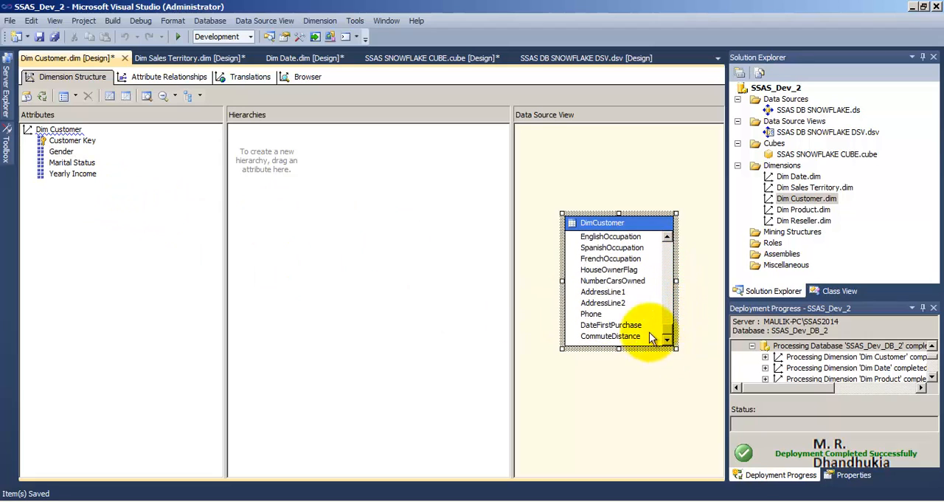
{"action": "left_click_drag", "start_coordinate": [591, 313], "coordinate": [44, 177]}
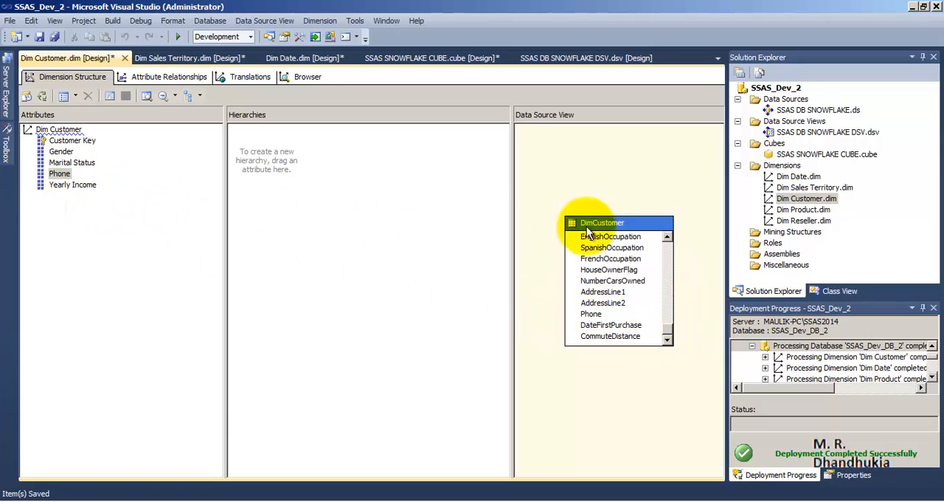
Open the Dim Product dimension and add EnglishProductName and one further DimProduct column as attributes
{"action": "double_click", "coordinate": [814, 212]}
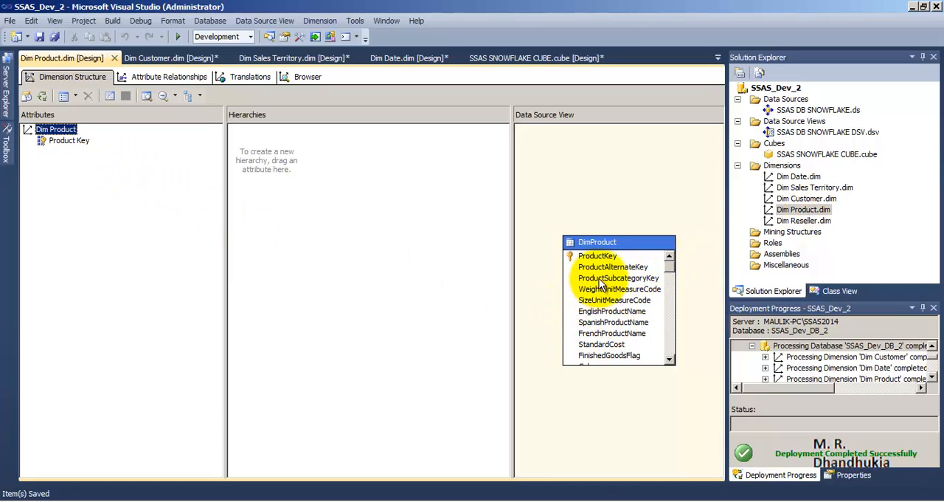
{"action": "left_click_drag", "start_coordinate": [599, 315], "coordinate": [58, 179]}
{"action": "left_click", "coordinate": [607, 304]}
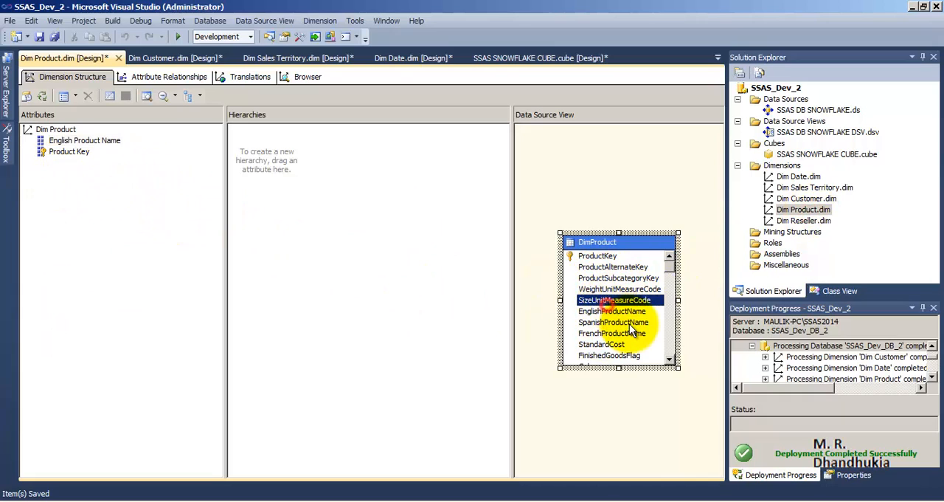
{"action": "scroll", "coordinate": [630, 324], "scroll_direction": "down", "scroll_amount": 1}
{"action": "left_click", "coordinate": [636, 316]}
{"action": "left_click_drag", "start_coordinate": [672, 251], "coordinate": [674, 272]}
{"action": "left_click_drag", "start_coordinate": [590, 303], "coordinate": [111, 190]}
Open the Dim Reseller dimension, add ResellerName as an attribute and save all changed files
{"action": "double_click", "coordinate": [806, 220]}
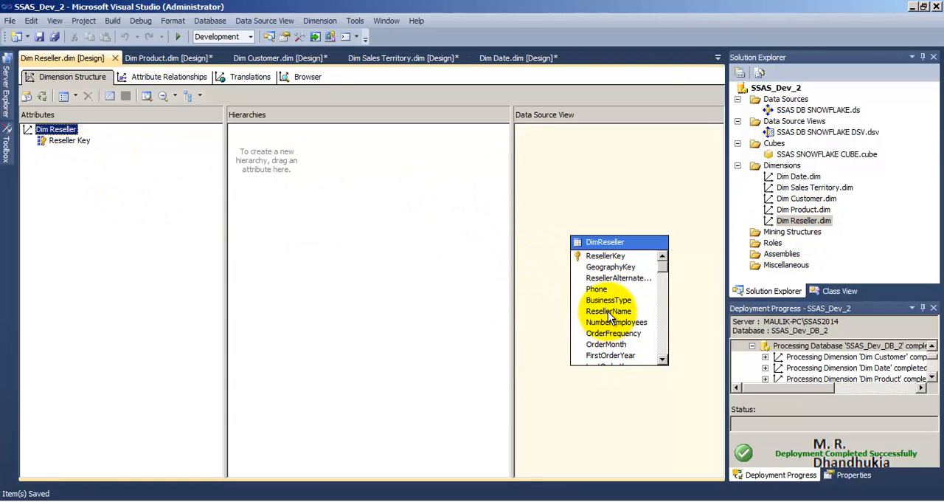
{"action": "left_click_drag", "start_coordinate": [610, 316], "coordinate": [80, 156]}
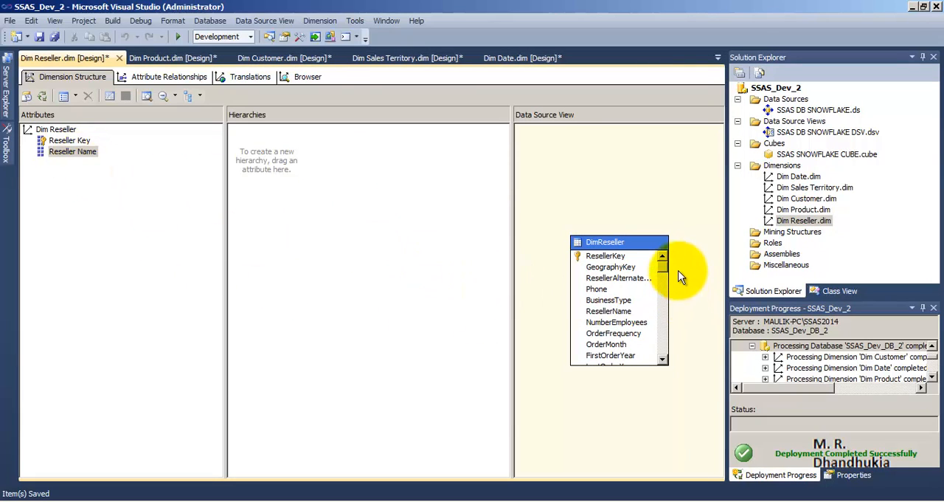
{"action": "left_click", "coordinate": [54, 37]}
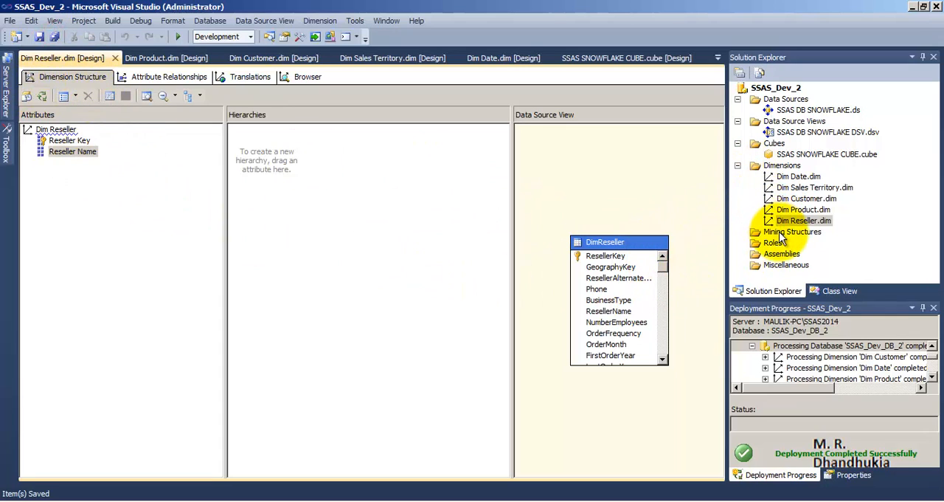
{"action": "left_click", "coordinate": [800, 180]}
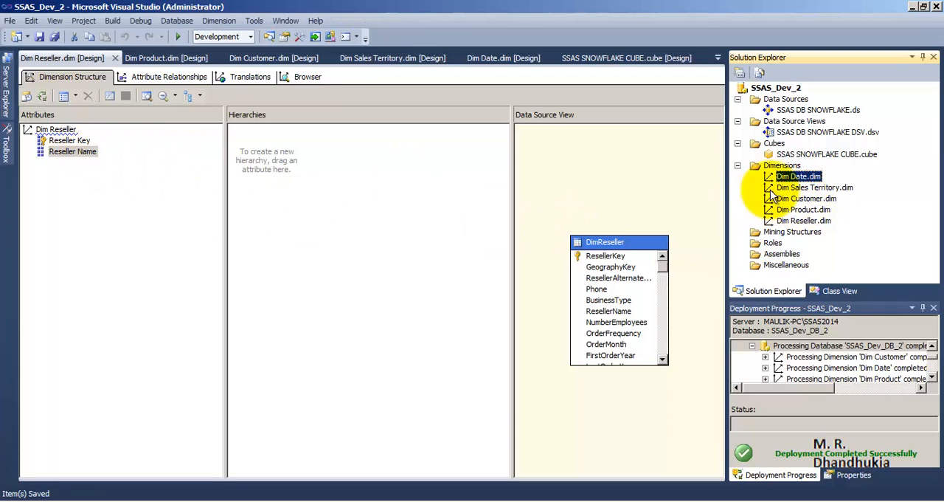
{"action": "left_click", "coordinate": [794, 155]}
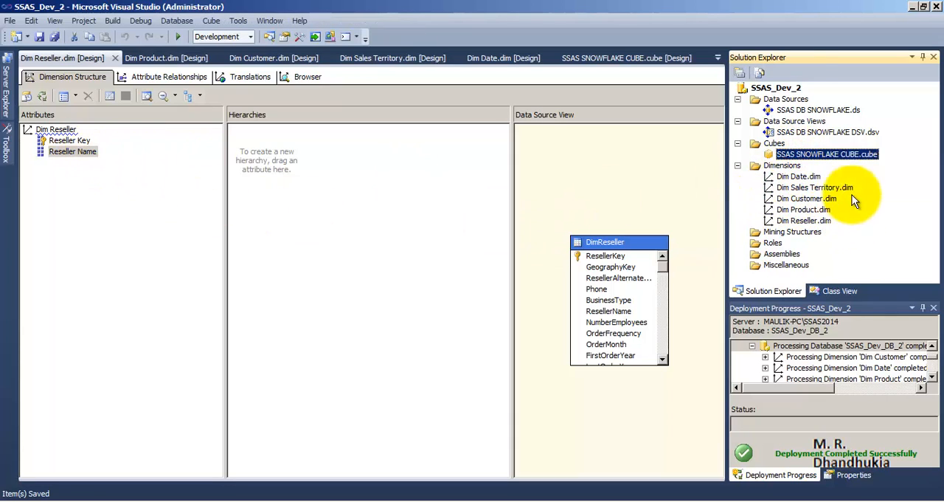
{"action": "left_click", "coordinate": [767, 90]}
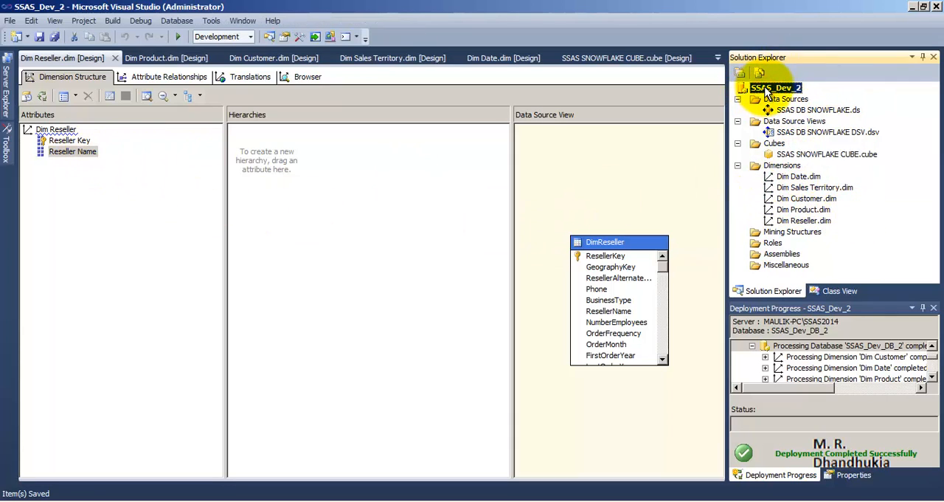
{"action": "right_click", "coordinate": [768, 89]}
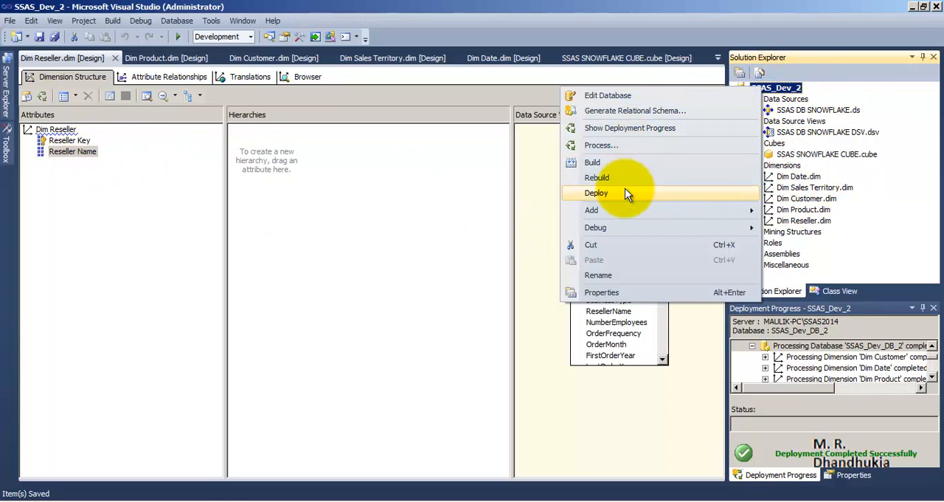
Switch to SQL Server Management Studio, expand the Analysis Services server and refresh its Databases list
{"action": "left_click", "coordinate": [209, 494]}
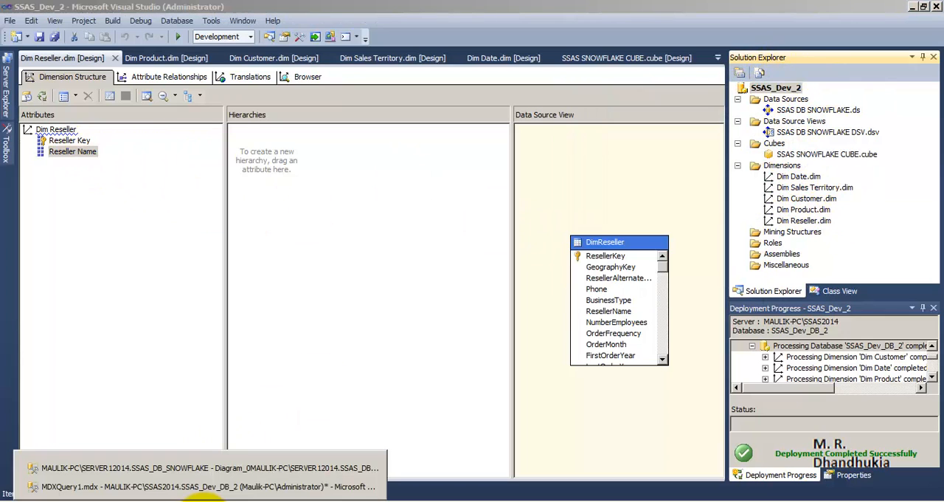
{"action": "left_click", "coordinate": [188, 467]}
{"action": "left_click", "coordinate": [14, 107]}
{"action": "left_click", "coordinate": [13, 117]}
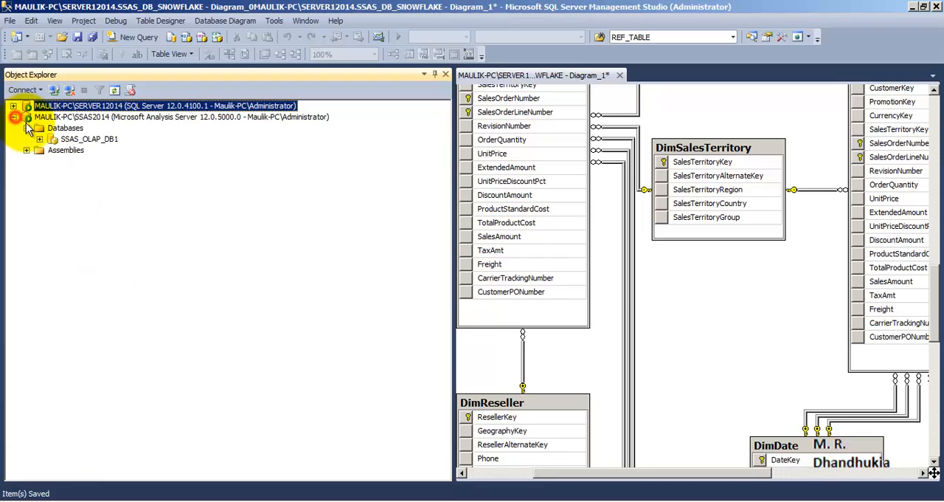
{"action": "right_click", "coordinate": [61, 129]}
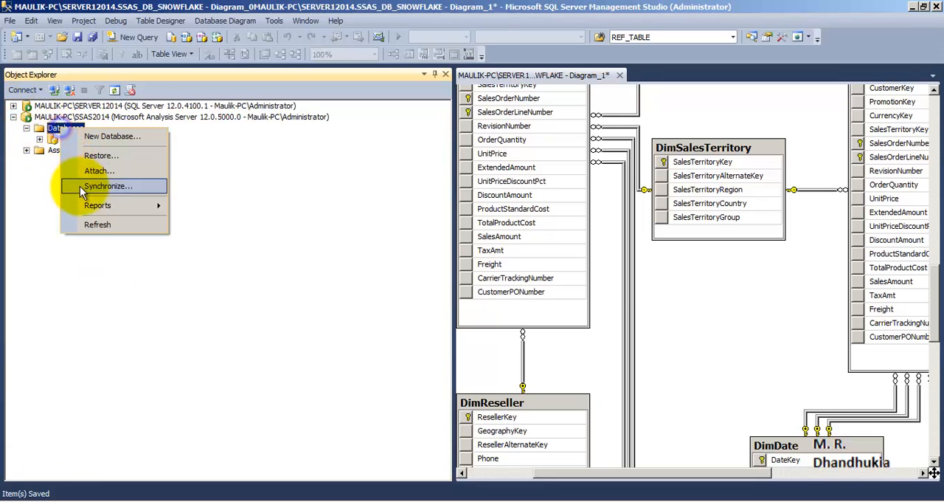
{"action": "left_click", "coordinate": [93, 224]}
{"action": "left_click", "coordinate": [118, 140]}
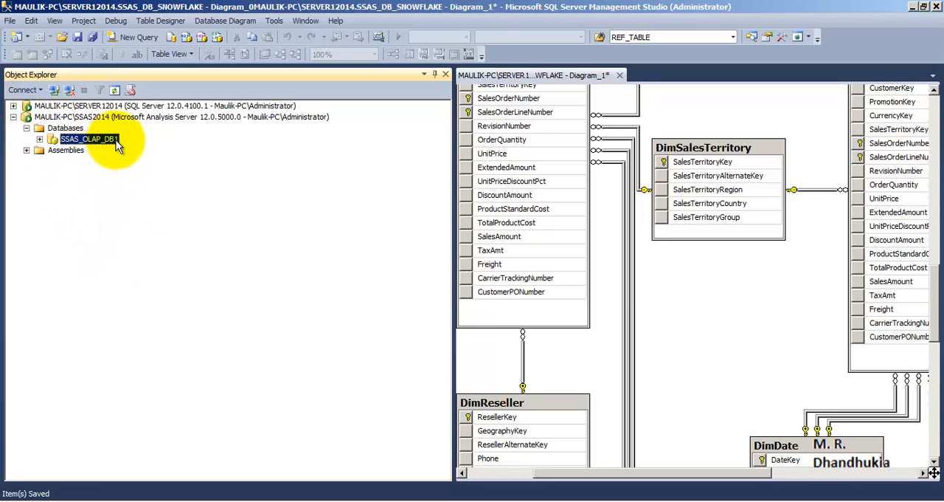
{"action": "mouse_move", "coordinate": [248, 497]}
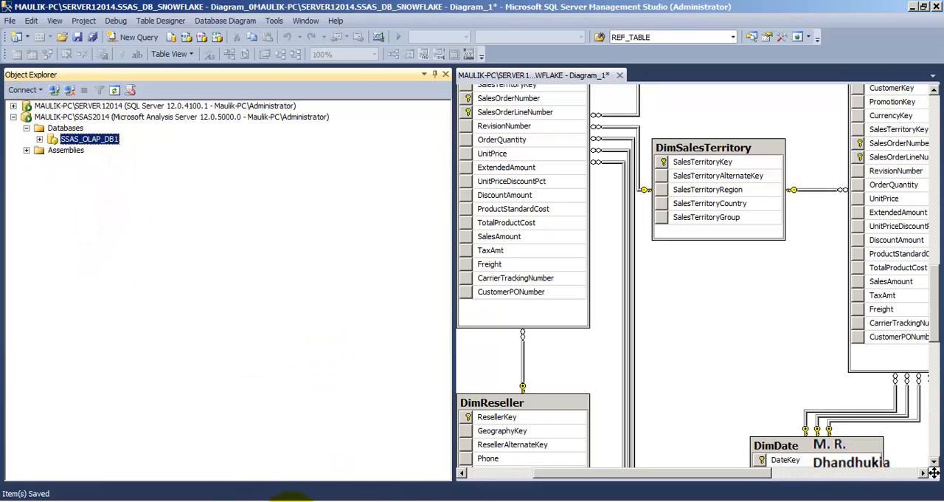
{"action": "left_click", "coordinate": [413, 483]}
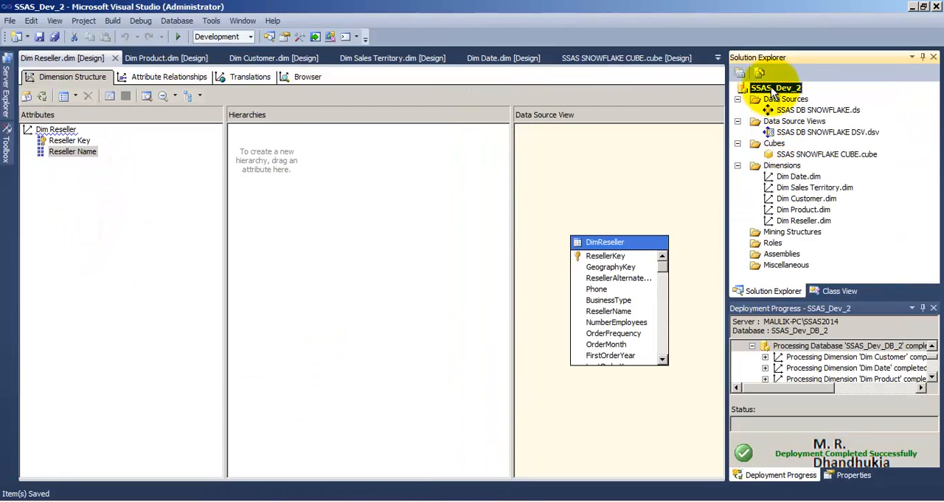
Switch to SQL Server Management Studio and copy the Analysis Services server name from its connection dialog, closing the dialog without connecting
{"action": "left_click", "coordinate": [207, 500]}
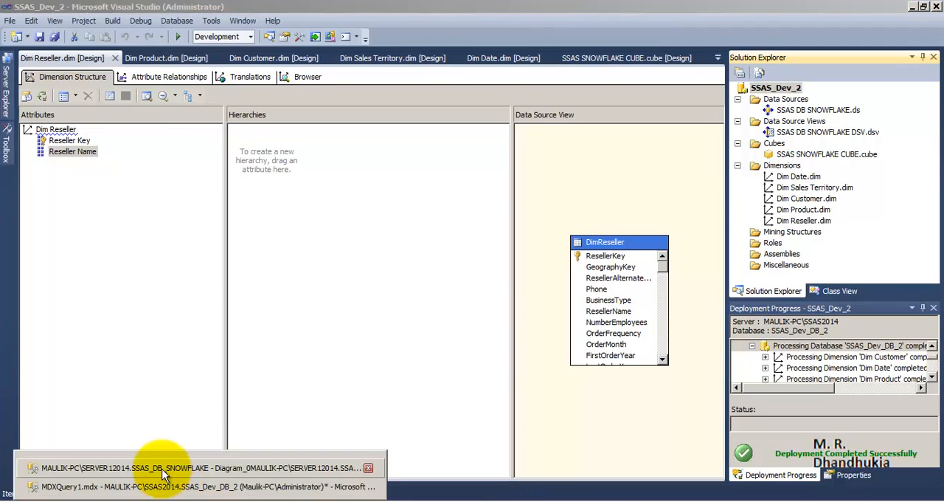
{"action": "left_click", "coordinate": [162, 467]}
{"action": "left_click", "coordinate": [68, 116]}
{"action": "right_click", "coordinate": [68, 116]}
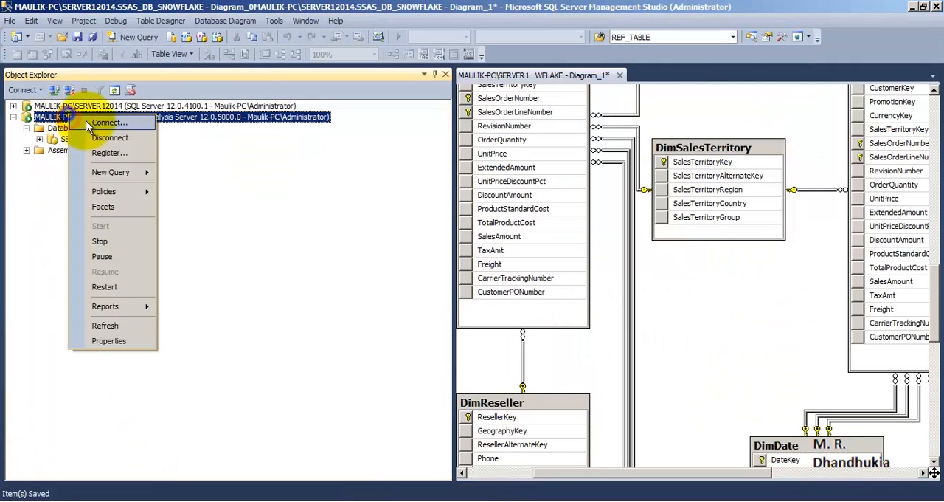
{"action": "left_click", "coordinate": [94, 126]}
{"action": "right_click", "coordinate": [473, 176]}
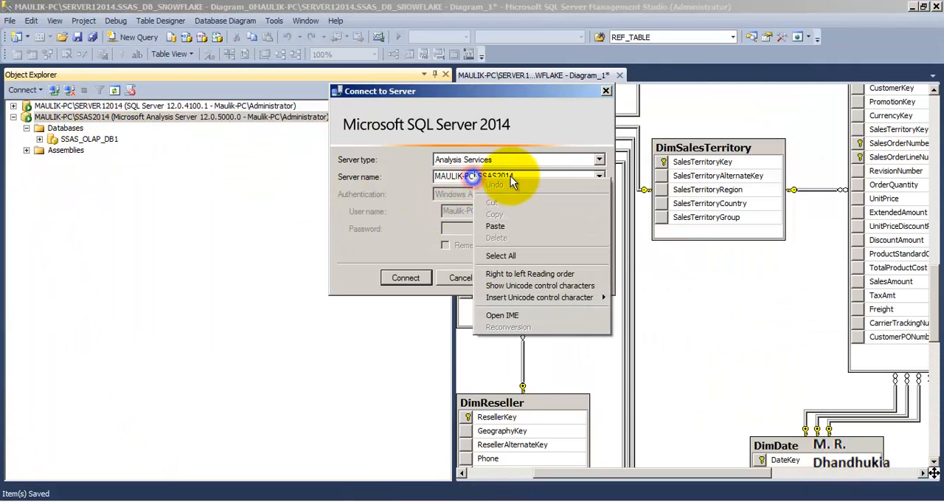
{"action": "left_click", "coordinate": [521, 177]}
{"action": "left_click_drag", "start_coordinate": [521, 176], "coordinate": [435, 176]}
{"action": "right_click", "coordinate": [461, 177]}
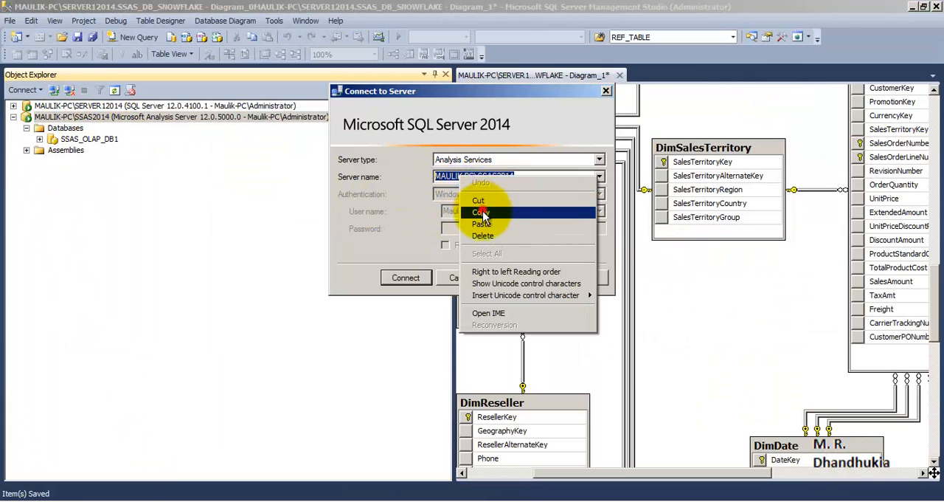
{"action": "left_click", "coordinate": [480, 212]}
{"action": "left_click", "coordinate": [605, 91]}
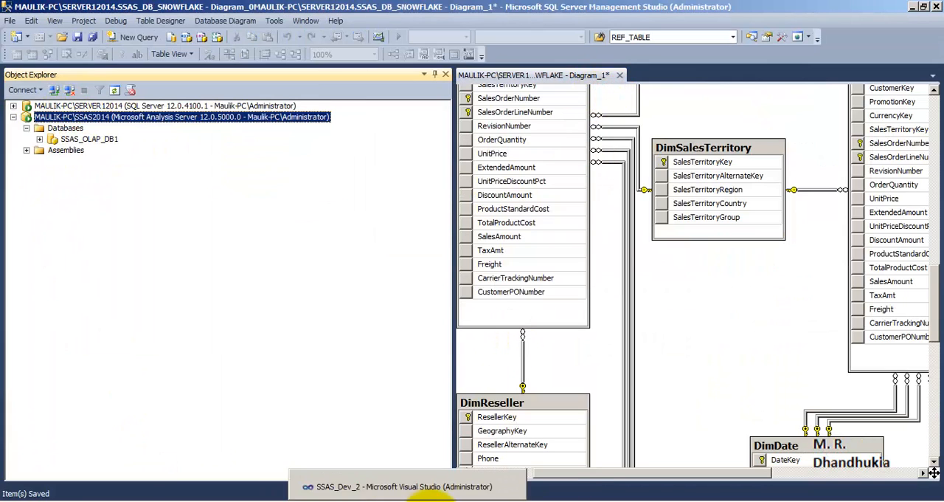
Switch to Visual Studio and replace the deployment target server in the SSAS_Dev_2 project properties with the copied Analysis Services server name
{"action": "left_click", "coordinate": [383, 491]}
{"action": "right_click", "coordinate": [780, 88]}
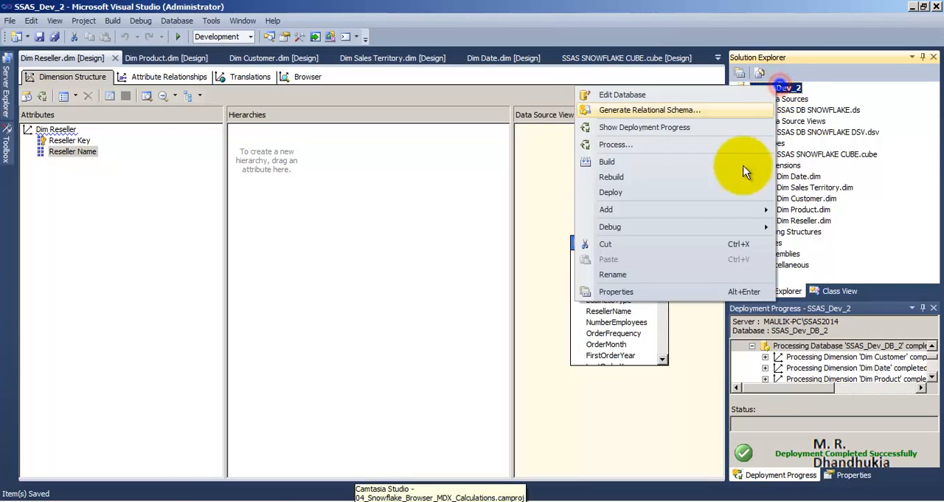
{"action": "left_click", "coordinate": [666, 297]}
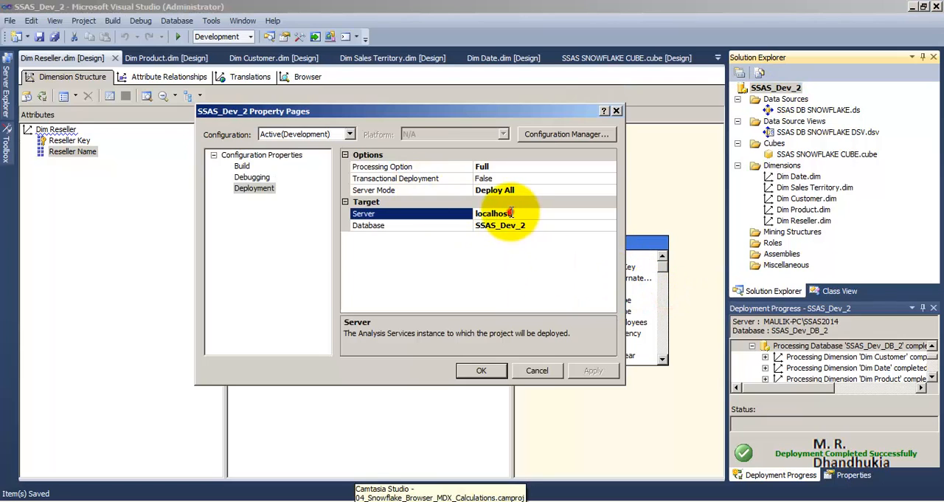
{"action": "double_click", "coordinate": [502, 214]}
{"action": "right_click", "coordinate": [503, 214]}
{"action": "left_click", "coordinate": [515, 263]}
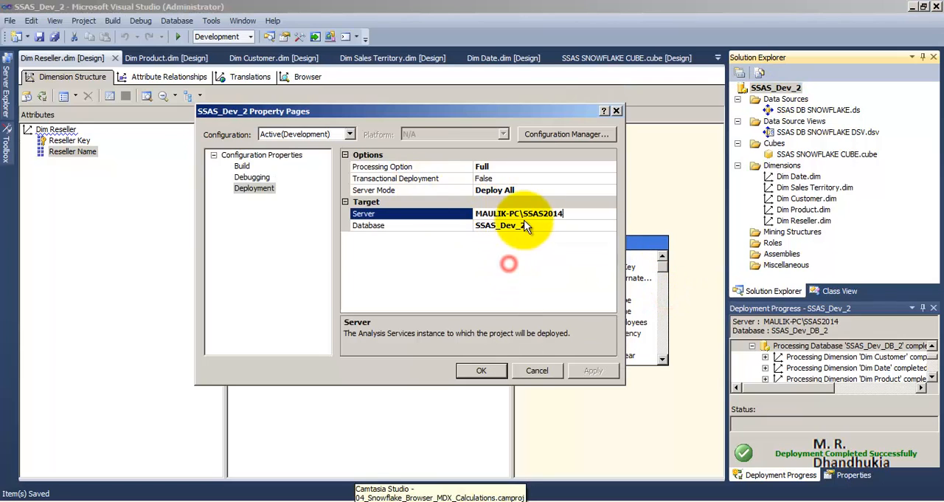
Set the deployment database to SSAS_Dev_DB_2, apply the project properties and deploy the project
{"action": "left_click", "coordinate": [521, 226]}
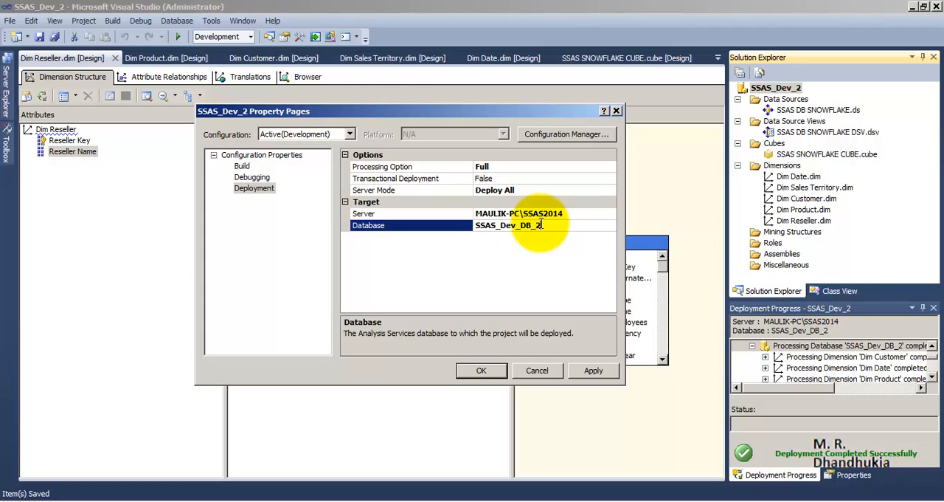
{"action": "left_click_drag", "start_coordinate": [548, 224], "coordinate": [529, 228]}
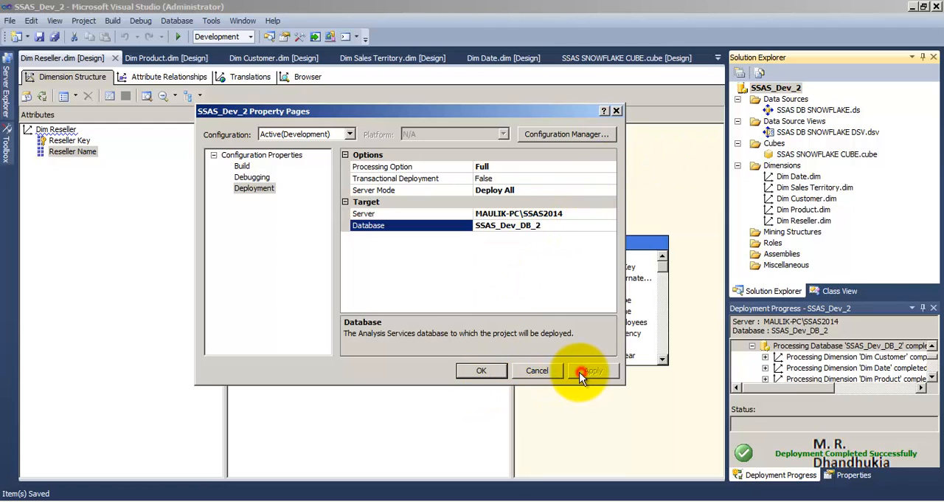
{"action": "left_click", "coordinate": [481, 370]}
{"action": "right_click", "coordinate": [776, 88]}
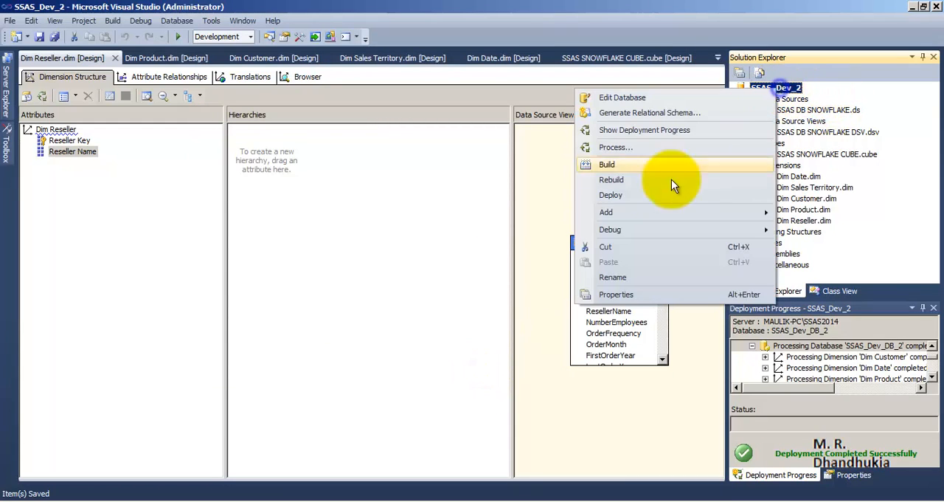
{"action": "left_click", "coordinate": [631, 196]}
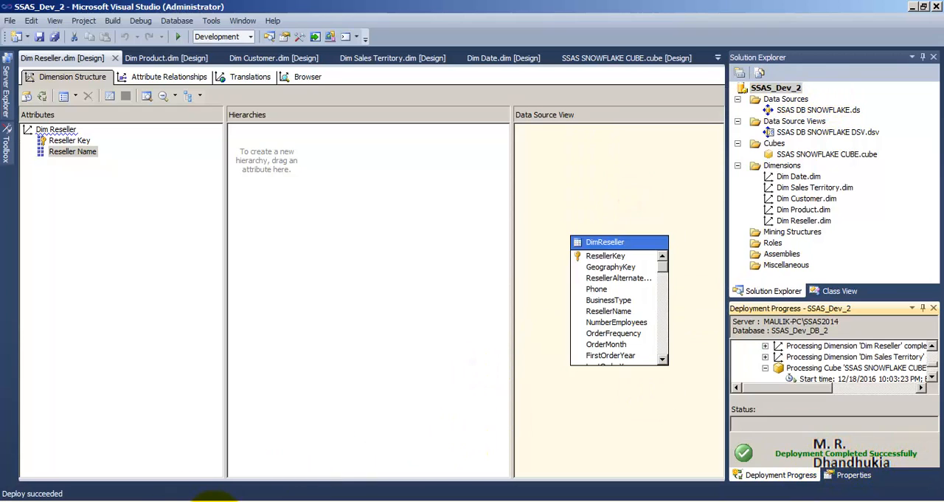
Switch to SQL Server Management Studio and refresh the Analysis Services server's Databases folder
{"action": "mouse_move", "coordinate": [186, 500]}
{"action": "left_click", "coordinate": [169, 472]}
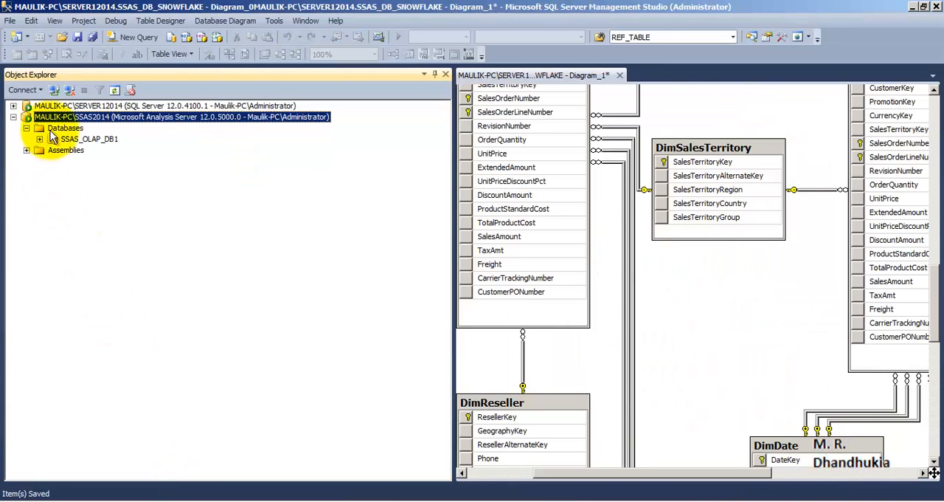
{"action": "left_click", "coordinate": [63, 128]}
{"action": "right_click", "coordinate": [63, 128]}
{"action": "left_click", "coordinate": [93, 223]}
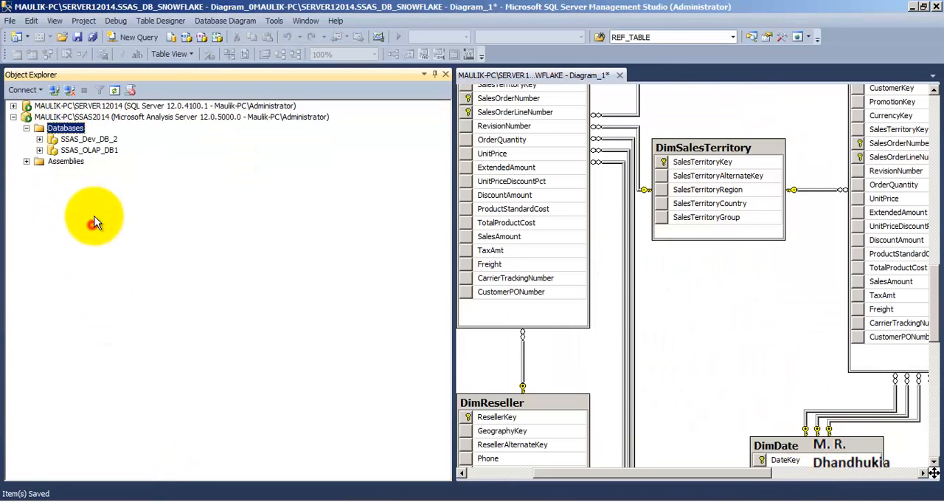
Examine the deployed SSAS_Dev_DB_2 database, looking through the SSAS SNOWFLAKE CUBE and its measure groups
{"action": "left_click", "coordinate": [85, 139]}
{"action": "left_click", "coordinate": [39, 139]}
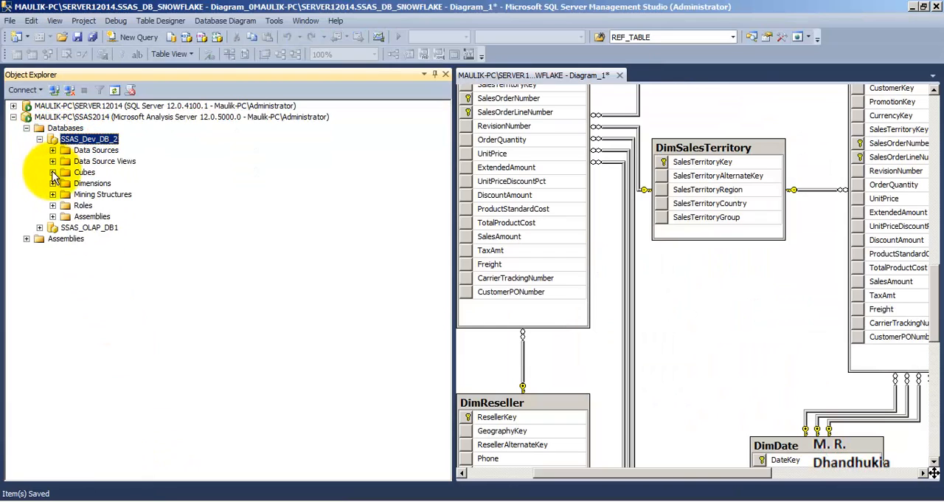
{"action": "left_click", "coordinate": [52, 173]}
{"action": "left_click", "coordinate": [112, 183]}
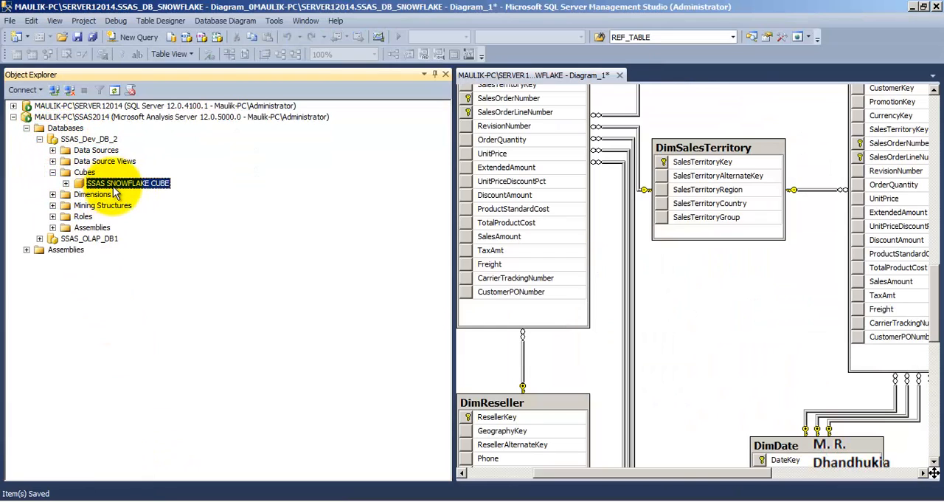
{"action": "left_click", "coordinate": [65, 183]}
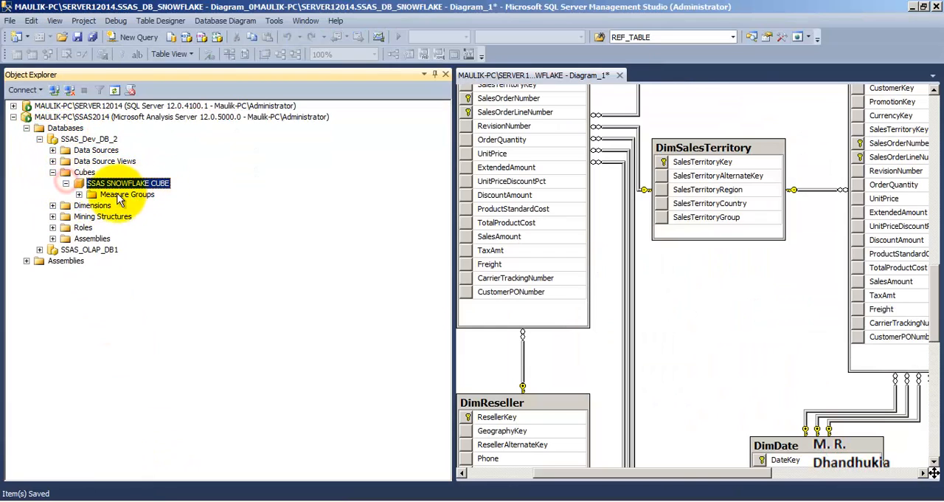
{"action": "left_click", "coordinate": [78, 194]}
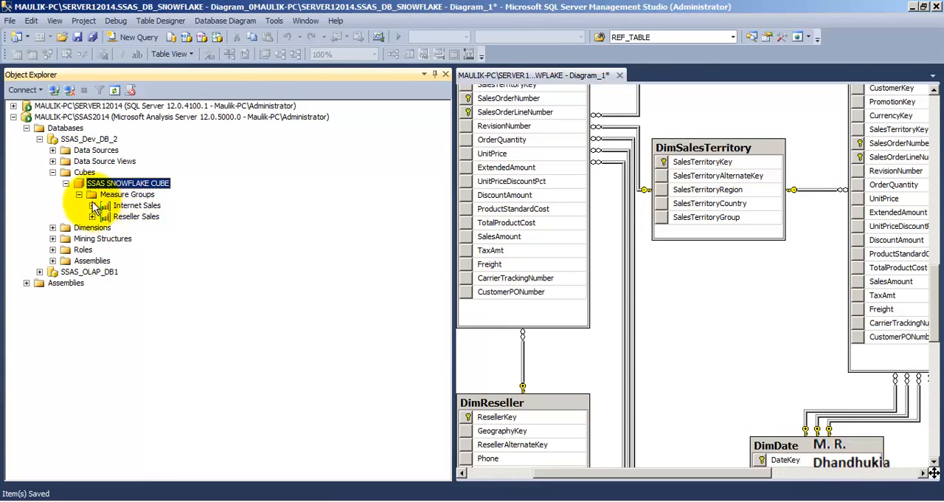
{"action": "left_click", "coordinate": [53, 172]}
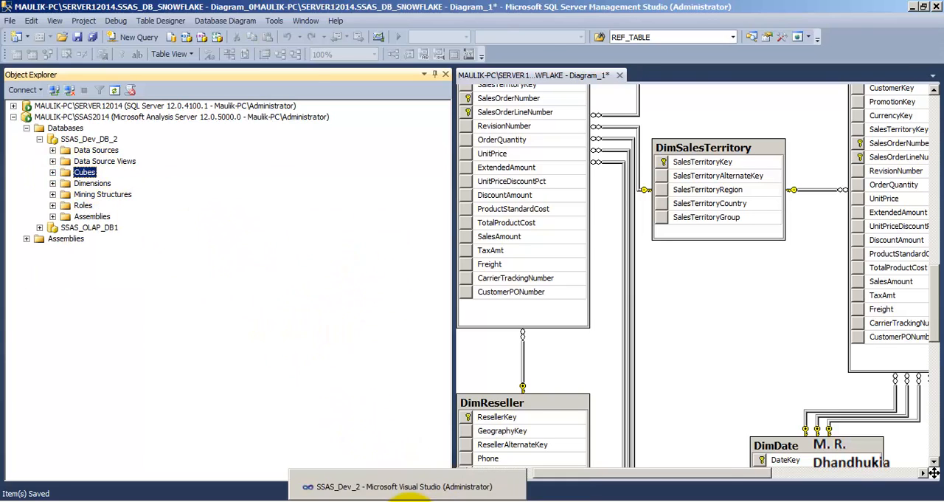
Switch to Visual Studio and open the SSAS SNOWFLAKE CUBE in the cube browser
{"action": "left_click", "coordinate": [411, 501]}
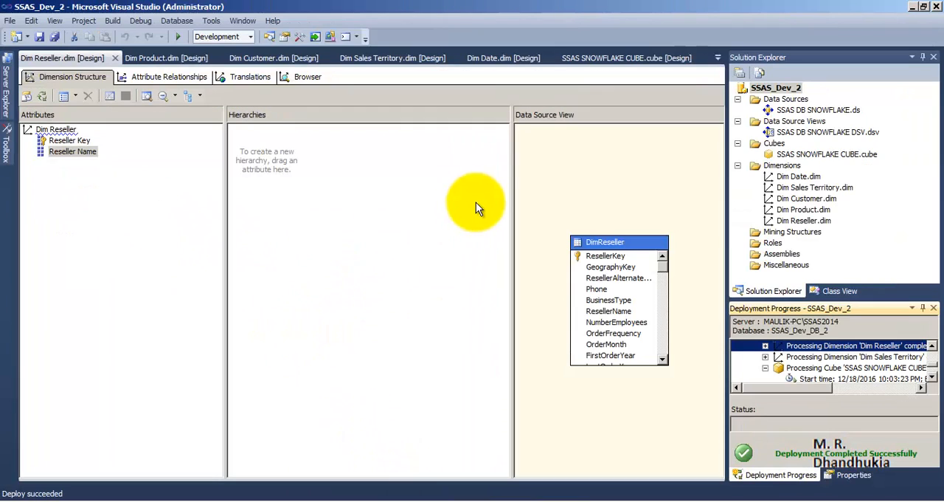
{"action": "double_click", "coordinate": [803, 154]}
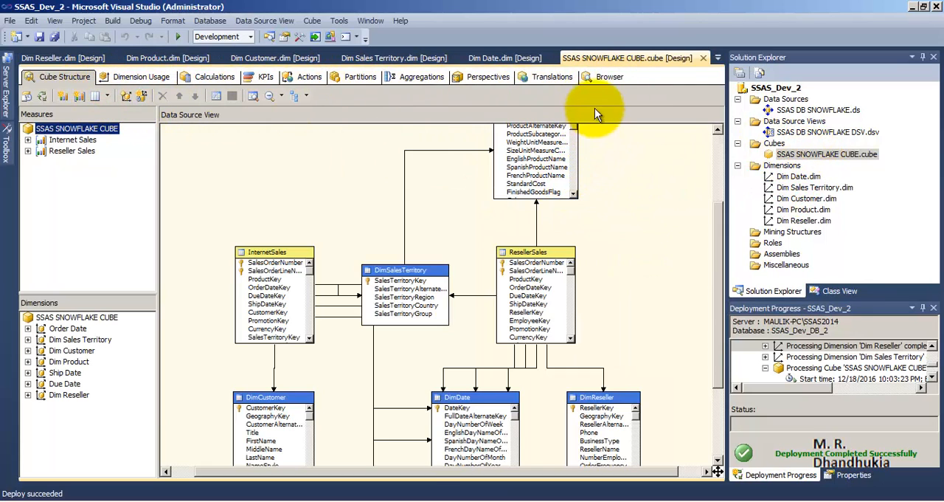
{"action": "left_click", "coordinate": [602, 78]}
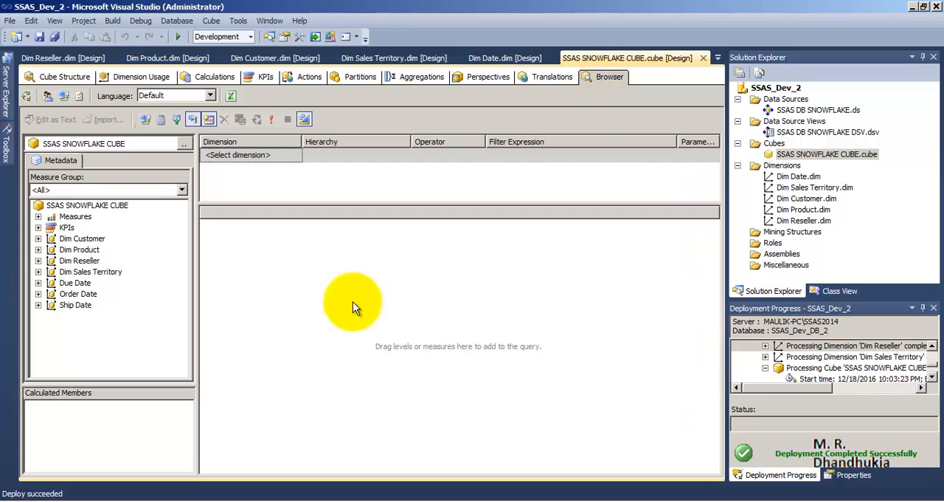
Add Sales Amount from Internet Sales and Sales Amount - Reseller Sales to the query and inspect both values
{"action": "left_click", "coordinate": [38, 216]}
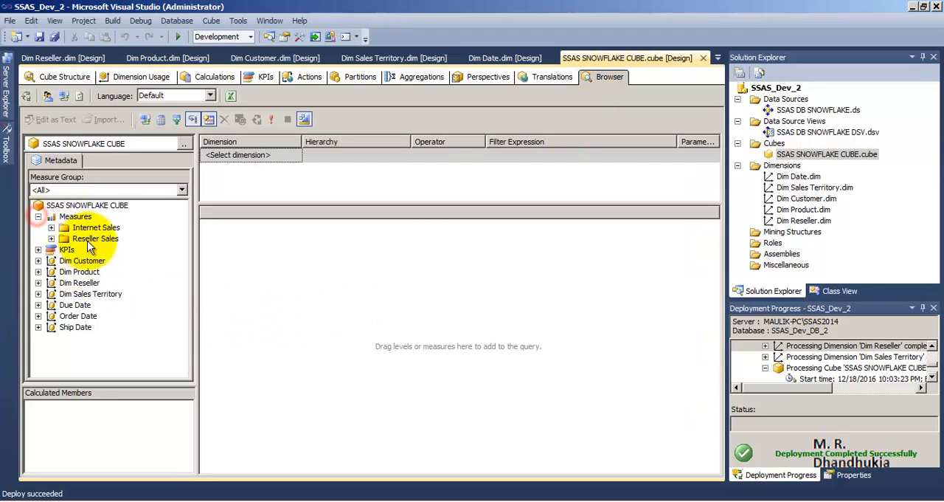
{"action": "left_click", "coordinate": [51, 227]}
{"action": "left_click_drag", "start_coordinate": [107, 239], "coordinate": [251, 247]}
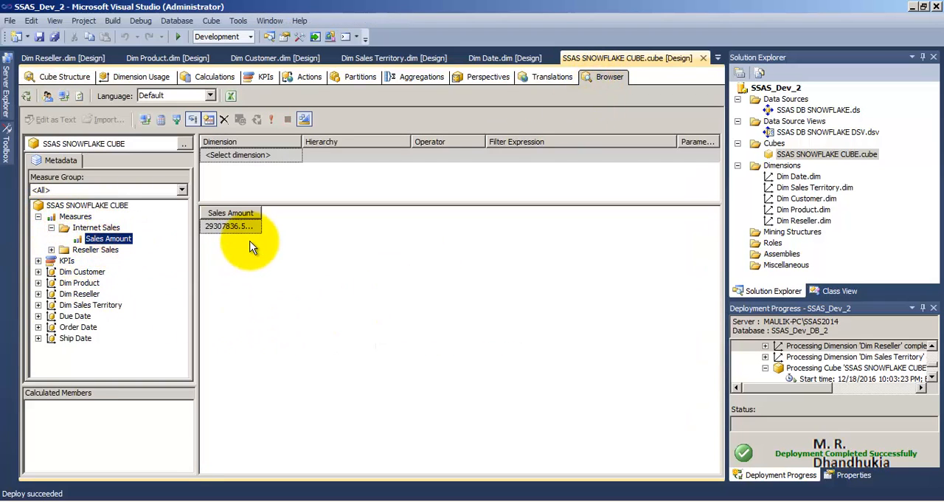
{"action": "left_click", "coordinate": [51, 249]}
{"action": "left_click_drag", "start_coordinate": [104, 260], "coordinate": [297, 235]}
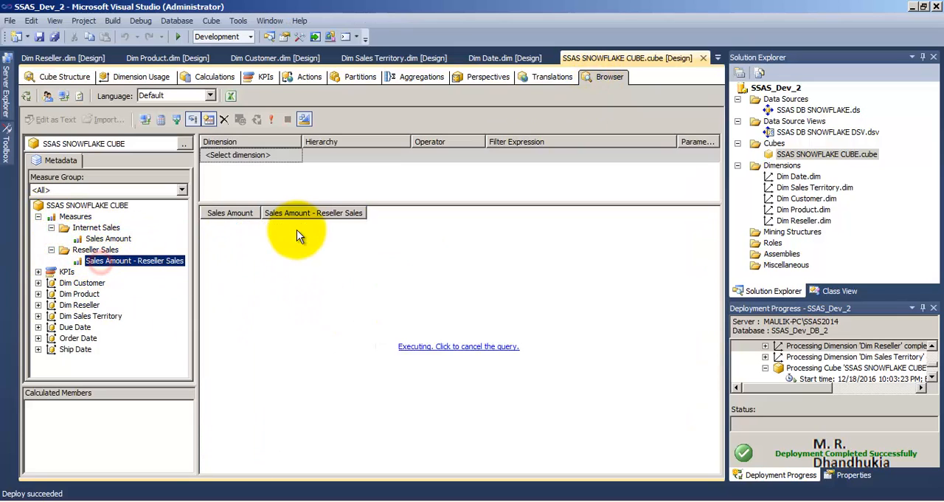
{"action": "left_click", "coordinate": [264, 226]}
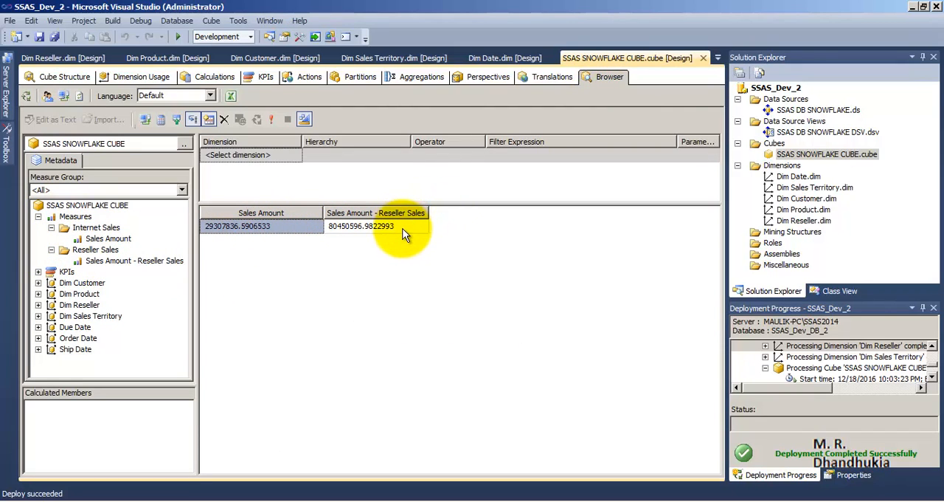
{"action": "left_click", "coordinate": [404, 235]}
{"action": "left_click", "coordinate": [265, 228]}
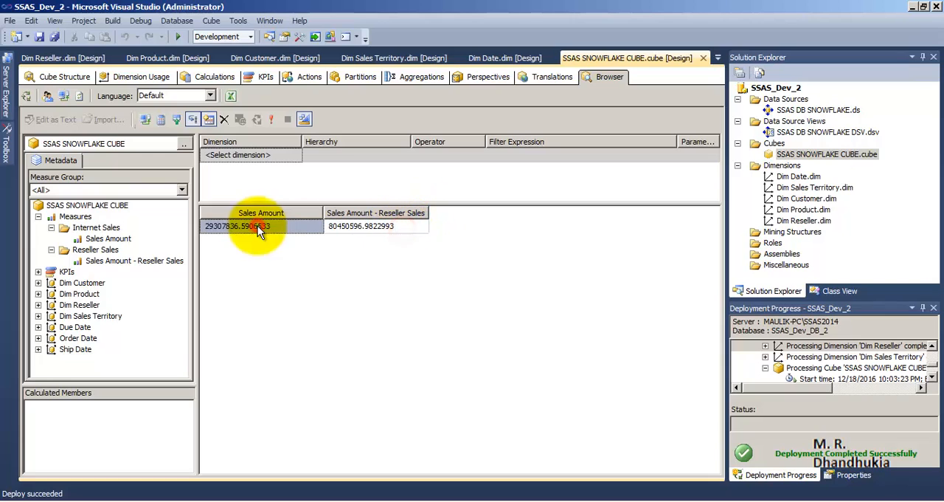
Try breaking down both sales measures by Dim Product's Size attribute, and remove Size from the query again
{"action": "left_click", "coordinate": [37, 294]}
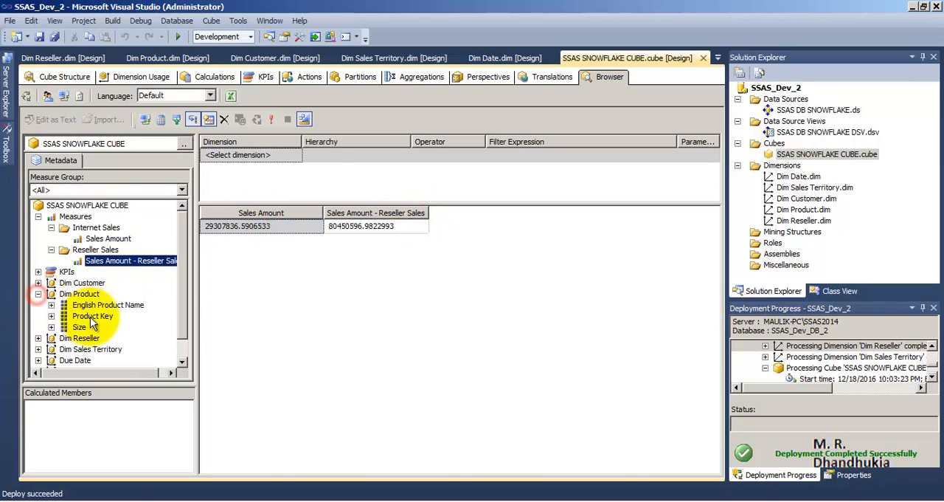
{"action": "left_click_drag", "start_coordinate": [79, 326], "coordinate": [218, 240]}
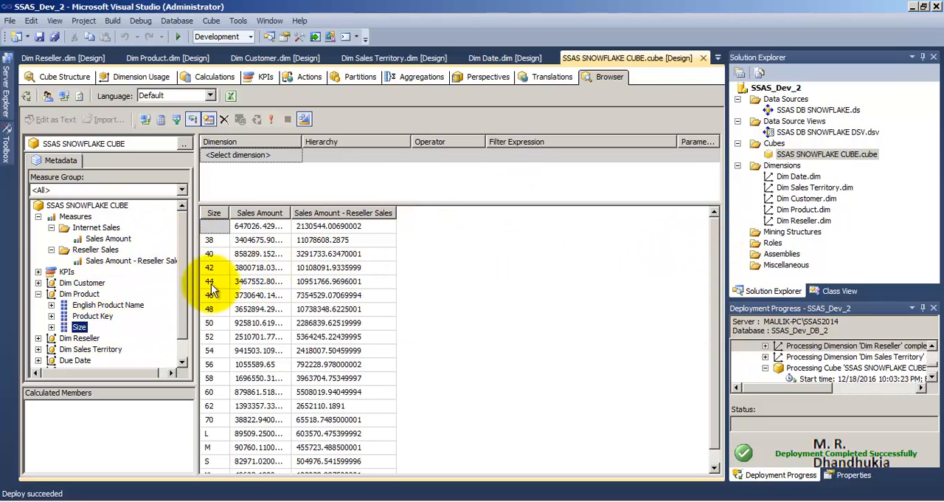
{"action": "left_click_drag", "start_coordinate": [215, 214], "coordinate": [78, 336]}
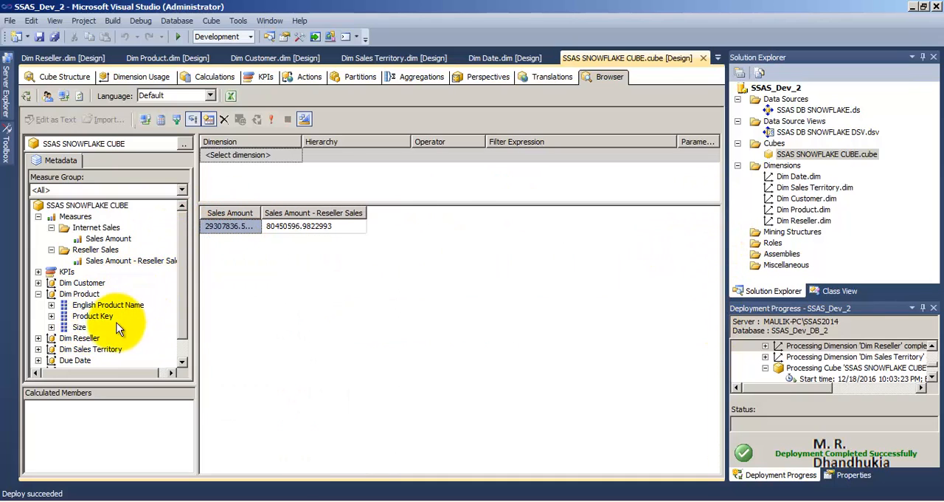
{"action": "left_click", "coordinate": [41, 295]}
Try breaking down both sales measures by Dim Customer's Gender attribute, and clear the customer attributes from the query
{"action": "left_click", "coordinate": [38, 283]}
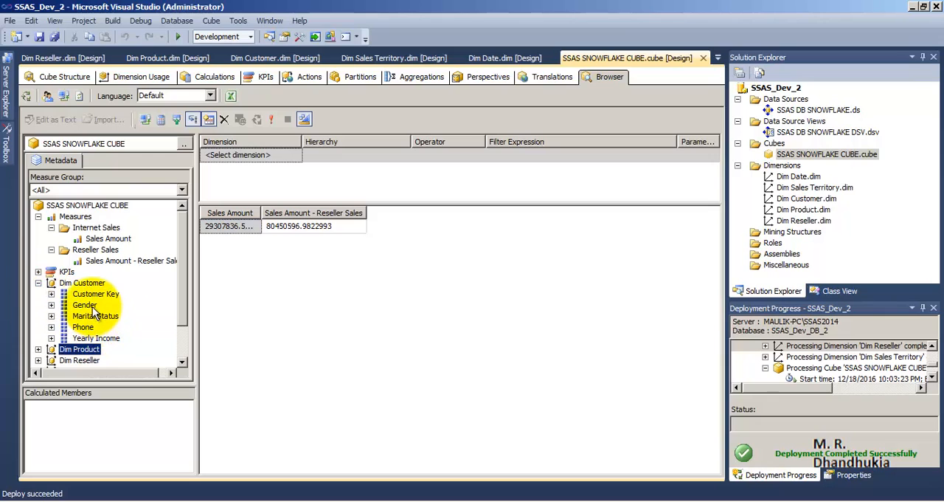
{"action": "left_click_drag", "start_coordinate": [90, 309], "coordinate": [235, 230]}
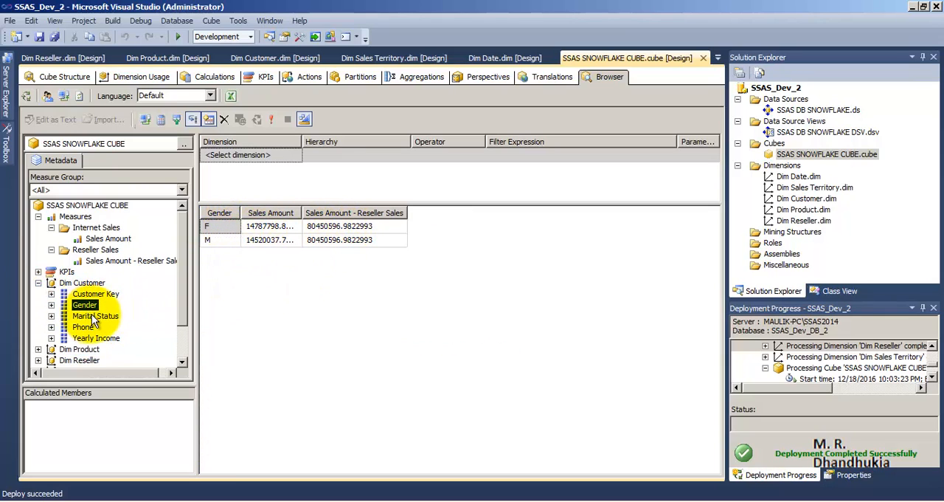
{"action": "mouse_move", "coordinate": [103, 323]}
{"action": "left_mouse_down"}
{"action": "mouse_move", "coordinate": [221, 240]}
{"action": "mouse_move", "coordinate": [116, 280]}
{"action": "mouse_move", "coordinate": [111, 309]}
{"action": "left_mouse_up"}
{"action": "left_click_drag", "start_coordinate": [238, 212], "coordinate": [107, 330]}
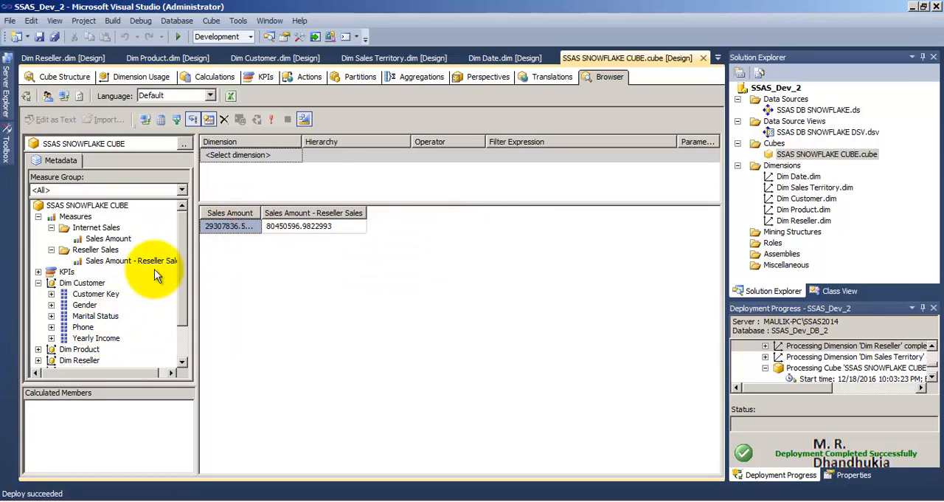
{"action": "left_click", "coordinate": [38, 282]}
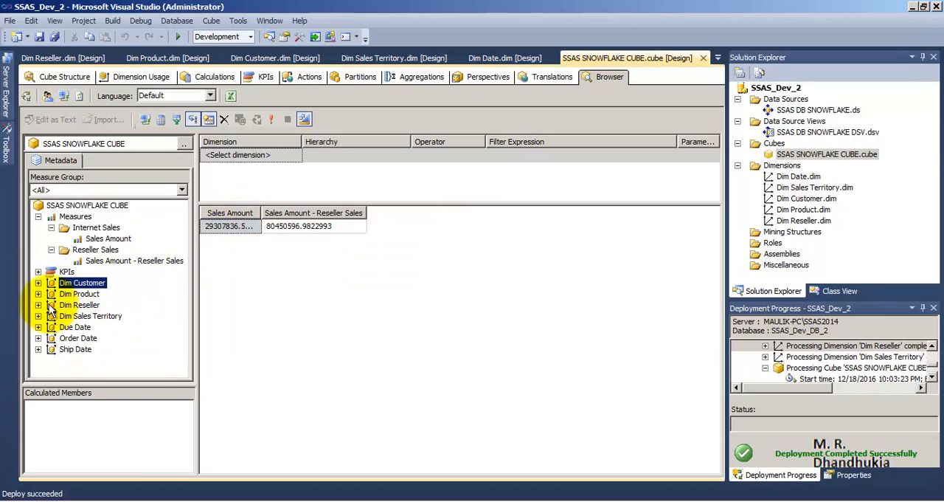
Add the Size attribute of Dim Product to the query alongside the two sales measures
{"action": "left_click", "coordinate": [38, 294]}
{"action": "left_click_drag", "start_coordinate": [79, 327], "coordinate": [219, 240]}
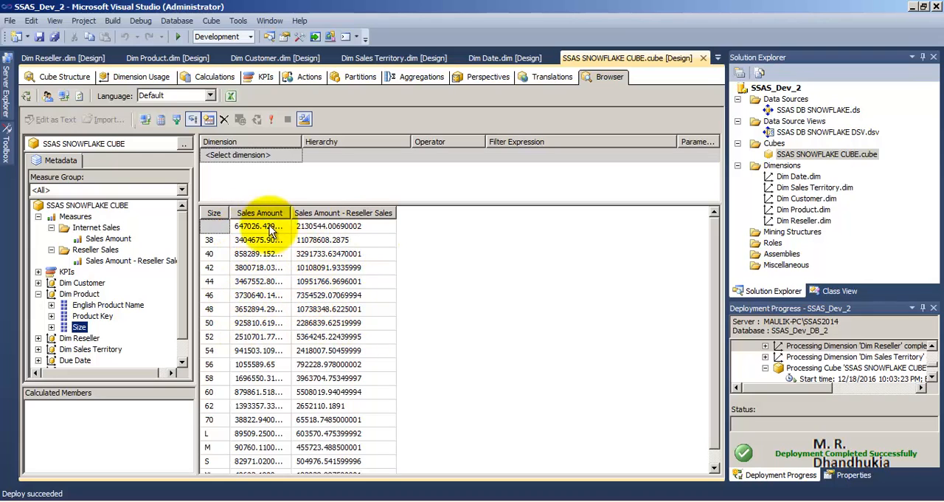
Show the MDX statement generated for the Size breakdown of both sales measures and execute it
{"action": "left_click", "coordinate": [304, 120]}
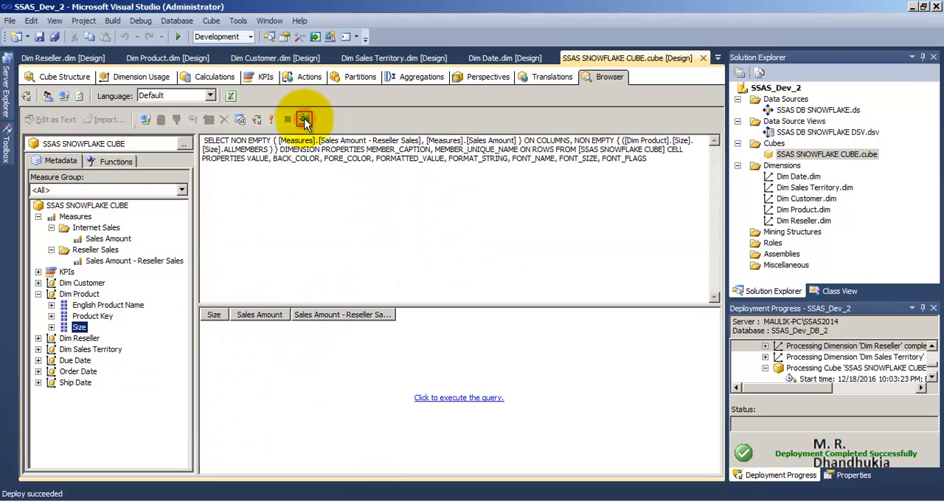
{"action": "left_click_drag", "start_coordinate": [649, 158], "coordinate": [442, 159]}
{"action": "key", "text": "ctrl+a"}
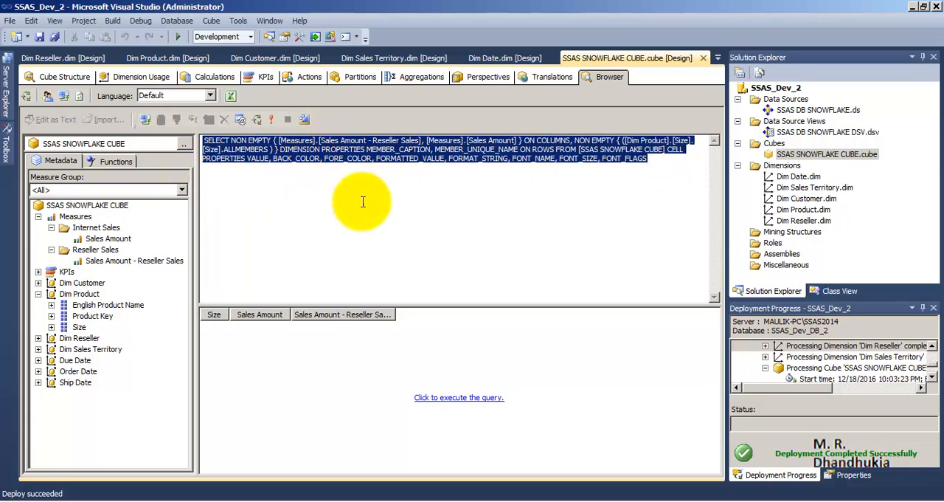
{"action": "left_click", "coordinate": [304, 120]}
{"action": "left_click", "coordinate": [305, 119]}
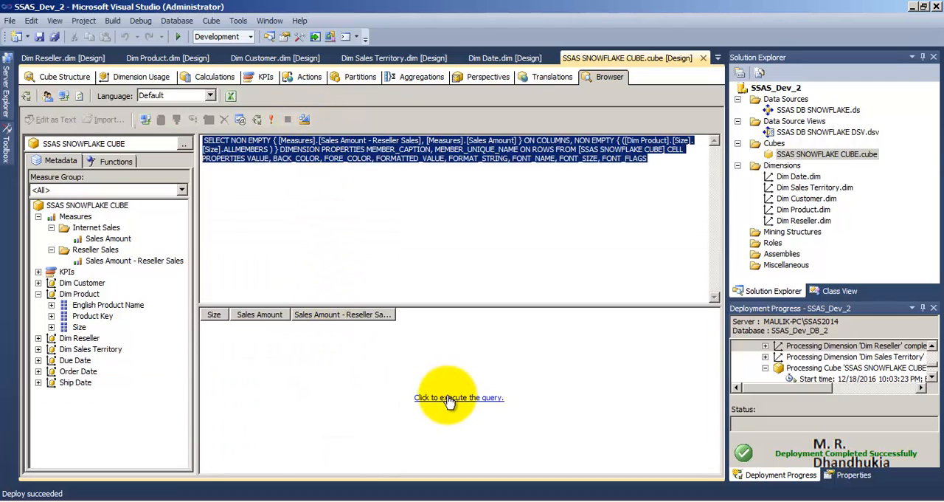
{"action": "left_click", "coordinate": [272, 120]}
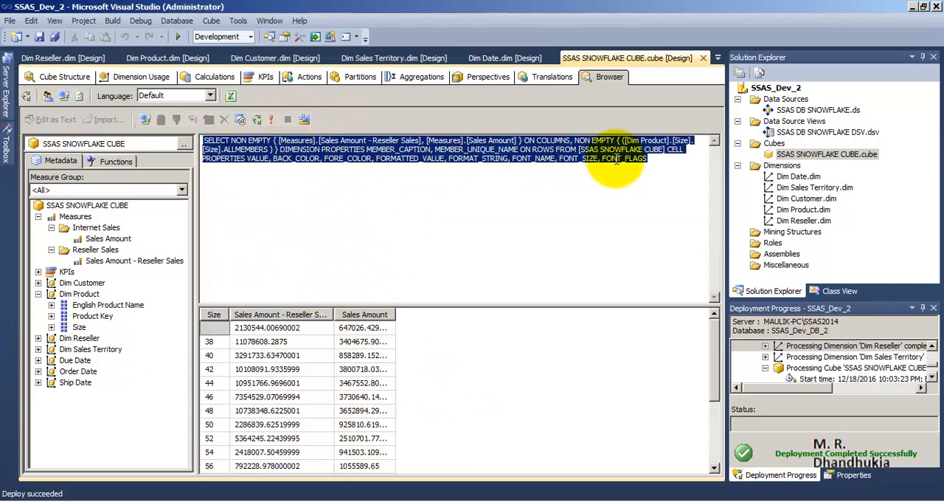
Review the full MDX text, return to the graphical query design and point out the two sales measures in the metadata
{"action": "left_click_drag", "start_coordinate": [653, 159], "coordinate": [169, 118]}
{"action": "left_click", "coordinate": [347, 186]}
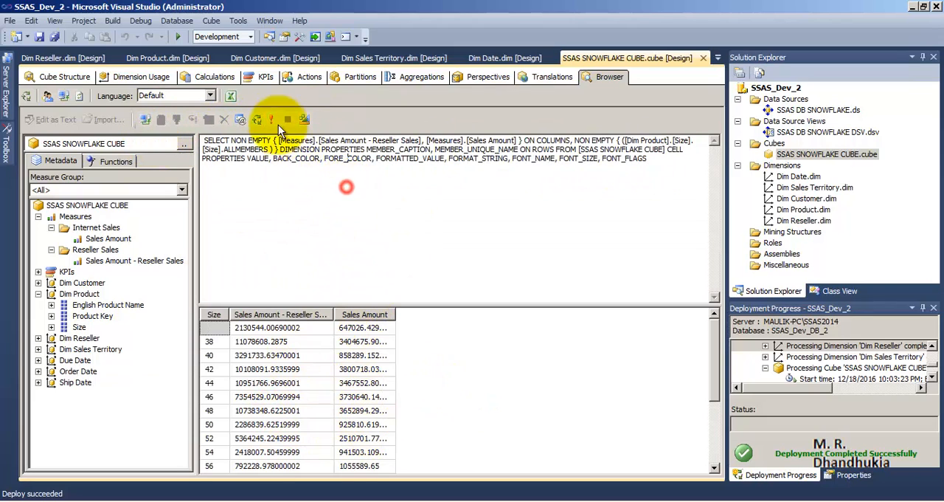
{"action": "left_click", "coordinate": [306, 118]}
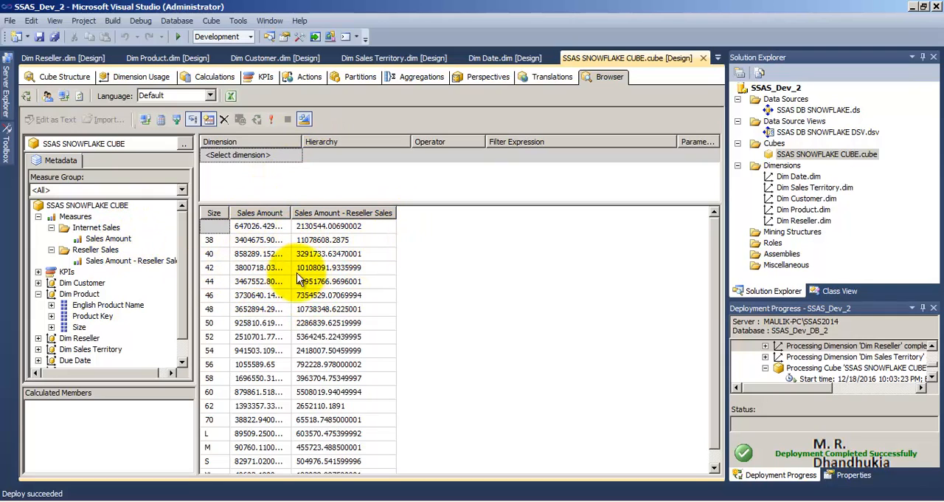
{"action": "left_click", "coordinate": [108, 239]}
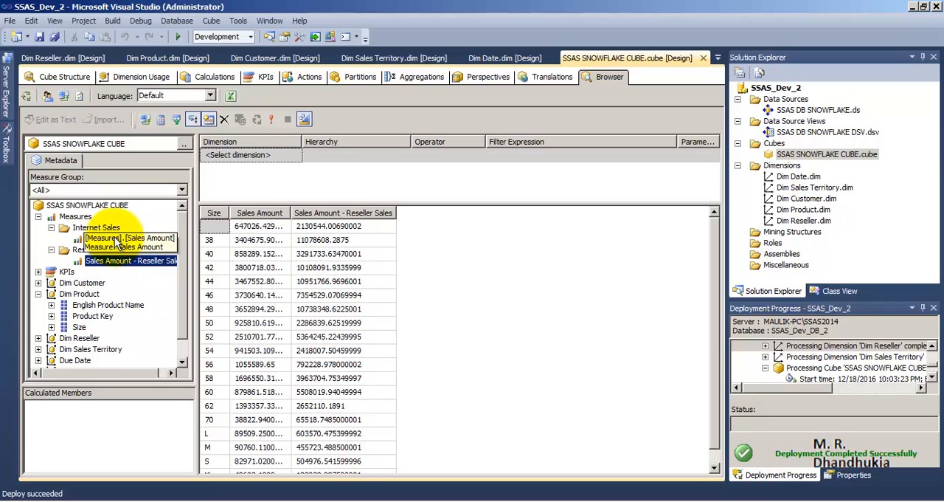
{"action": "left_click", "coordinate": [130, 260]}
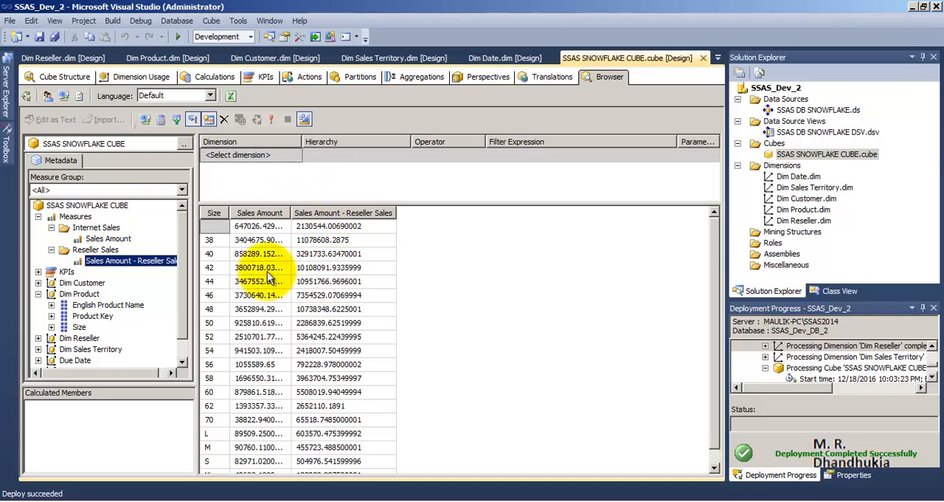
Switch to the MDXQuery1.mdx window in SQL Server Management Studio, widen Object Explorer and expand the SSAS_Dev_DB_2 database
{"action": "left_click", "coordinate": [205, 496]}
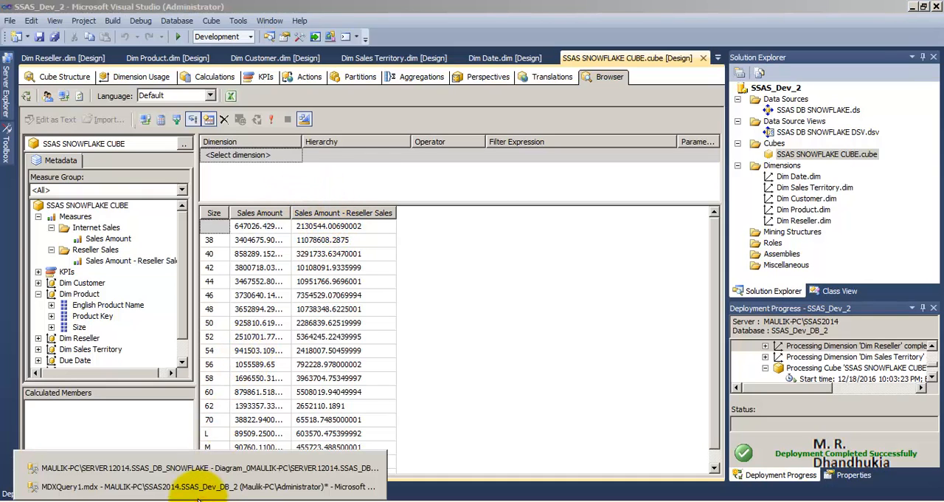
{"action": "left_click", "coordinate": [199, 489]}
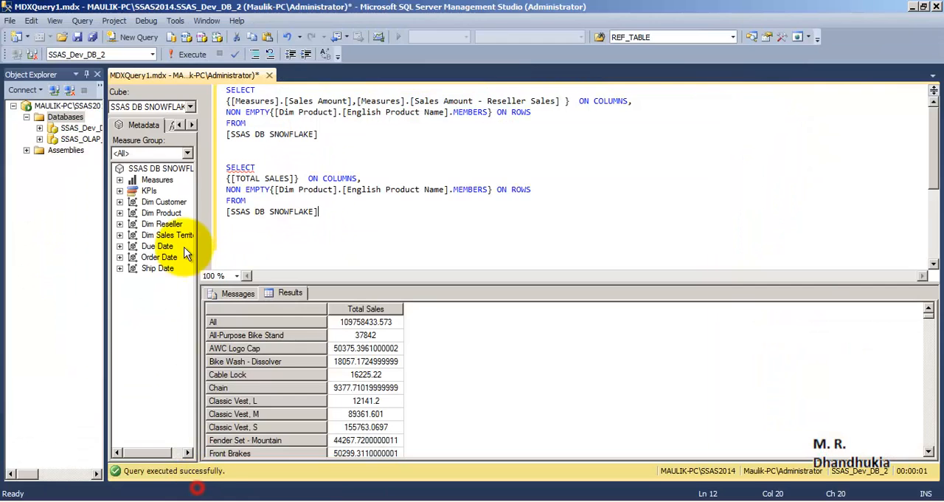
{"action": "left_click_drag", "start_coordinate": [106, 221], "coordinate": [309, 221]}
{"action": "left_click", "coordinate": [88, 129]}
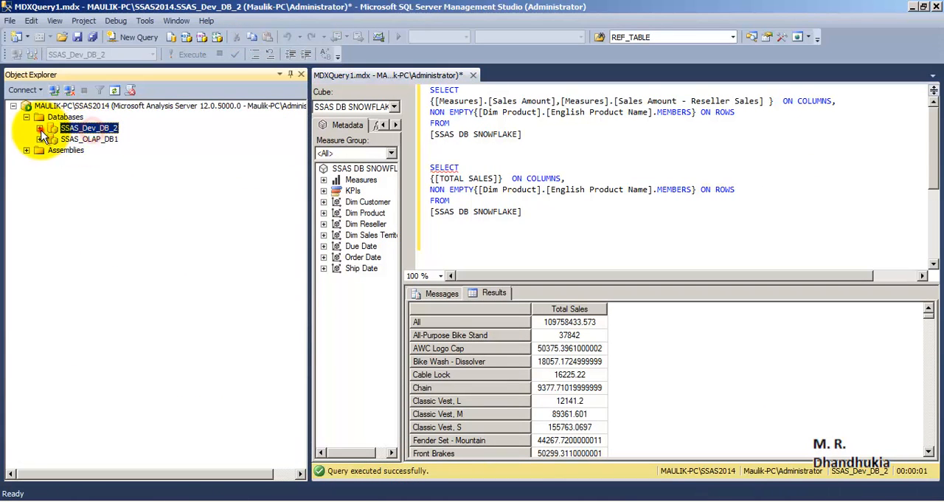
{"action": "left_click", "coordinate": [39, 128]}
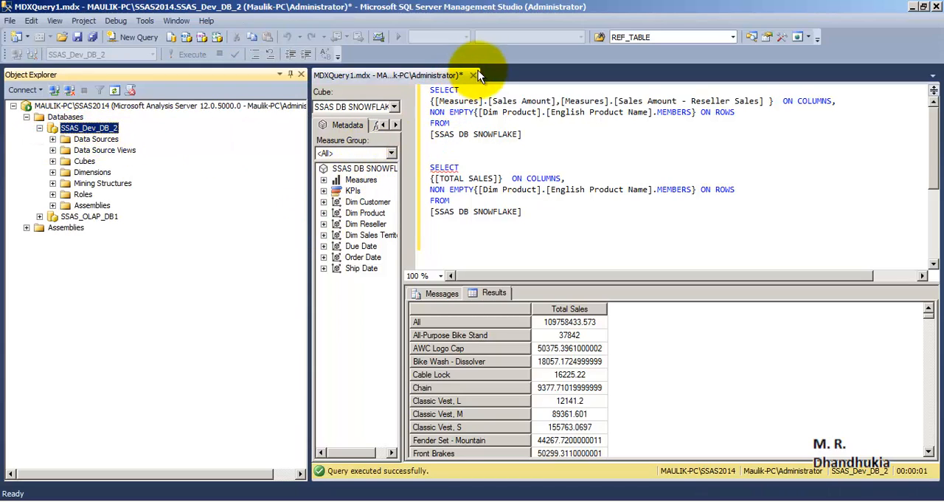
Open a new MDX query against SSAS_Dev_DB_2 and close it again
{"action": "right_click", "coordinate": [107, 130]}
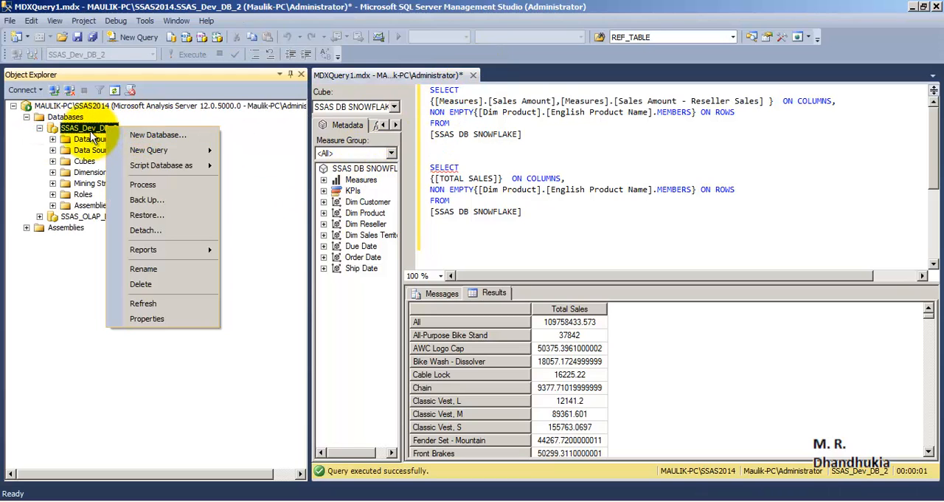
{"action": "mouse_move", "coordinate": [186, 157]}
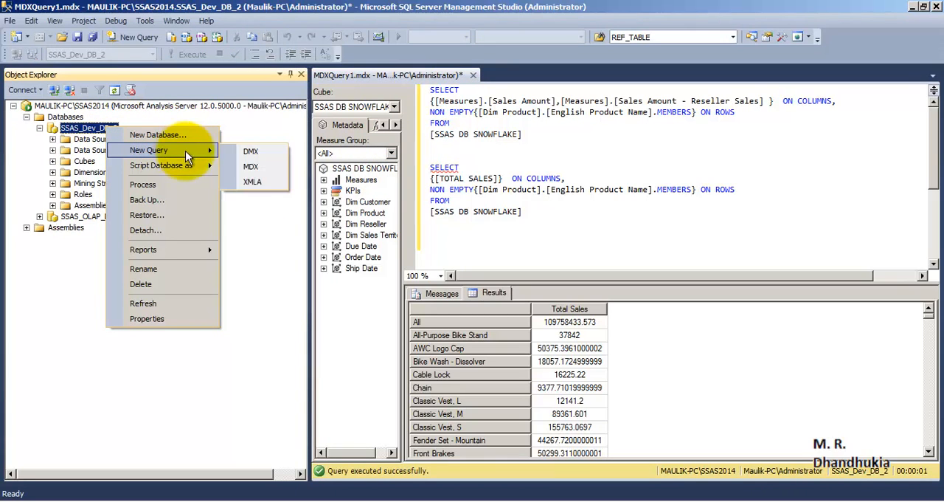
{"action": "left_click", "coordinate": [254, 166]}
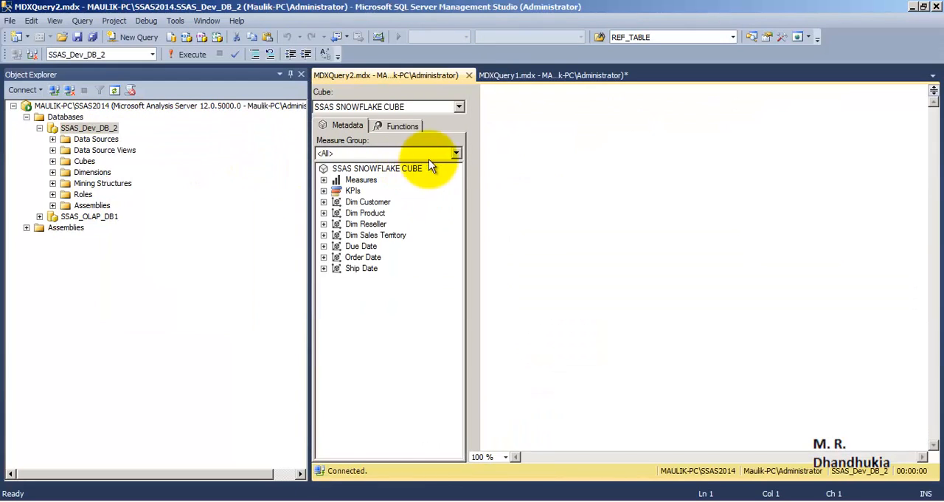
{"action": "left_click", "coordinate": [470, 76]}
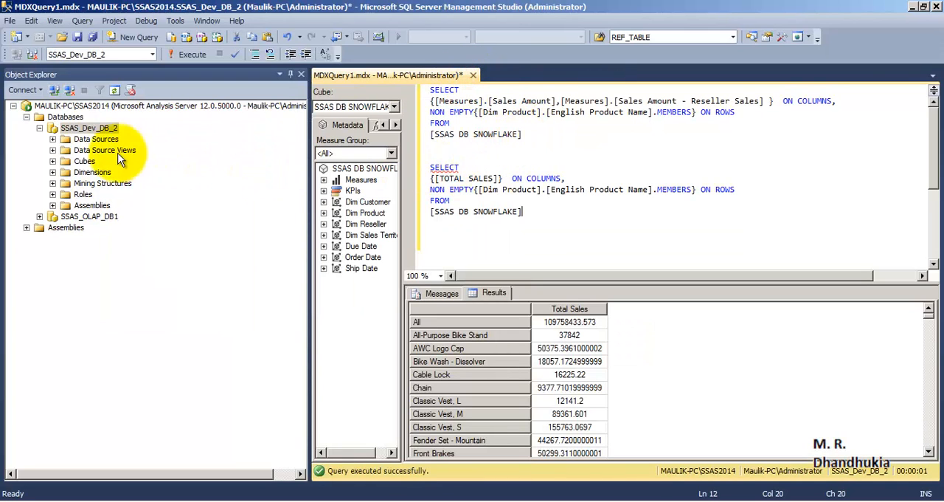
Replace the cube name in the first query's FROM clause with [SSAS SNOWFLAKE CUBE] from the database's Cubes folder, on its own line
{"action": "left_click", "coordinate": [53, 161]}
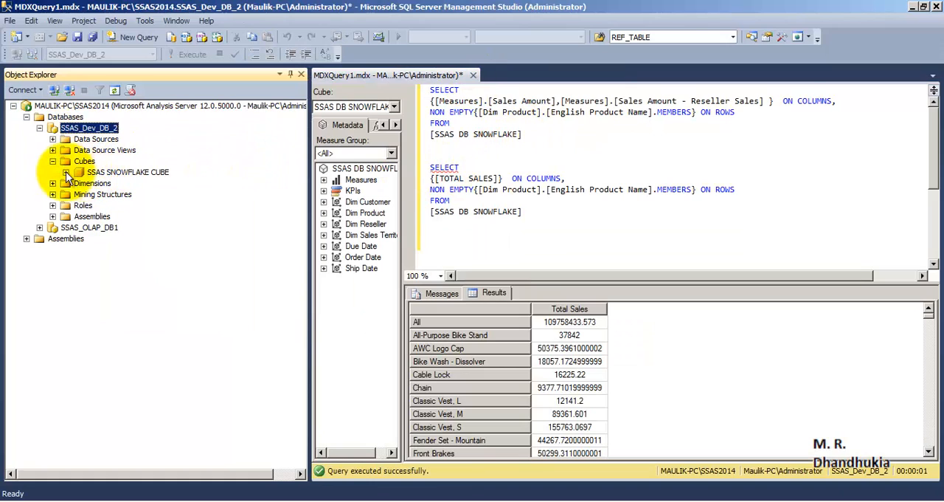
{"action": "left_click", "coordinate": [66, 172]}
{"action": "left_click", "coordinate": [141, 173]}
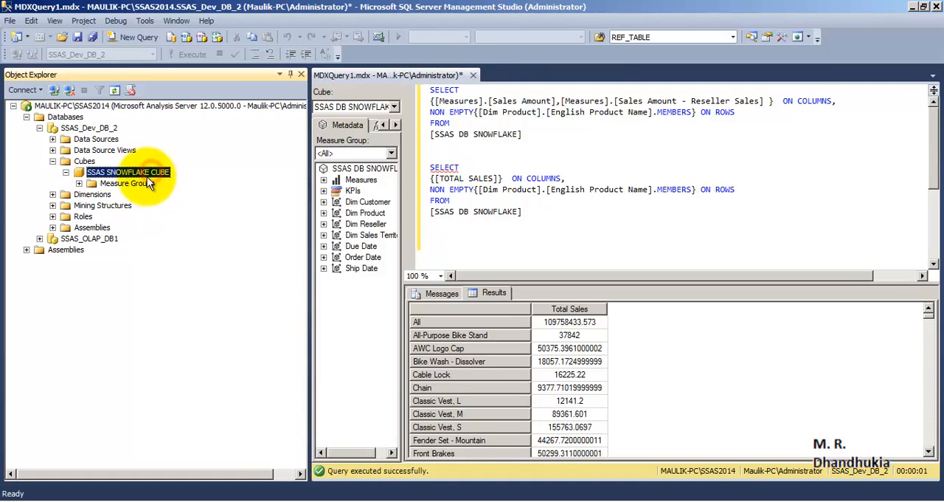
{"action": "left_click_drag", "start_coordinate": [146, 175], "coordinate": [505, 130]}
{"action": "left_click", "coordinate": [449, 123]}
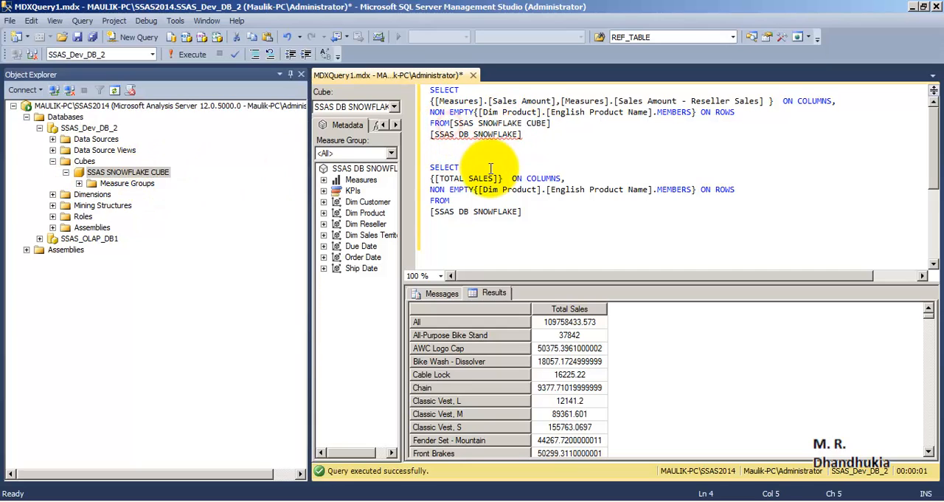
{"action": "key", "text": "Return"}
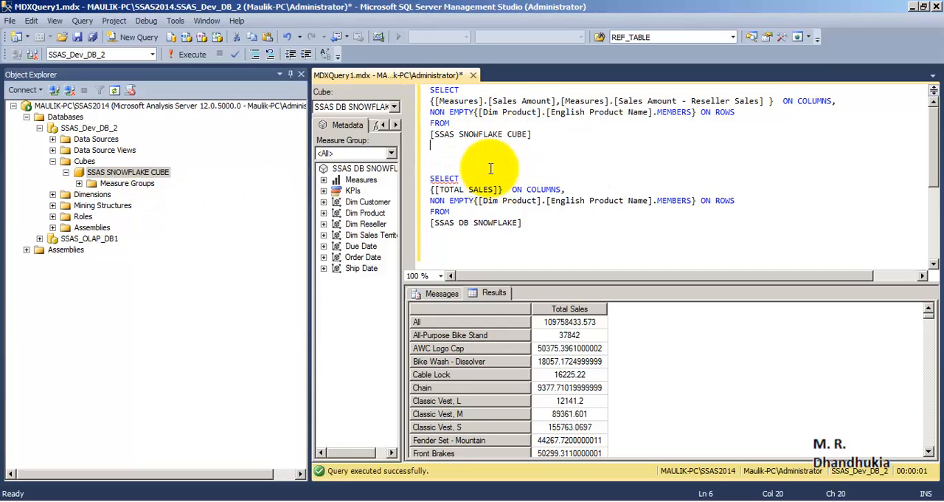
Execute only the first MDX query, covering both sales measures by English Product Name
{"action": "key", "text": "shift+Up"}
{"action": "key", "text": "shift+Up"}
{"action": "key", "text": "shift+Up"}
{"action": "key", "text": "shift+Up"}
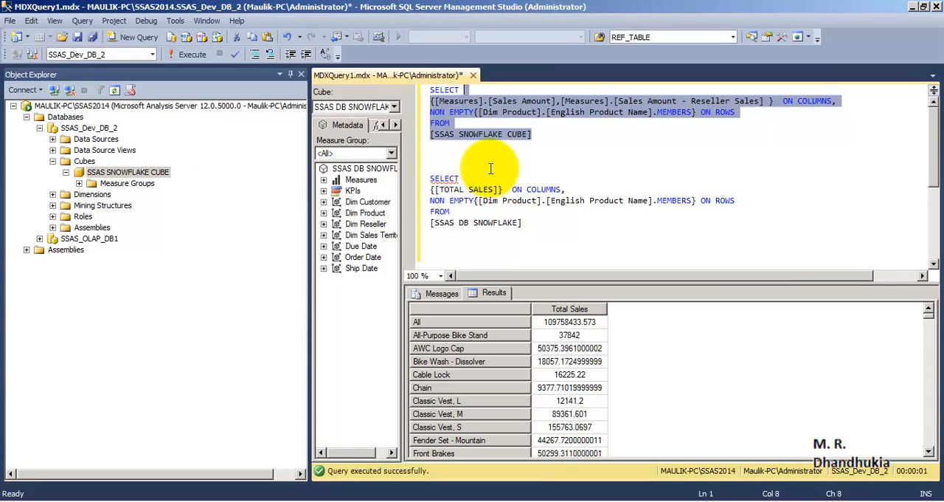
{"action": "key", "text": "F5"}
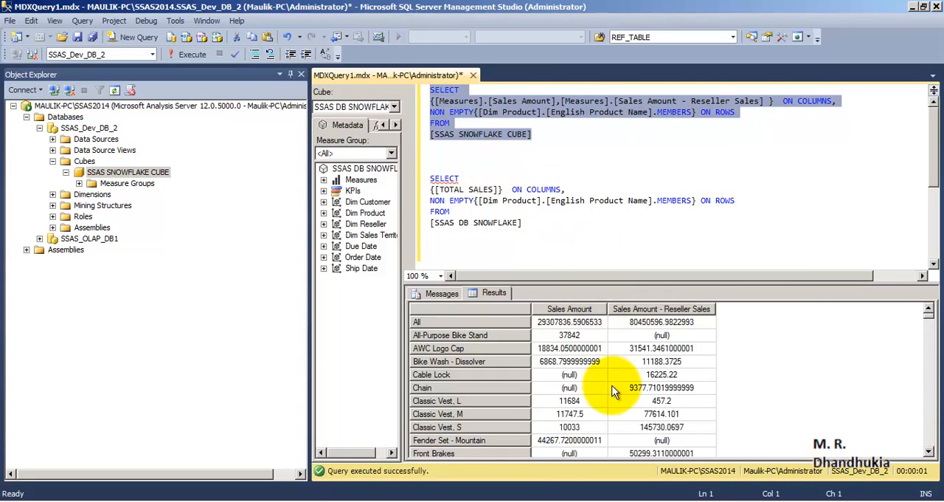
{"action": "left_click", "coordinate": [590, 139]}
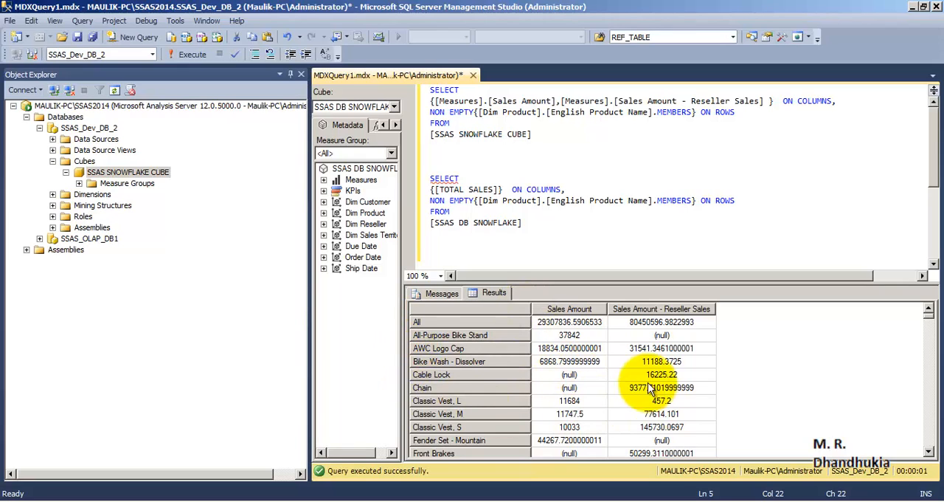
Examine the two measure columns in the results and the SELECT keyword, FROM keyword and cube name in the first query
{"action": "left_click", "coordinate": [738, 200]}
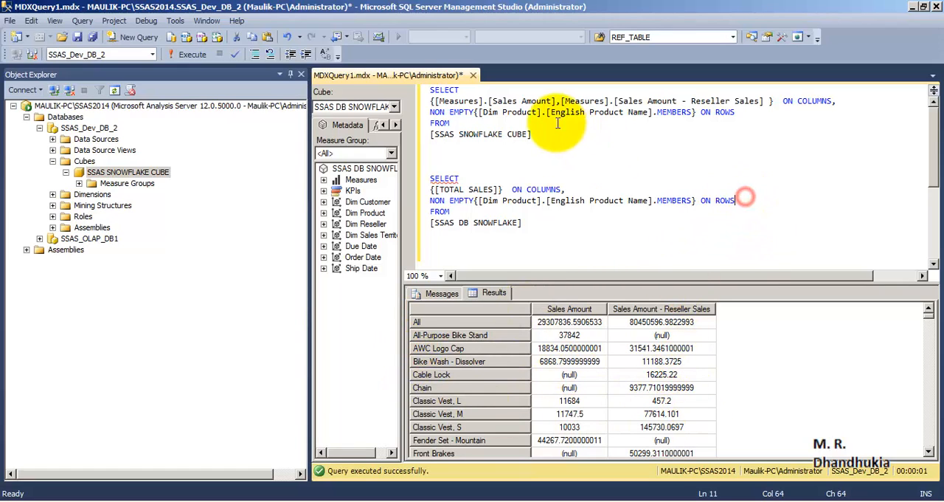
{"action": "left_click", "coordinate": [574, 311]}
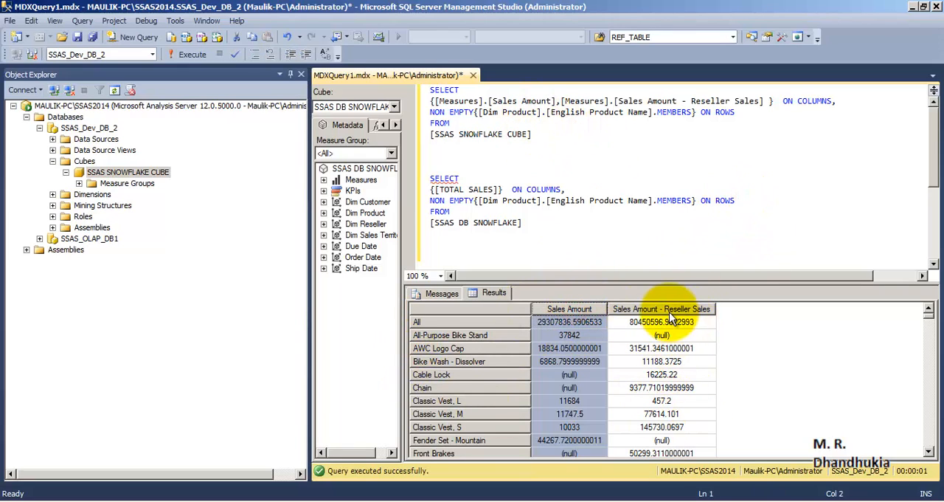
{"action": "left_click", "coordinate": [668, 309]}
{"action": "left_click", "coordinate": [439, 92]}
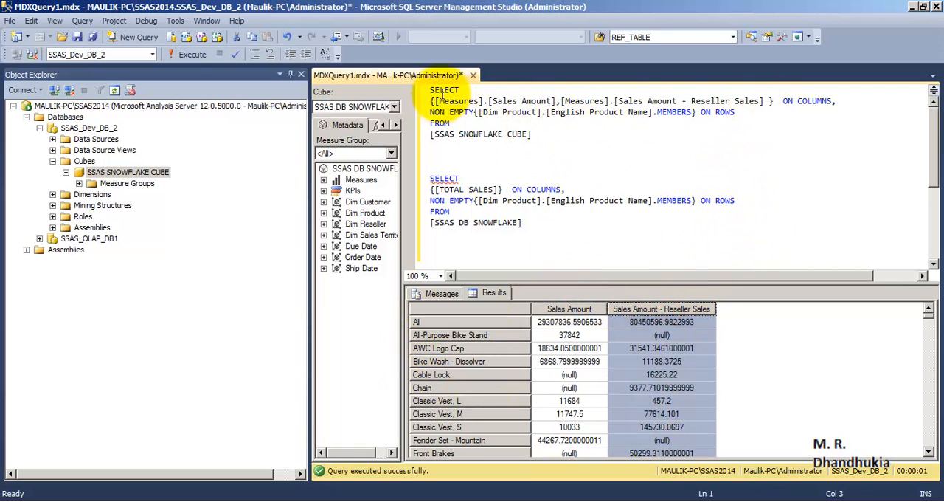
{"action": "left_click_drag", "start_coordinate": [466, 92], "coordinate": [430, 89]}
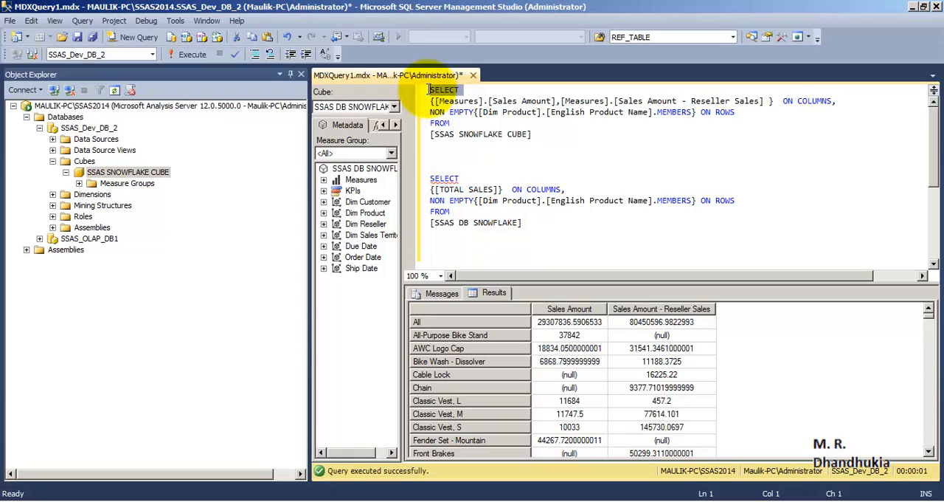
{"action": "left_click_drag", "start_coordinate": [432, 124], "coordinate": [449, 121]}
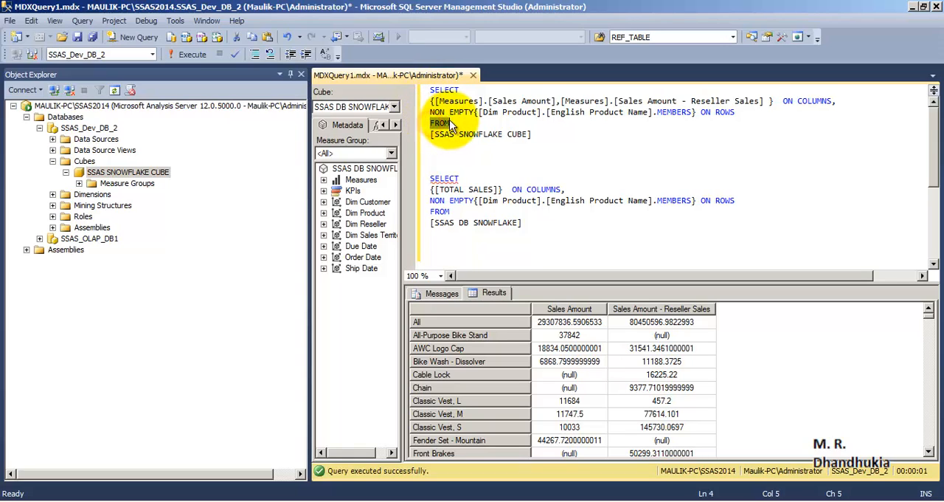
{"action": "left_click_drag", "start_coordinate": [537, 133], "coordinate": [437, 135]}
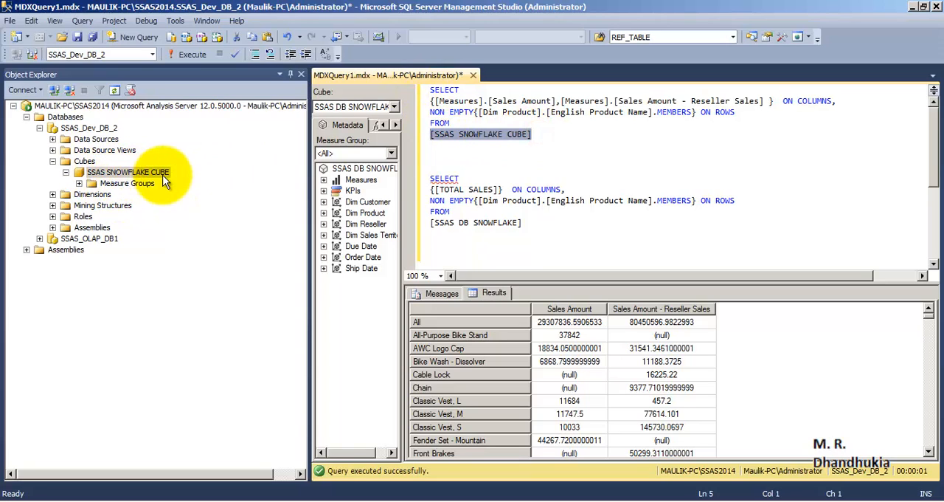
{"action": "left_click", "coordinate": [565, 122]}
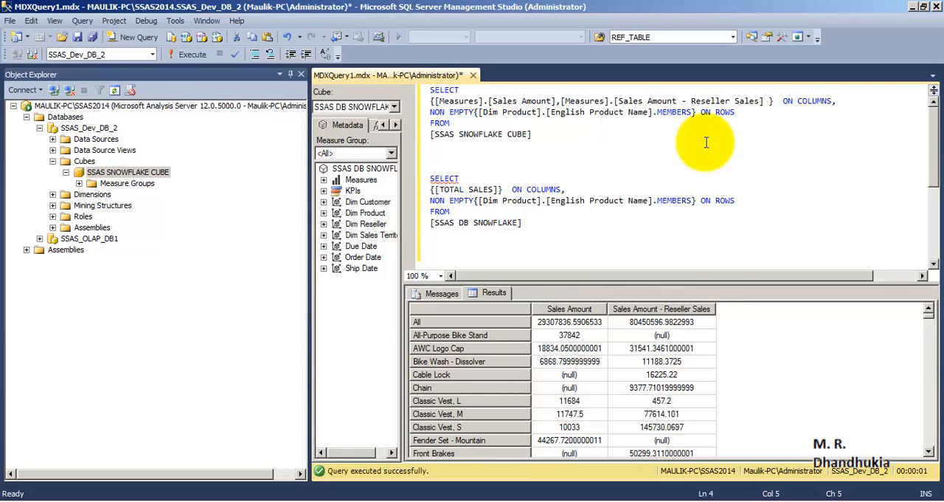
Examine the first query's ON COLUMNS and ON ROWS clauses, and compare its Dim Product members expression with the database's dimensions
{"action": "left_click_drag", "start_coordinate": [840, 101], "coordinate": [702, 112]}
{"action": "left_click", "coordinate": [784, 142]}
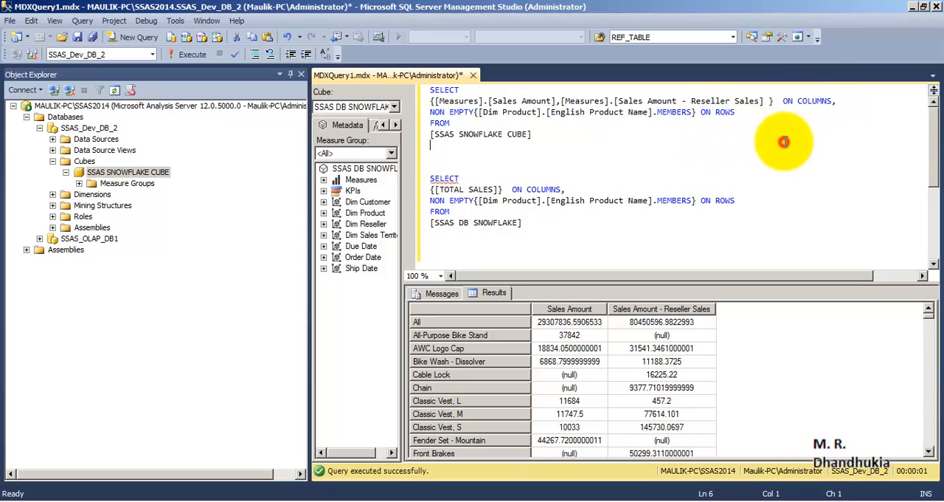
{"action": "left_click_drag", "start_coordinate": [736, 112], "coordinate": [703, 113]}
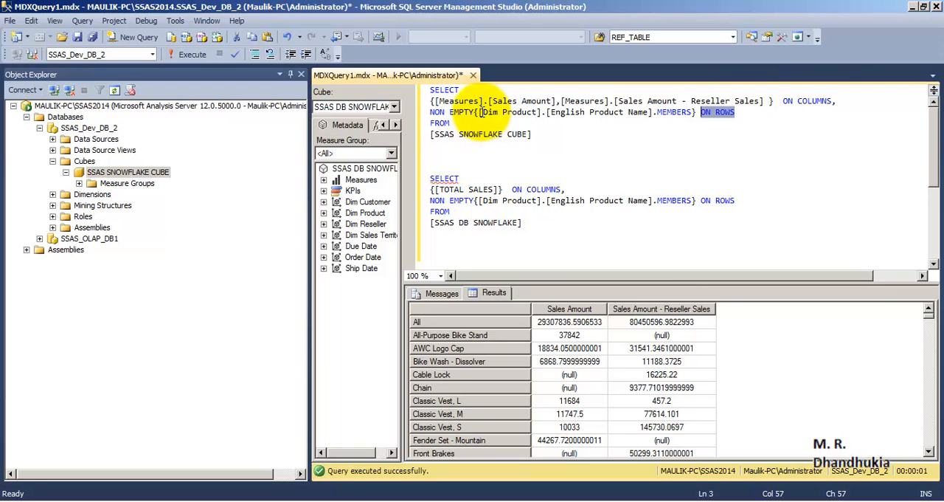
{"action": "left_click", "coordinate": [52, 194]}
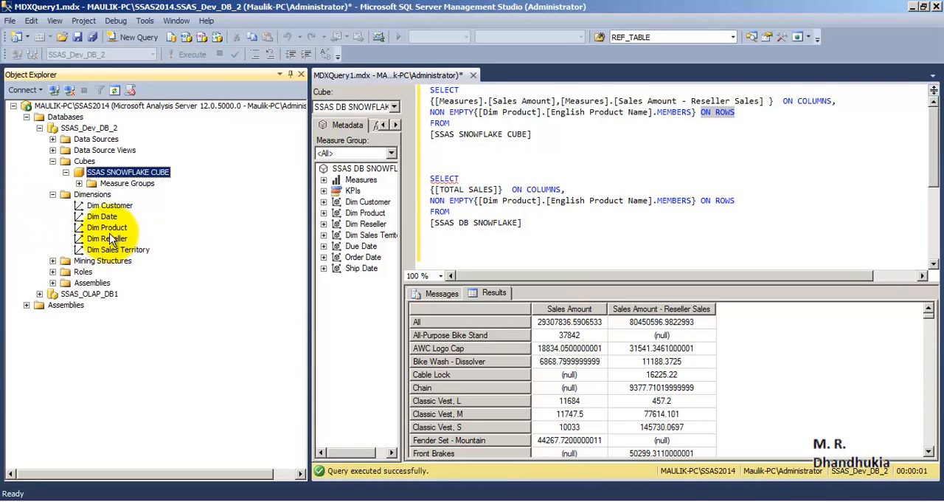
{"action": "left_click", "coordinate": [107, 227]}
{"action": "left_click", "coordinate": [604, 112]}
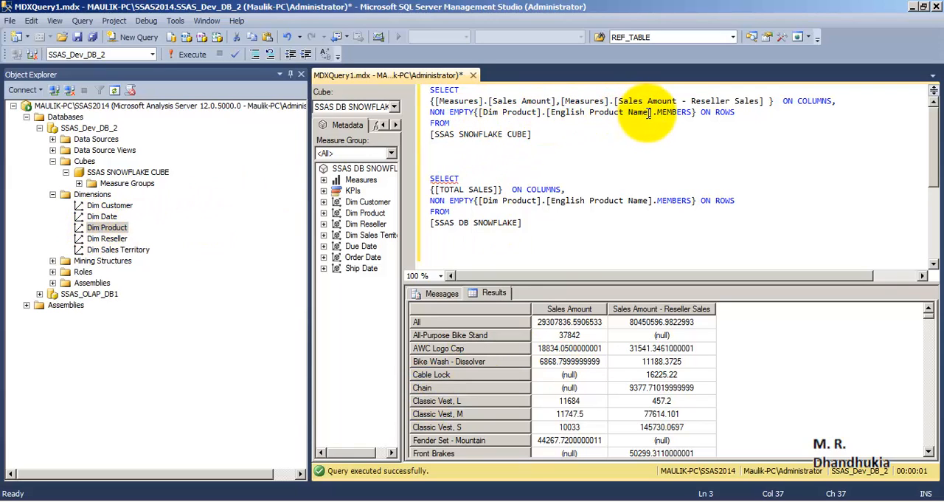
{"action": "left_click_drag", "start_coordinate": [656, 112], "coordinate": [692, 112]}
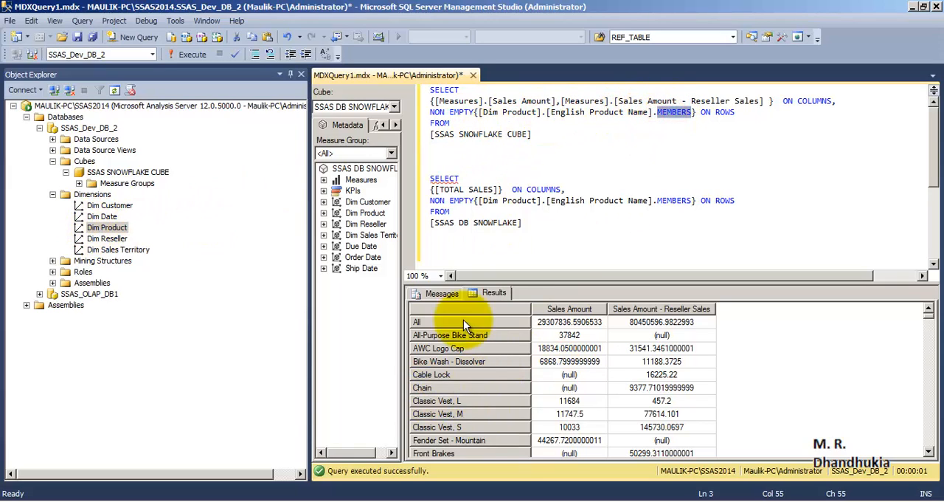
Examine the Sales Amount and Sales Amount - Reseller Sales columns in the first query's results
{"action": "left_click", "coordinate": [698, 121]}
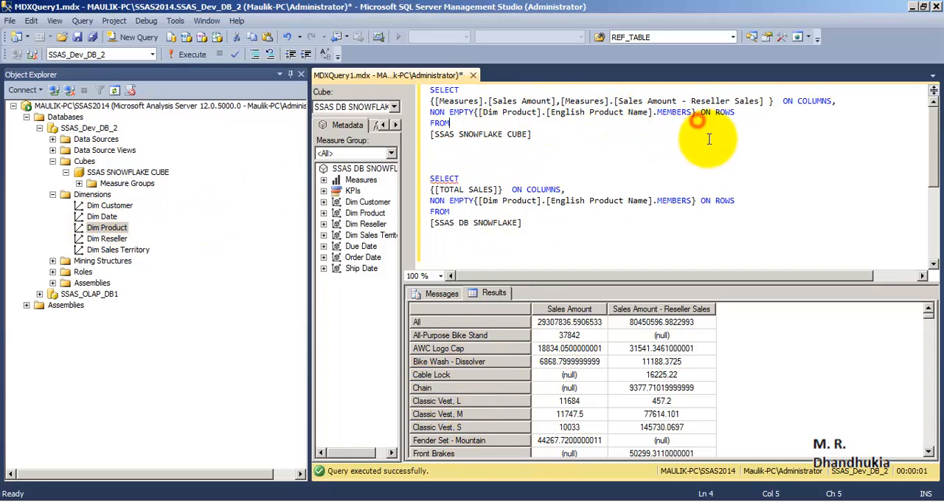
{"action": "left_click", "coordinate": [568, 309]}
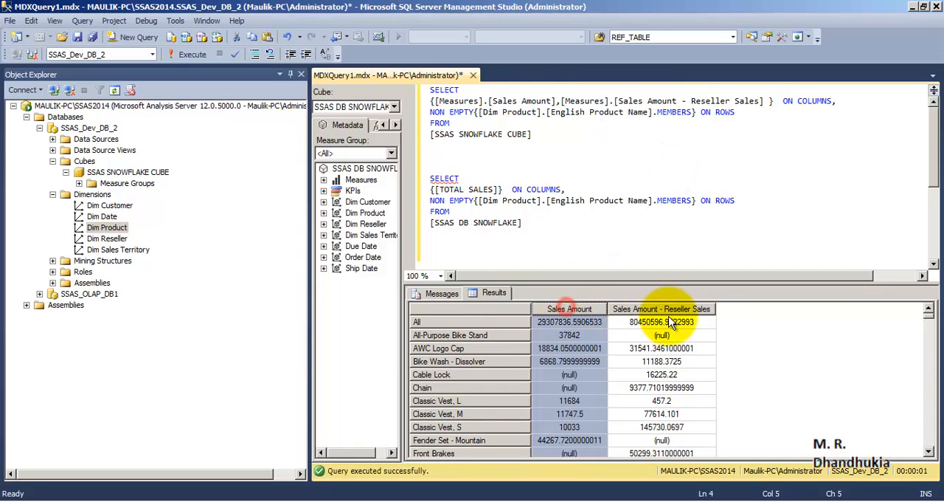
{"action": "left_click", "coordinate": [668, 310]}
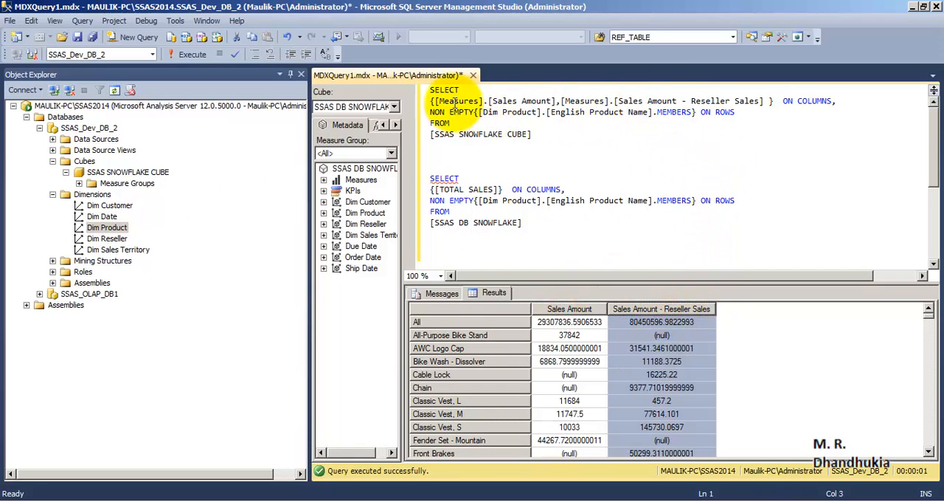
Try adding the cube's Internet Sales measure group after the cube name in the first query
{"action": "left_click", "coordinate": [78, 183]}
{"action": "left_click", "coordinate": [140, 194]}
{"action": "left_click_drag", "start_coordinate": [153, 190], "coordinate": [540, 135]}
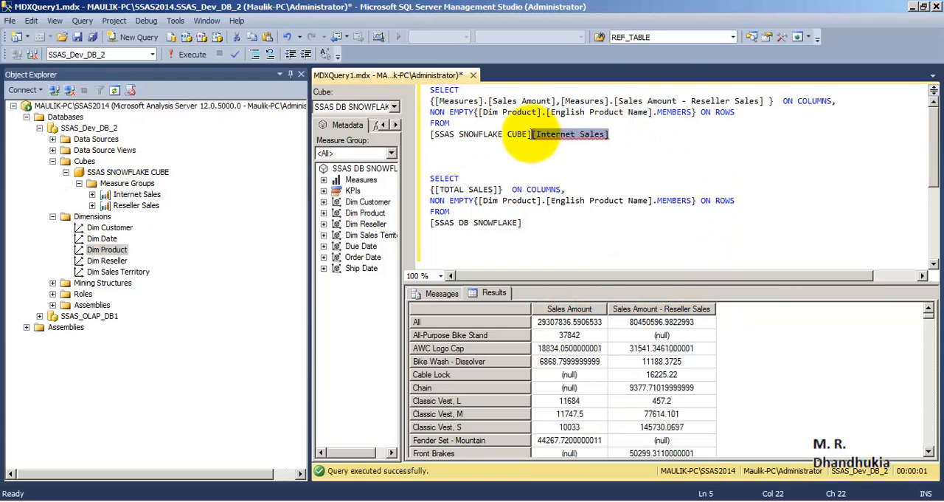
{"action": "key", "text": "Down"}
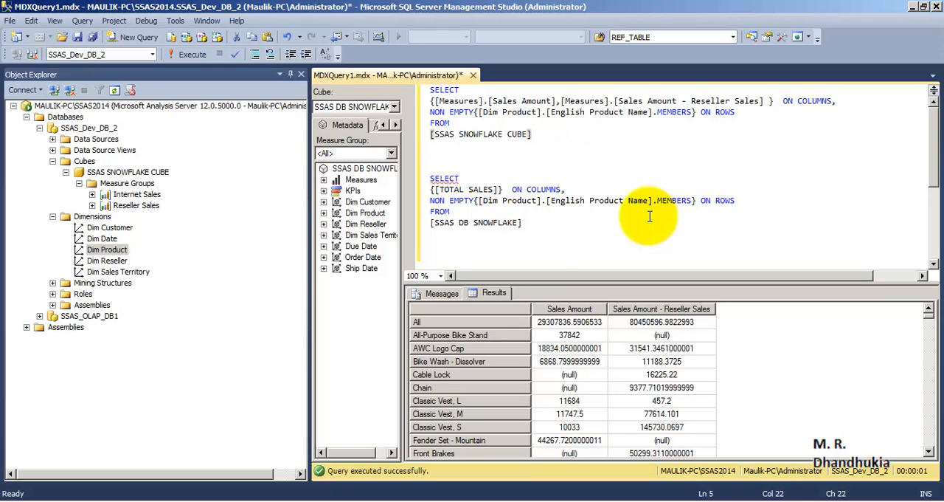
Examine the contents of the Internet Sales measure group, collapse it and return to the end of the first query
{"action": "left_click", "coordinate": [92, 194]}
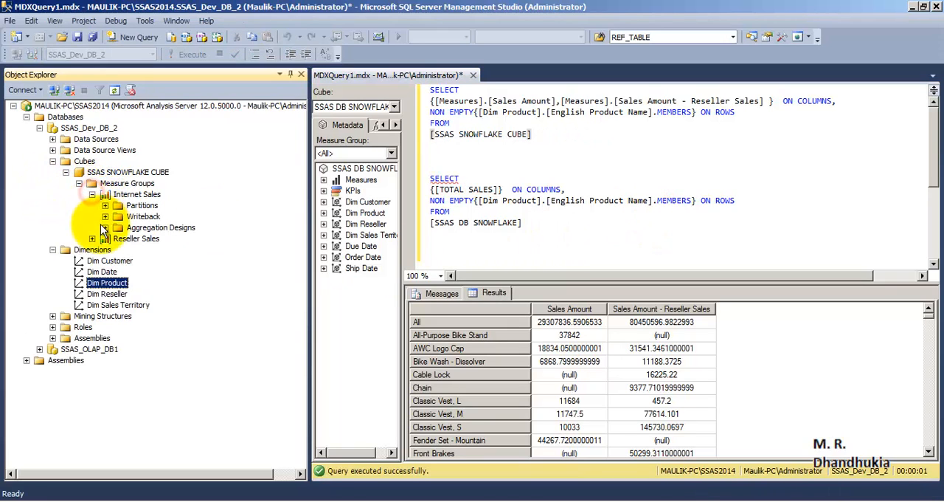
{"action": "left_click", "coordinate": [92, 194]}
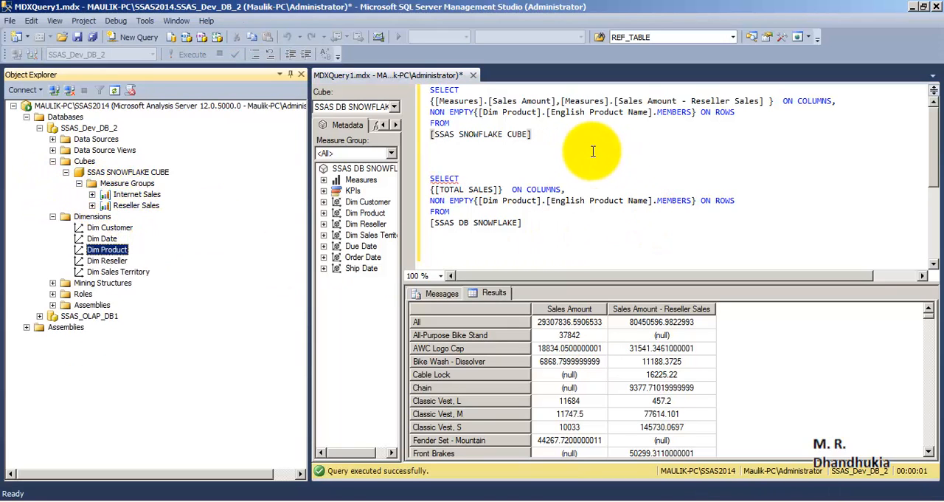
{"action": "left_click", "coordinate": [569, 133]}
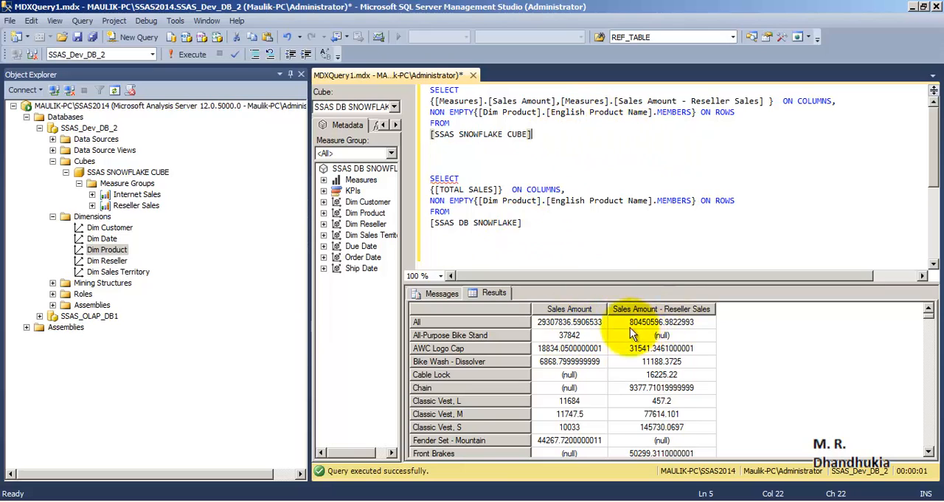
Switch to the SSAS_Dev_2 project in Visual Studio and add a calculated member named [Total Sales] to SSAS SNOWFLAKE CUBE
{"action": "mouse_move", "coordinate": [373, 501]}
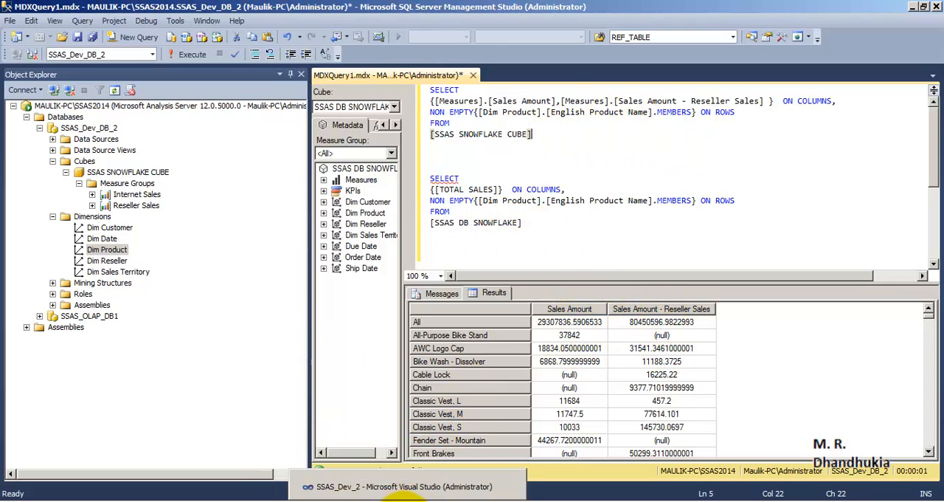
{"action": "left_click", "coordinate": [402, 487]}
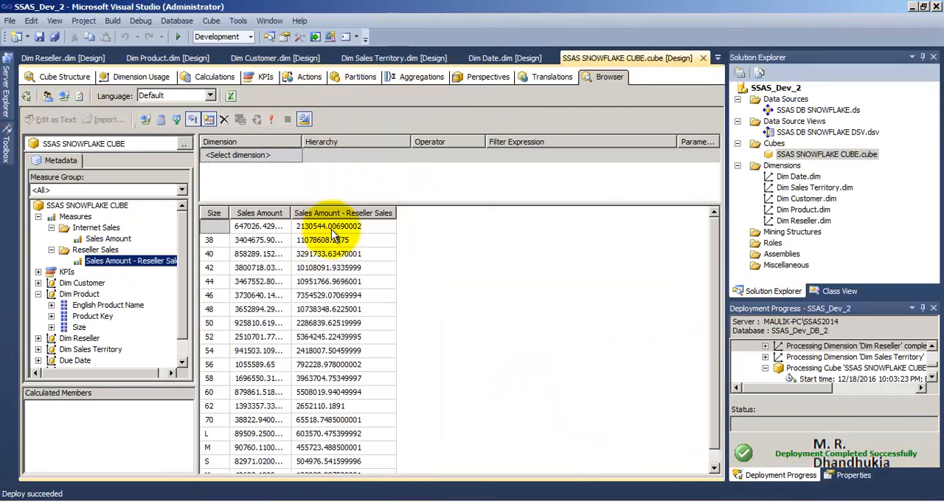
{"action": "left_click", "coordinate": [324, 176]}
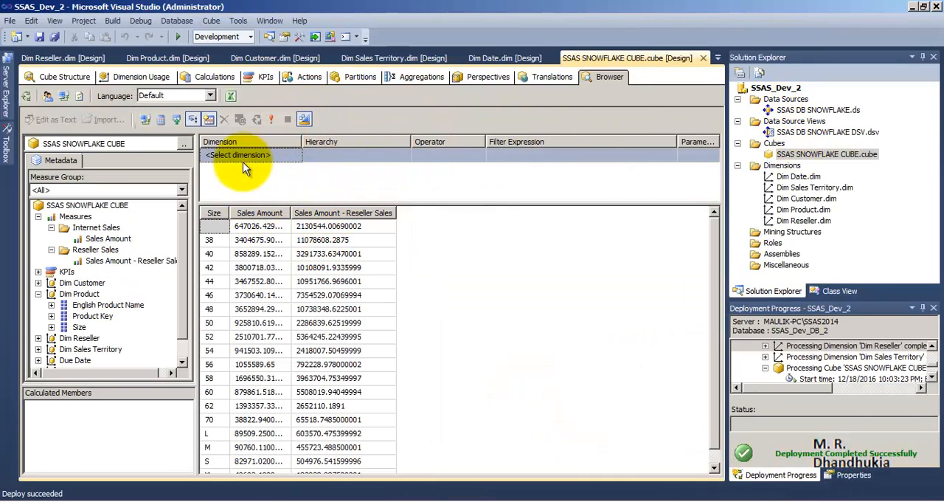
{"action": "left_click", "coordinate": [211, 77]}
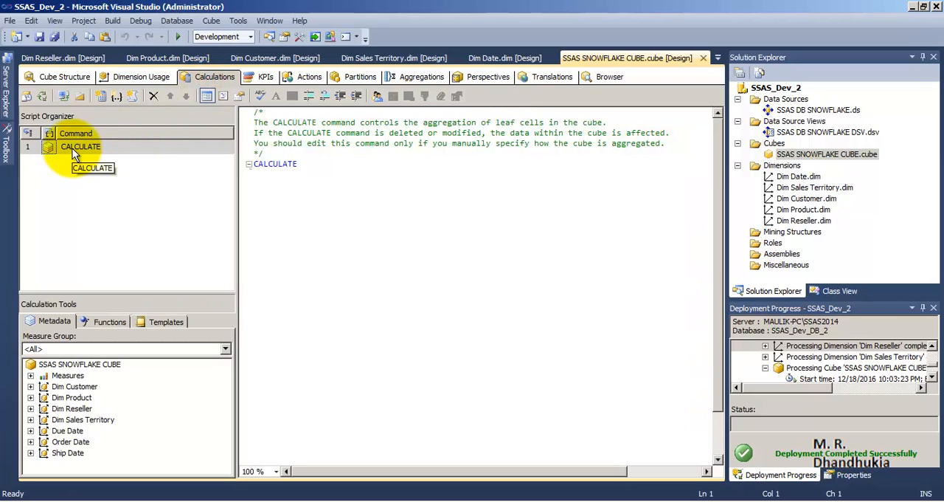
{"action": "left_click", "coordinate": [101, 97]}
{"action": "left_click", "coordinate": [290, 132]}
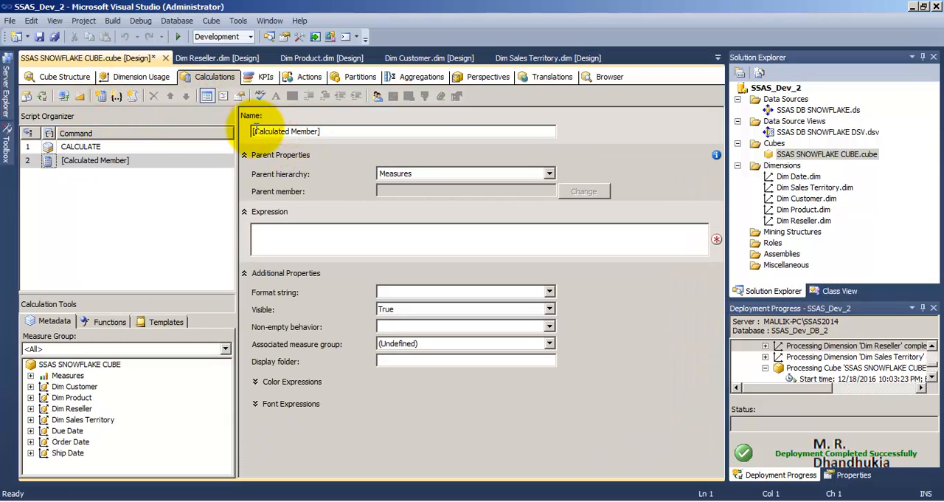
{"action": "left_click_drag", "start_coordinate": [255, 130], "coordinate": [307, 128]}
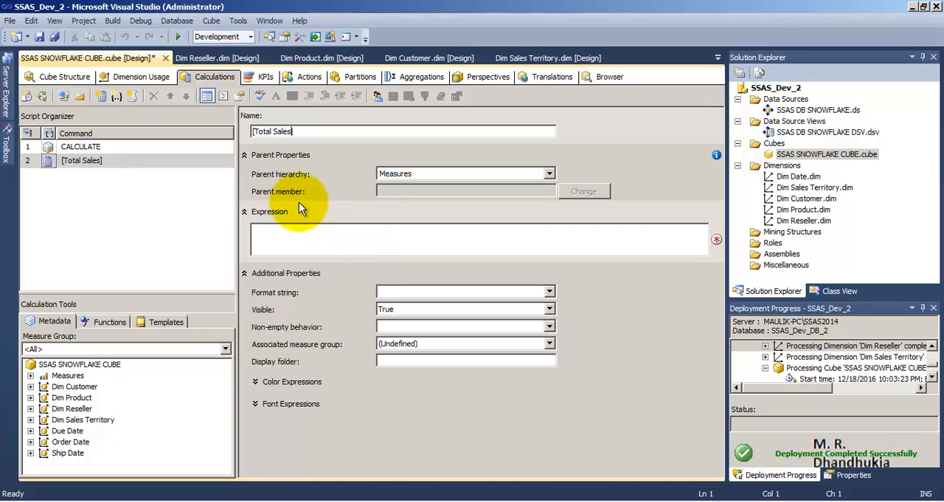
Set the [Total Sales] expression to [Measures].[Sales Amount] + [Measures].[Sales Amount - Reseller Sales] and save the project
{"action": "left_click", "coordinate": [306, 236]}
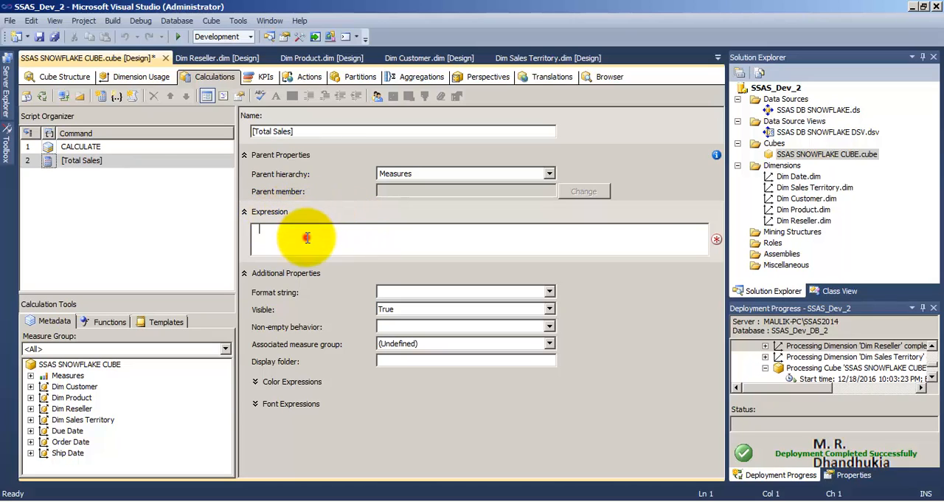
{"action": "left_click", "coordinate": [30, 376]}
{"action": "left_click", "coordinate": [43, 387]}
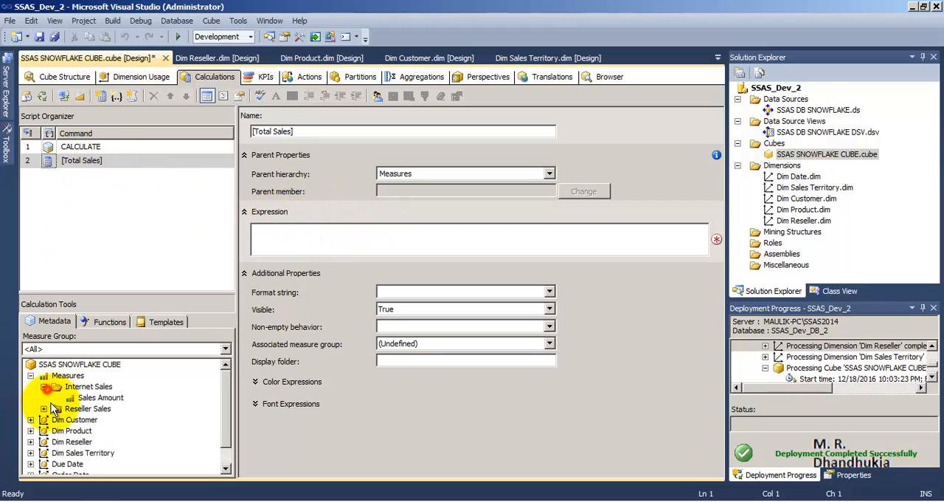
{"action": "left_click", "coordinate": [43, 409]}
{"action": "left_click_drag", "start_coordinate": [100, 398], "coordinate": [274, 237]}
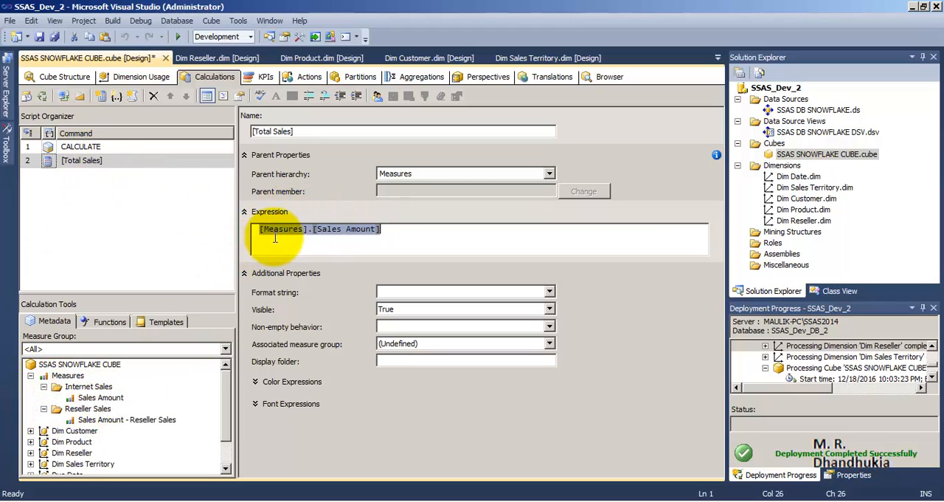
{"action": "key", "text": "Right"}
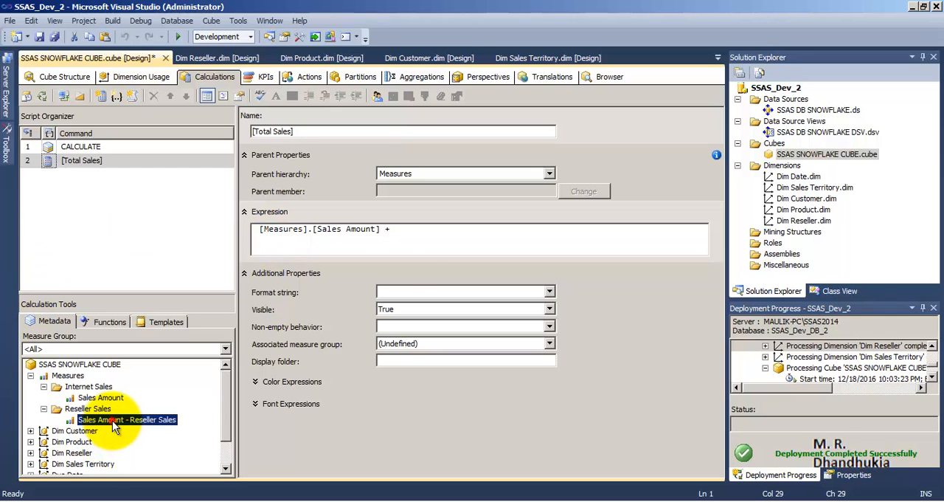
{"action": "left_click_drag", "start_coordinate": [115, 426], "coordinate": [362, 236]}
{"action": "left_click", "coordinate": [612, 235]}
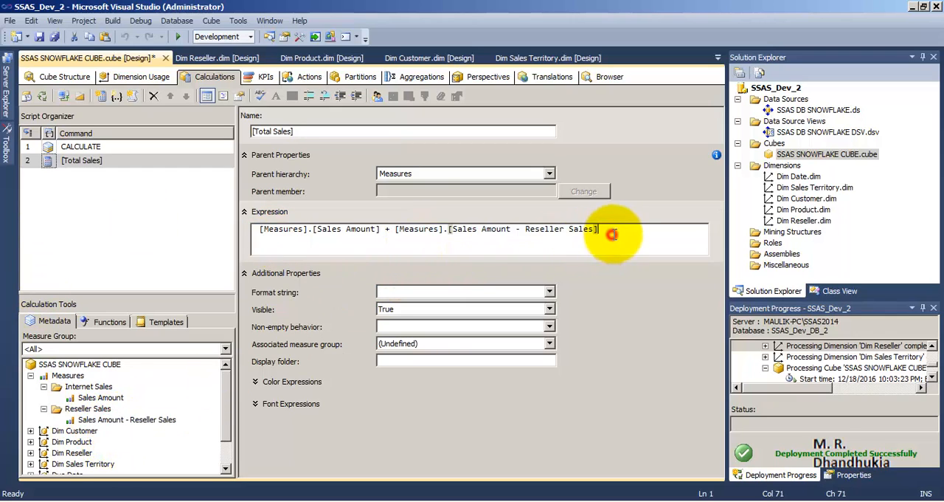
{"action": "left_click", "coordinate": [54, 37]}
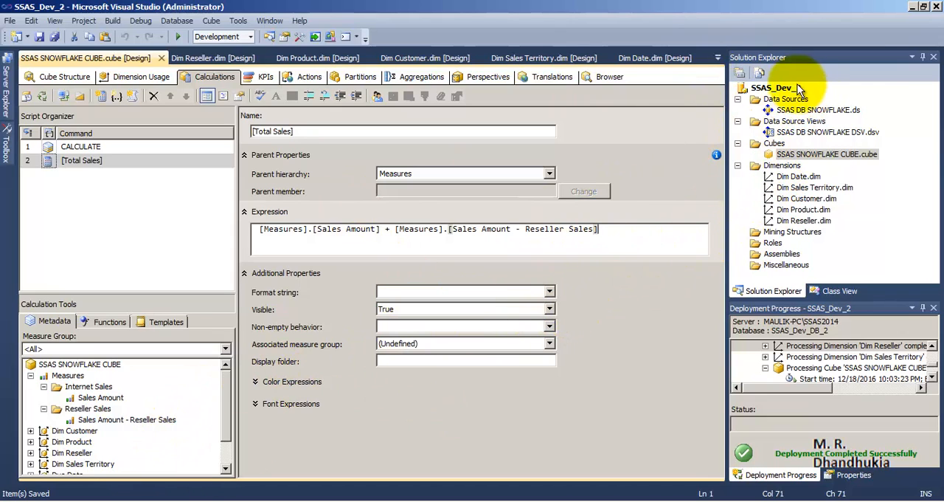
Return to the cube's structure view and deploy the SSAS_Dev_2 project
{"action": "left_click", "coordinate": [65, 76]}
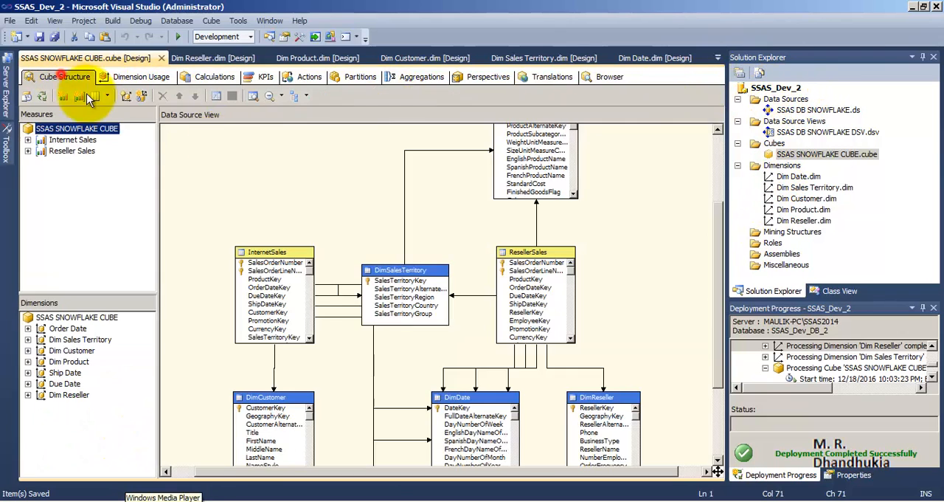
{"action": "right_click", "coordinate": [777, 88]}
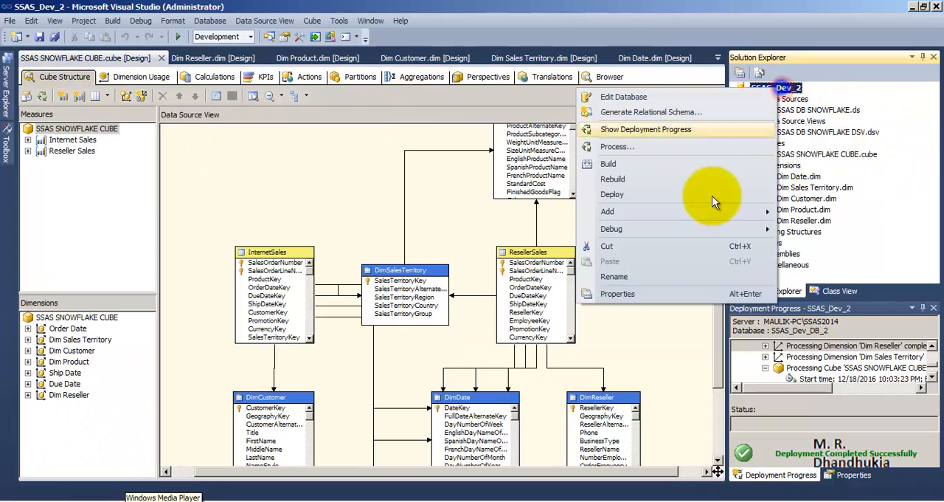
{"action": "left_click", "coordinate": [633, 194]}
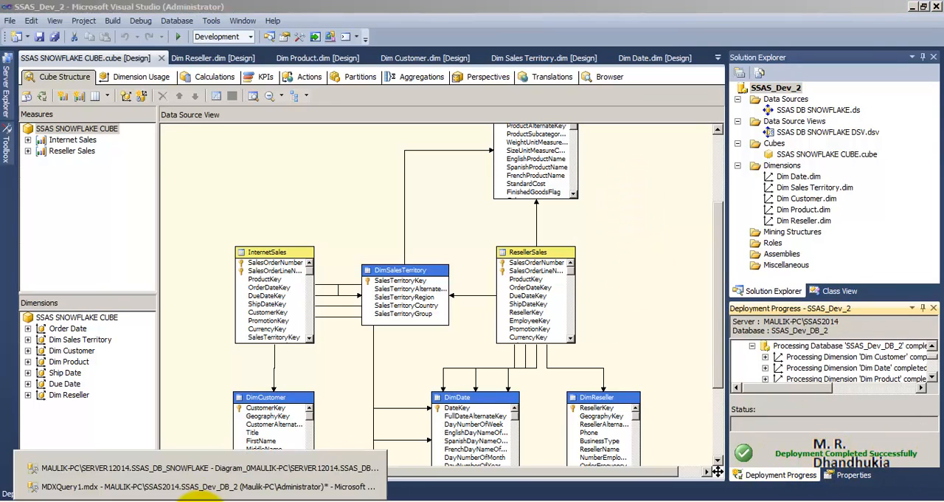
Switch to MDXQuery1.mdx in Management Studio and execute only the second query, which puts [TOTAL SALES] on columns
{"action": "left_click", "coordinate": [179, 461]}
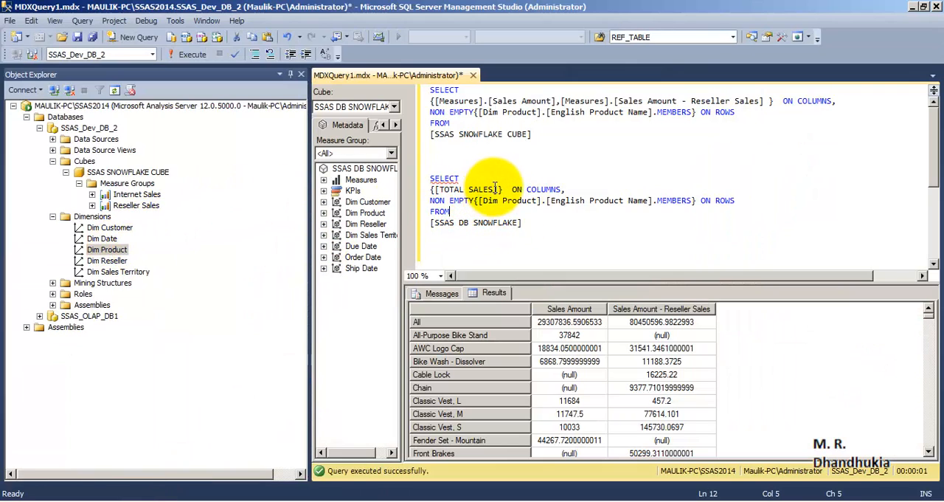
{"action": "left_click_drag", "start_coordinate": [494, 186], "coordinate": [446, 190]}
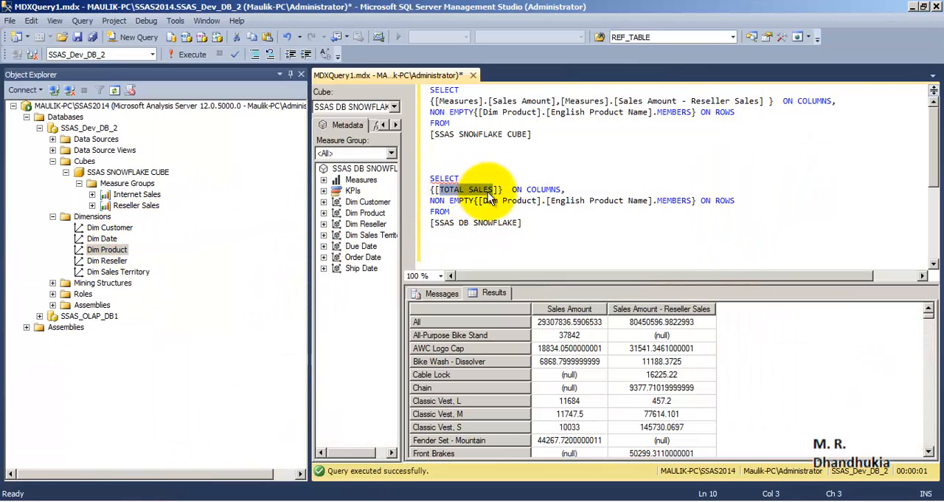
{"action": "left_click_drag", "start_coordinate": [530, 228], "coordinate": [414, 199]}
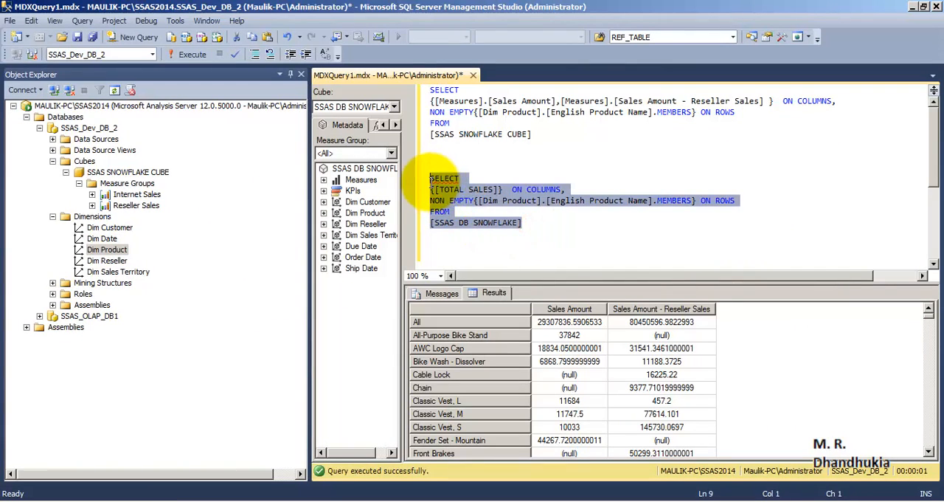
{"action": "left_click", "coordinate": [193, 55]}
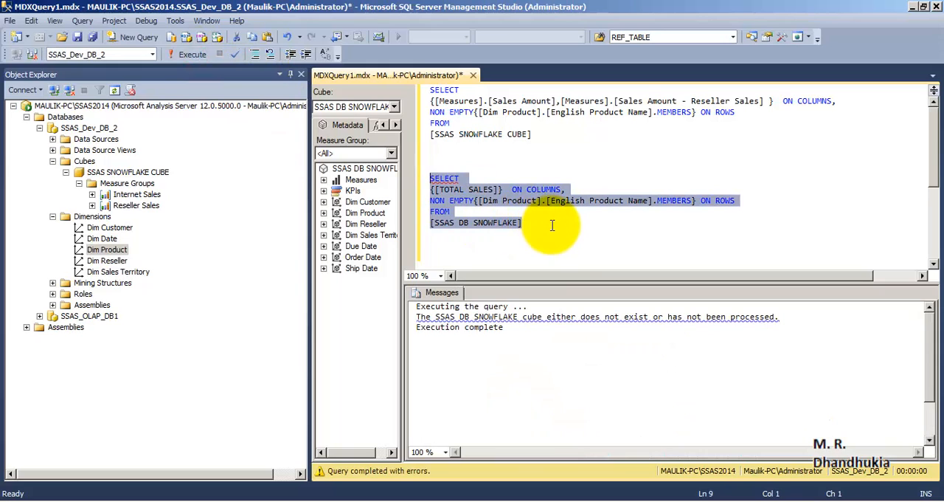
Replace the cube name in the second query's FROM clause with [SSAS SNOWFLAKE CUBE] from the database's Cubes folder, on its own line
{"action": "left_click", "coordinate": [552, 228]}
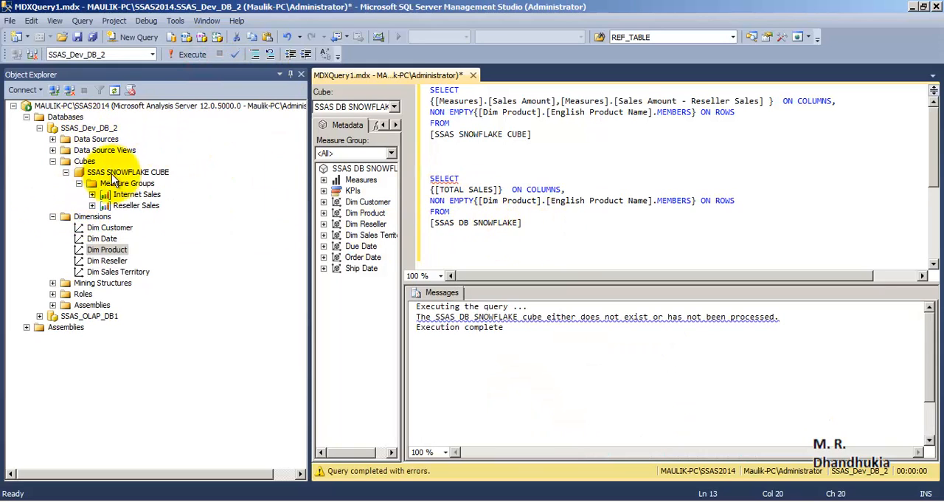
{"action": "left_click", "coordinate": [133, 174]}
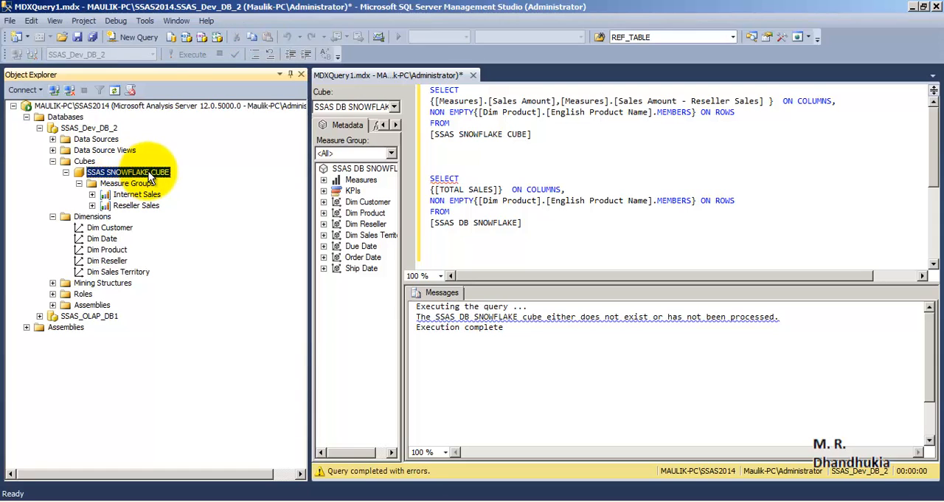
{"action": "left_click_drag", "start_coordinate": [135, 175], "coordinate": [488, 222]}
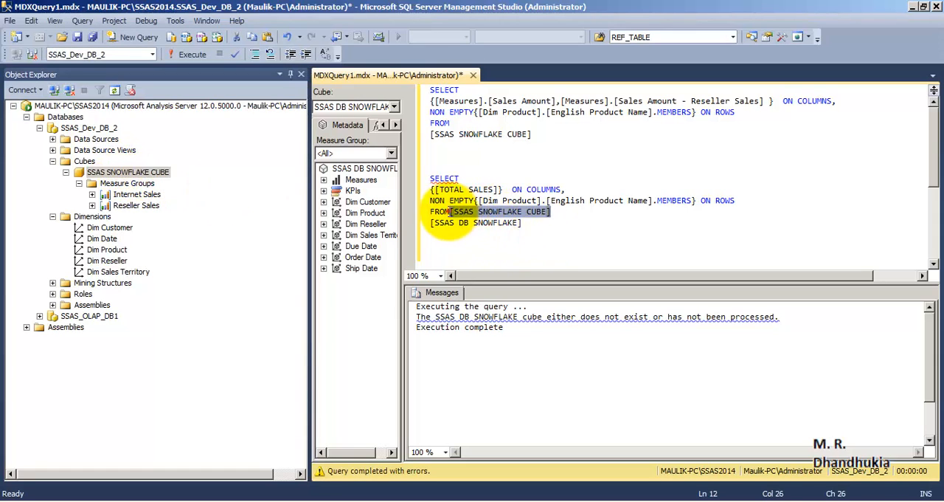
{"action": "key", "text": "Left"}
{"action": "key", "text": "Return"}
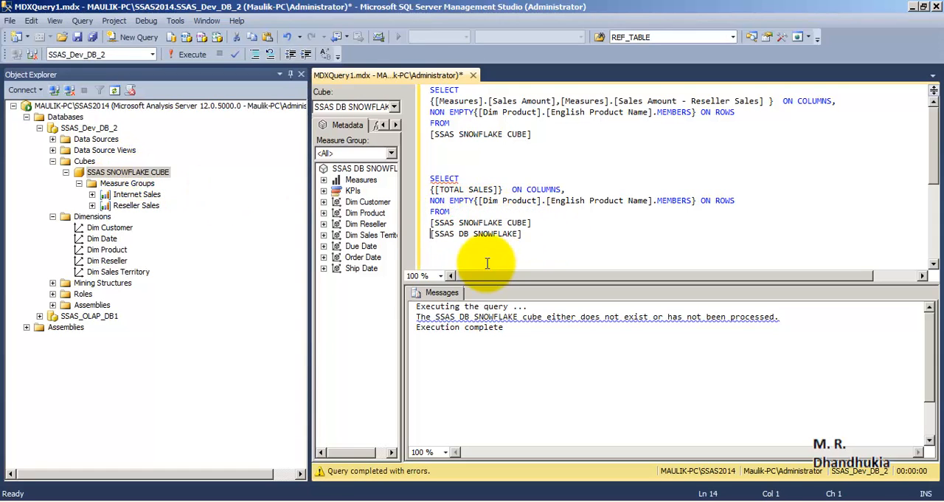
Execute only the corrected second MDX query, covering [TOTAL SALES] by English Product Name
{"action": "left_click_drag", "start_coordinate": [544, 226], "coordinate": [430, 178]}
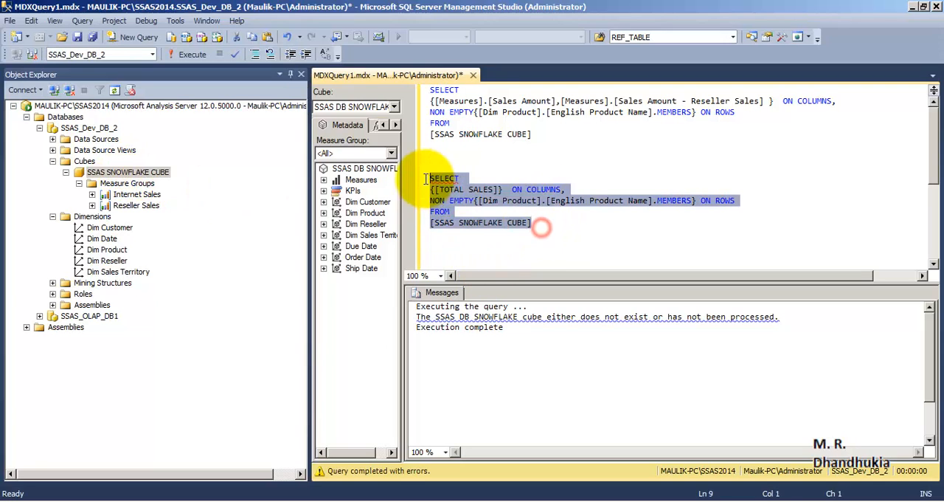
{"action": "left_click", "coordinate": [551, 226]}
{"action": "left_click_drag", "start_coordinate": [579, 226], "coordinate": [428, 179]}
{"action": "left_click", "coordinate": [193, 54]}
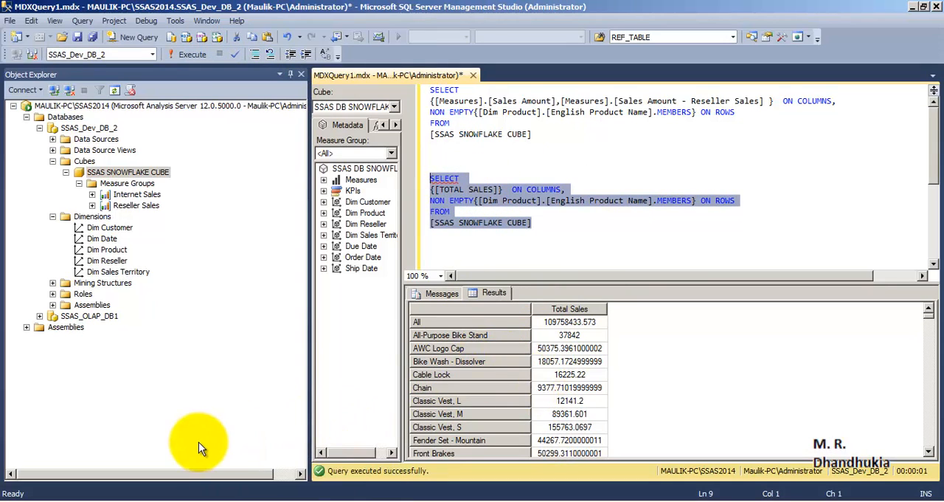
{"action": "left_click", "coordinate": [30, 500]}
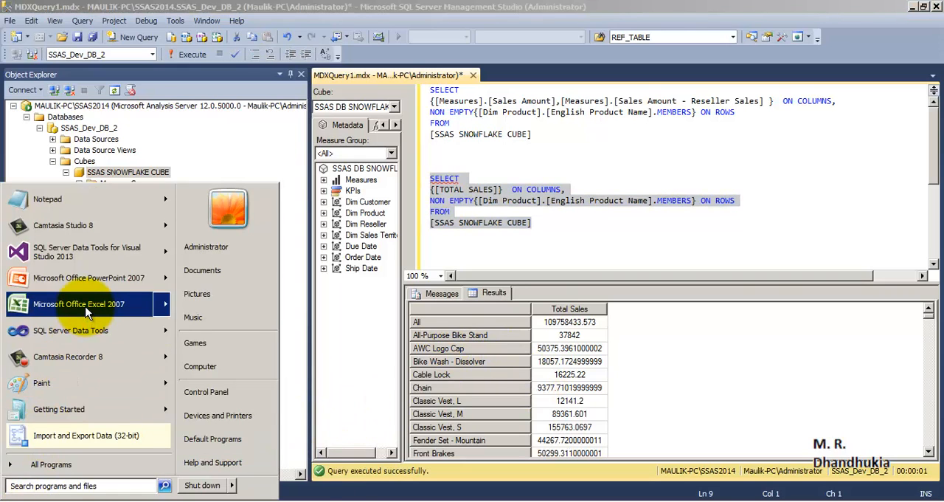
{"action": "mouse_move", "coordinate": [86, 311]}
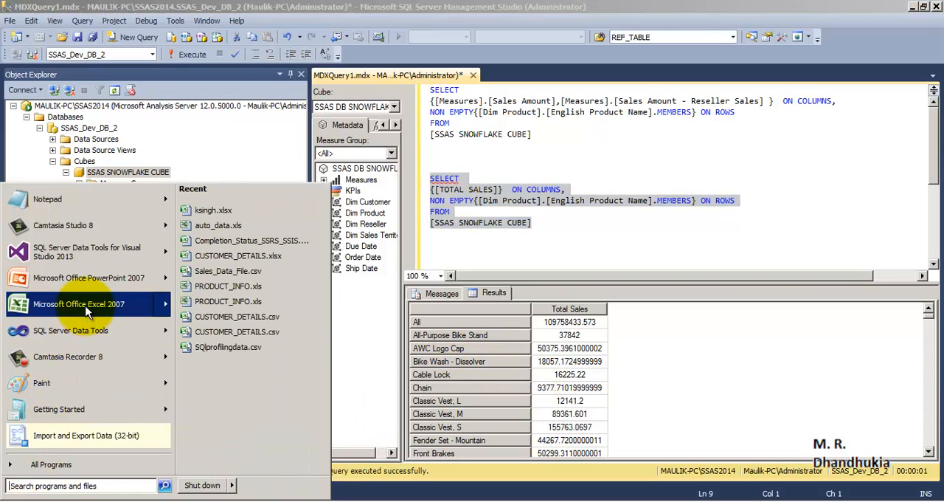
{"action": "left_click", "coordinate": [532, 212]}
Copy the Analysis Services server name from the Connect to Server dialog without making a new connection
{"action": "left_click", "coordinate": [88, 105]}
{"action": "right_click", "coordinate": [89, 105]}
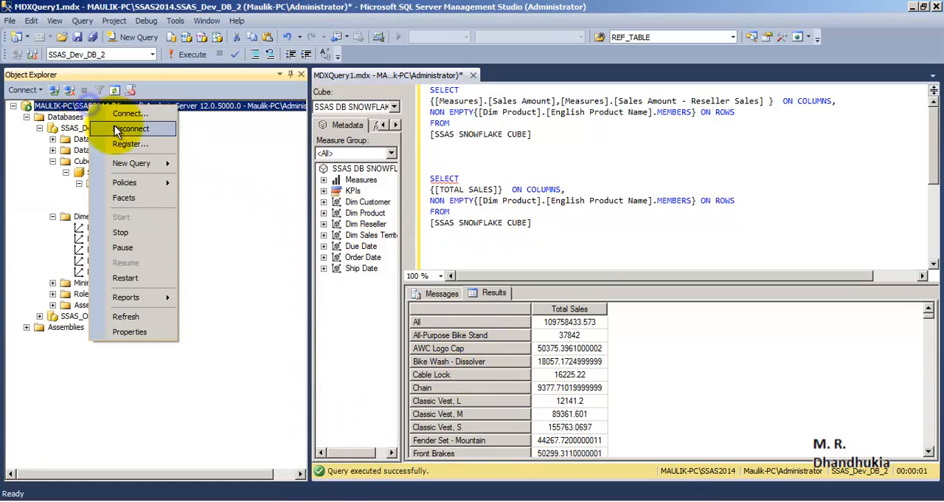
{"action": "left_click", "coordinate": [115, 125]}
{"action": "right_click", "coordinate": [492, 177]}
{"action": "left_click", "coordinate": [512, 212]}
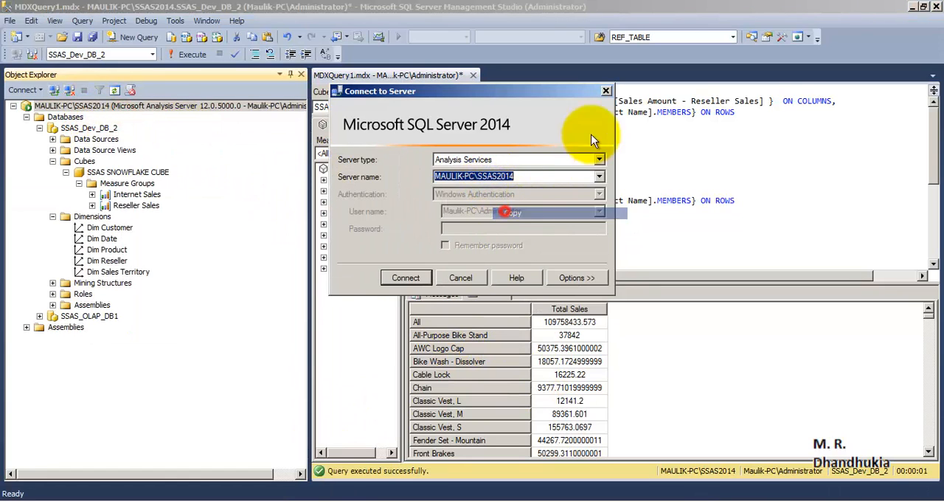
{"action": "left_click", "coordinate": [605, 91]}
Switch to Excel 2007 and connect to Analysis Services as an external data source, using the copied server name and Windows Authentication
{"action": "left_click", "coordinate": [29, 499]}
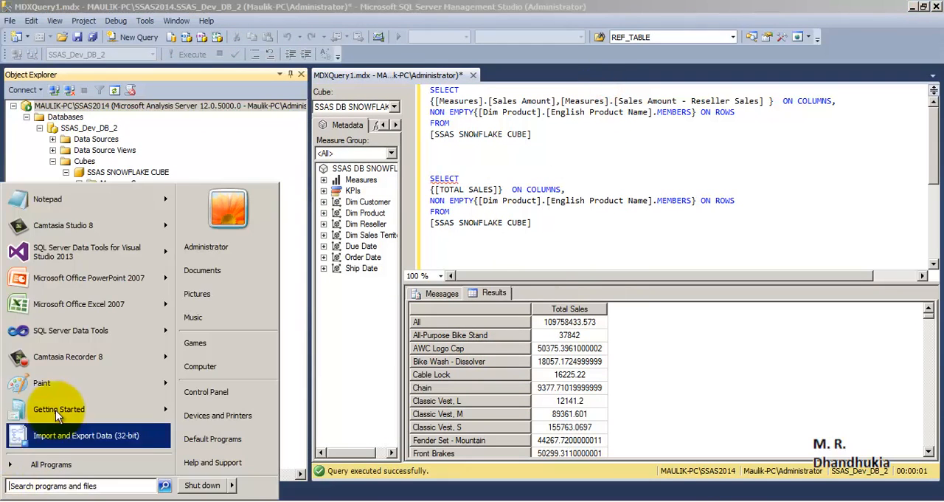
{"action": "left_click", "coordinate": [94, 305]}
{"action": "left_click", "coordinate": [245, 27]}
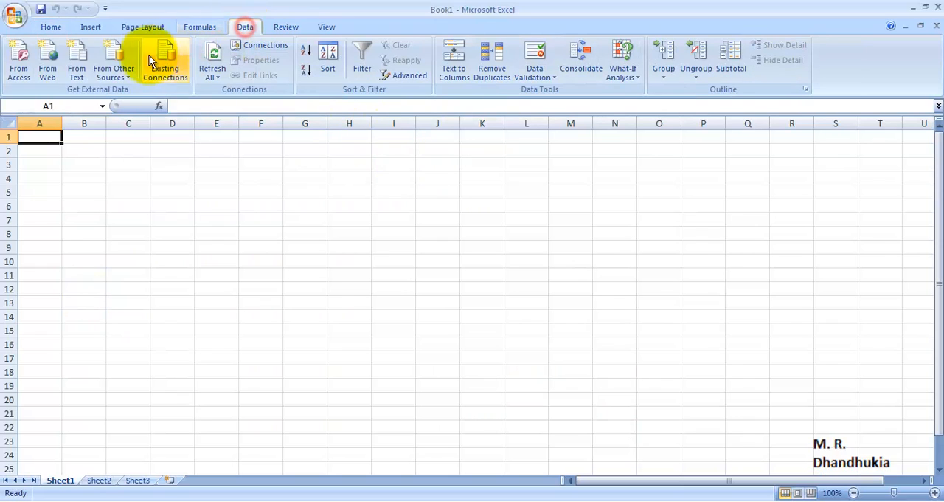
{"action": "left_click", "coordinate": [119, 65]}
{"action": "left_click", "coordinate": [139, 124]}
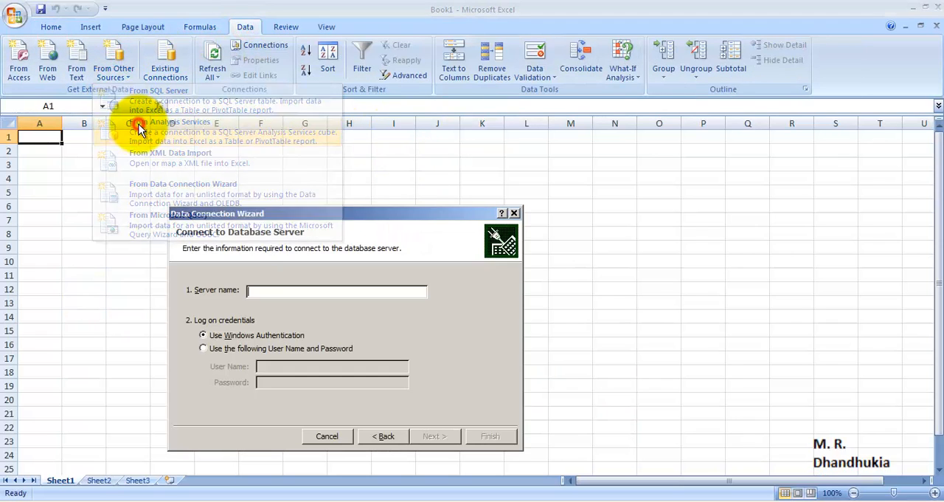
{"action": "right_click", "coordinate": [283, 291]}
{"action": "left_click", "coordinate": [315, 334]}
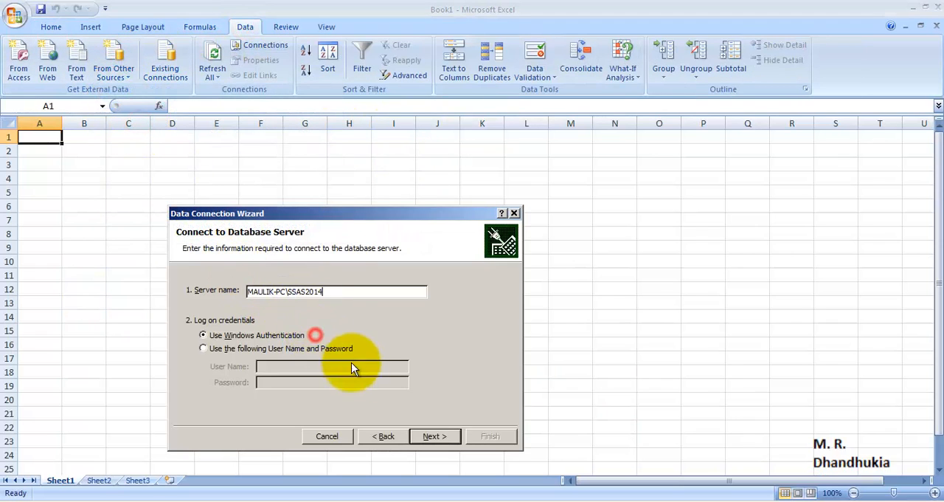
{"action": "left_click", "coordinate": [431, 436]}
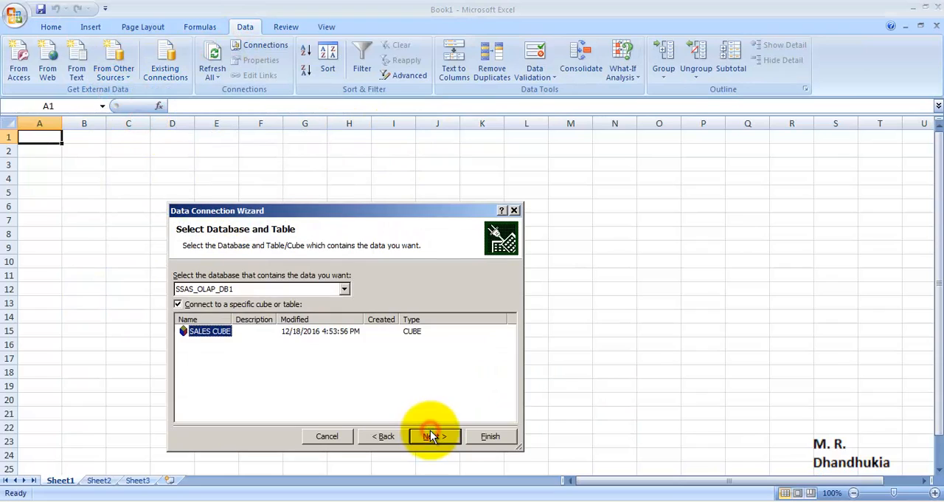
Select SSAS SNOWFLAKE CUBE in the SSAS_Dev_DB_2 database and finish the data connection with the default file name
{"action": "left_click", "coordinate": [344, 292]}
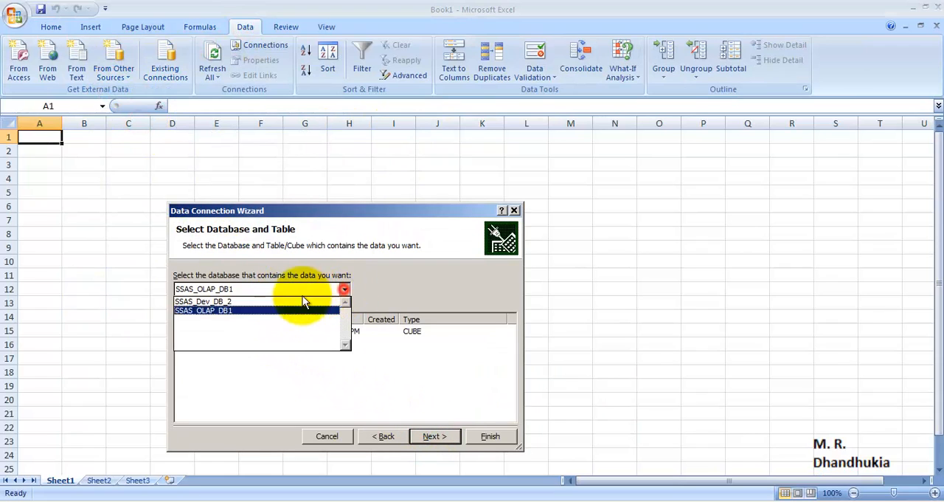
{"action": "left_click", "coordinate": [246, 303]}
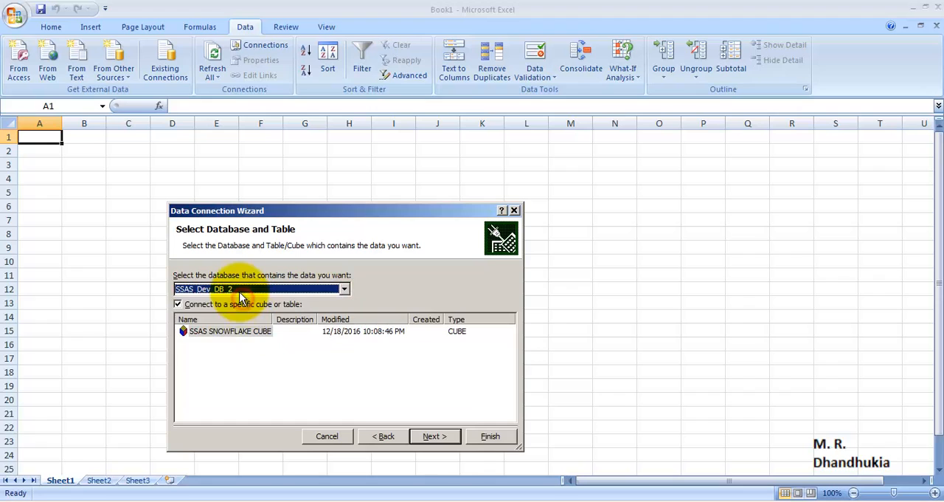
{"action": "left_click_drag", "start_coordinate": [272, 319], "coordinate": [326, 323]}
{"action": "left_click", "coordinate": [215, 336]}
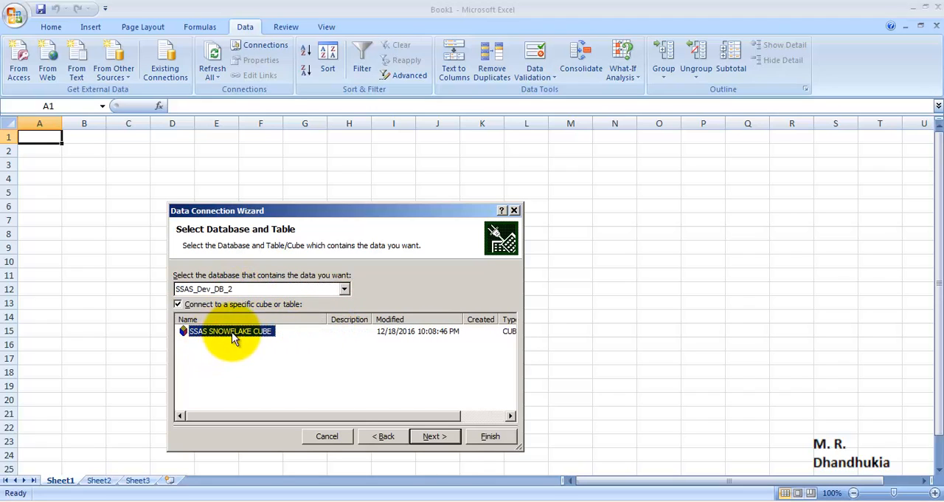
{"action": "left_click", "coordinate": [442, 438]}
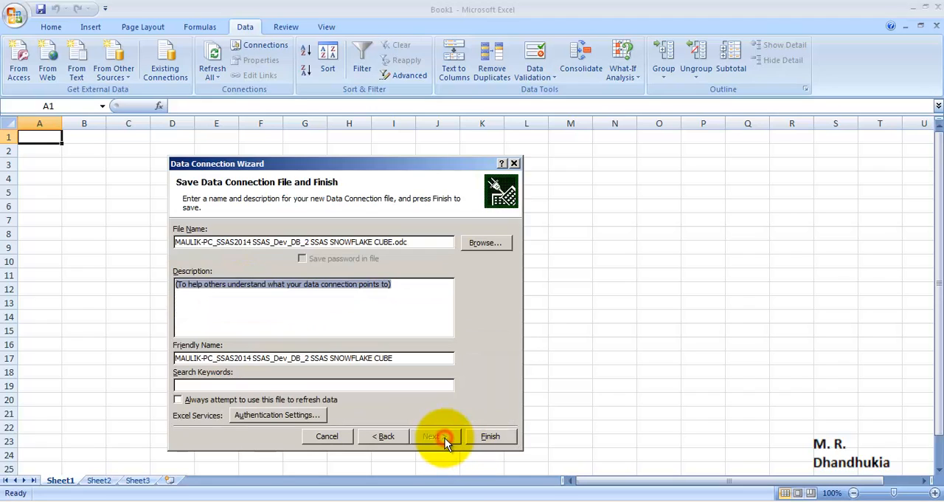
{"action": "left_click", "coordinate": [490, 436]}
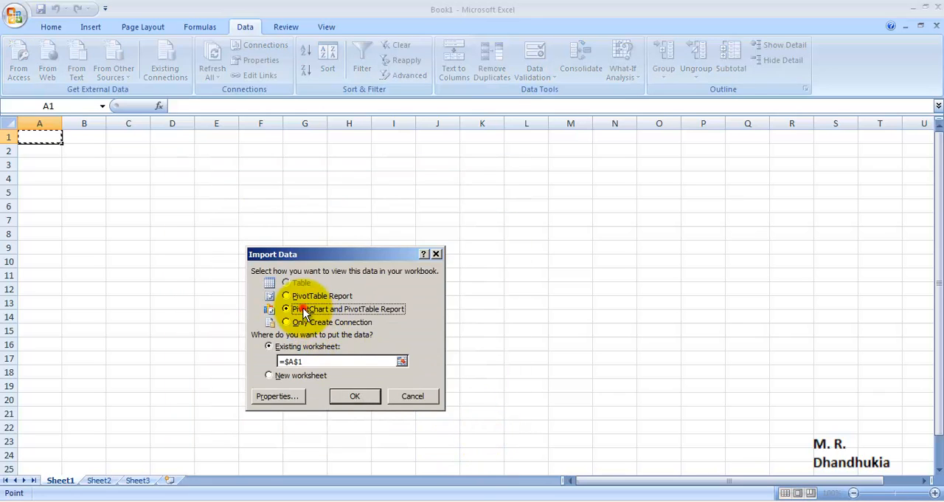
Import the cube as a PivotChart and PivotTable Report at $A$1, with Sales Amount, Sales Amount - Reseller Sales and Total Sales as values
{"action": "left_click", "coordinate": [346, 395]}
{"action": "left_click", "coordinate": [414, 148]}
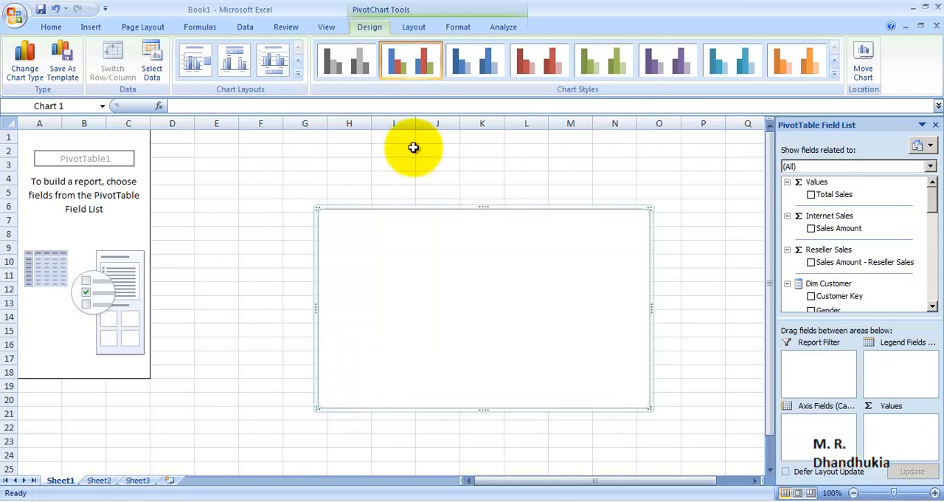
{"action": "left_click", "coordinate": [812, 228]}
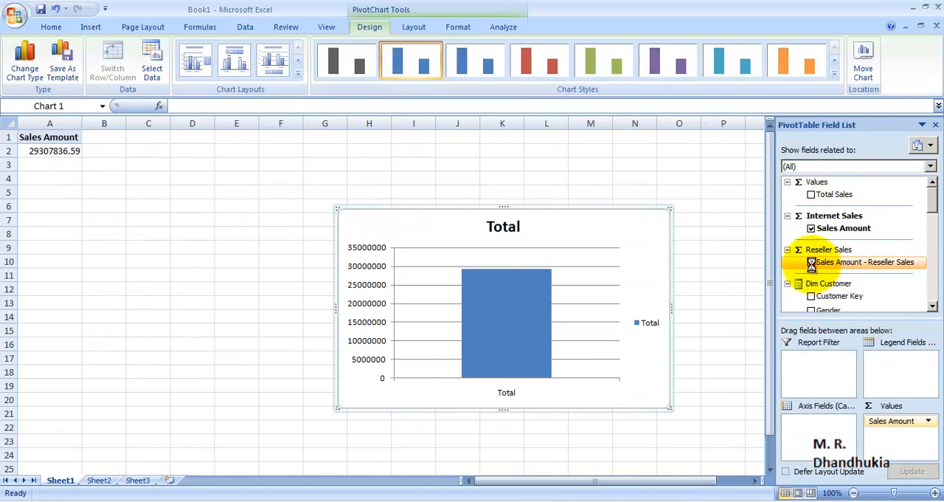
{"action": "left_click", "coordinate": [812, 262]}
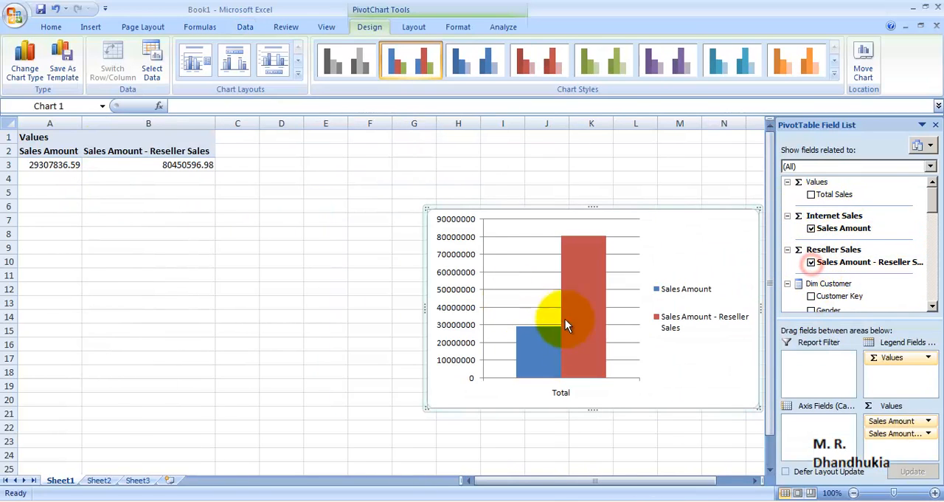
{"action": "left_click", "coordinate": [812, 194]}
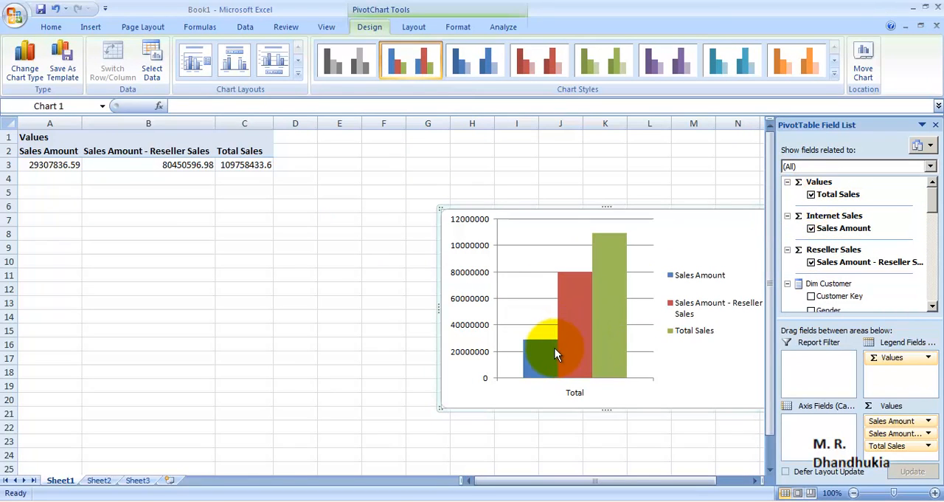
Compare the sum of Sales Amount and Sales Amount - Reseller Sales in A3:B3 with the Total Sales value
{"action": "left_click", "coordinate": [605, 311]}
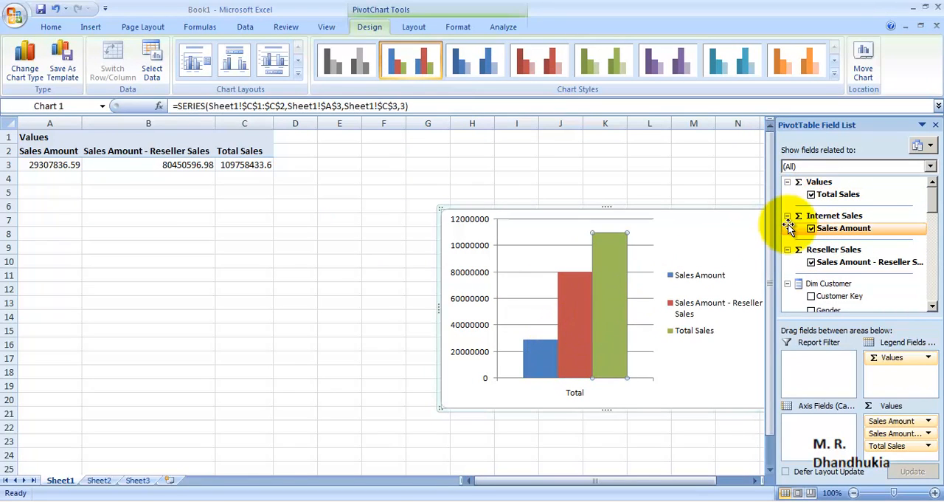
{"action": "left_click", "coordinate": [43, 165]}
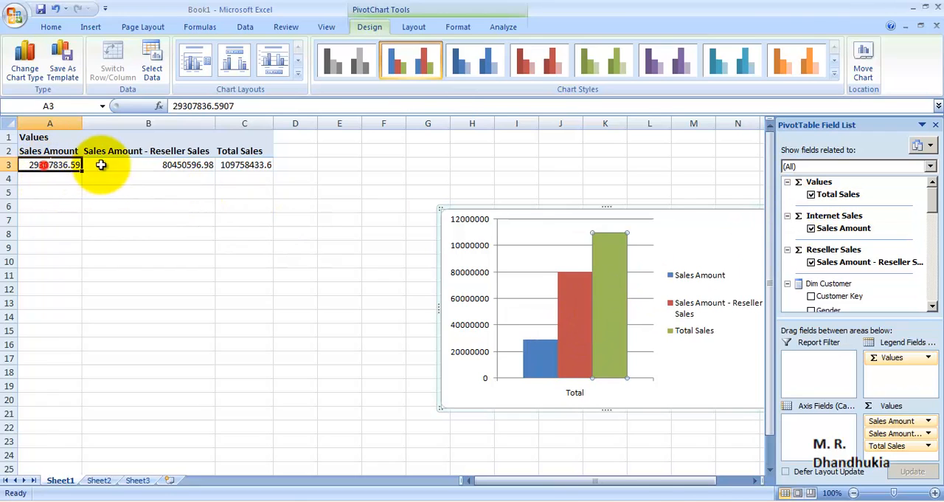
{"action": "left_click_drag", "start_coordinate": [101, 164], "coordinate": [137, 162]}
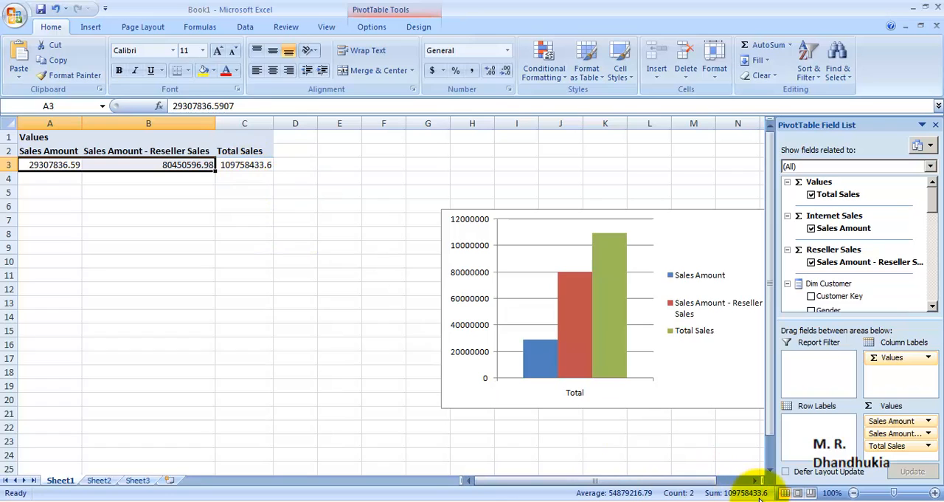
Add English Product Name from Dim Product to the PivotTable's row labels
{"action": "left_click_drag", "start_coordinate": [934, 199], "coordinate": [935, 234]}
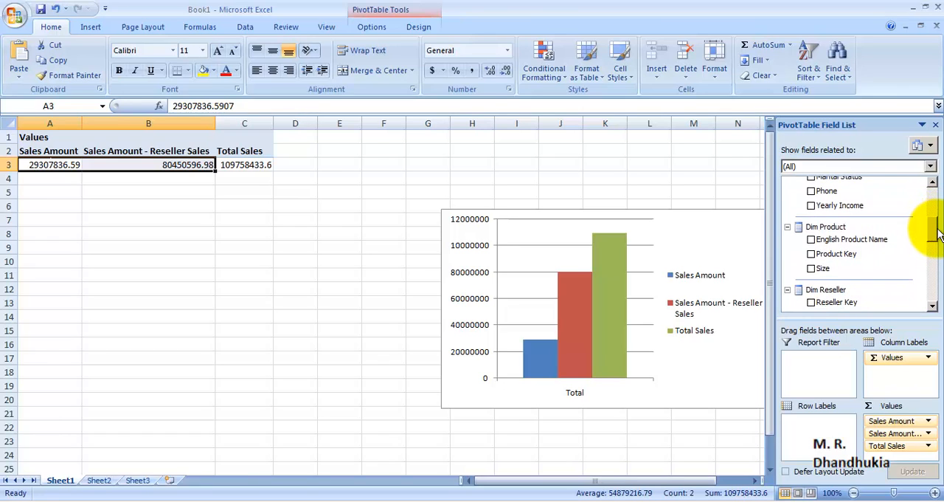
{"action": "left_click", "coordinate": [811, 240]}
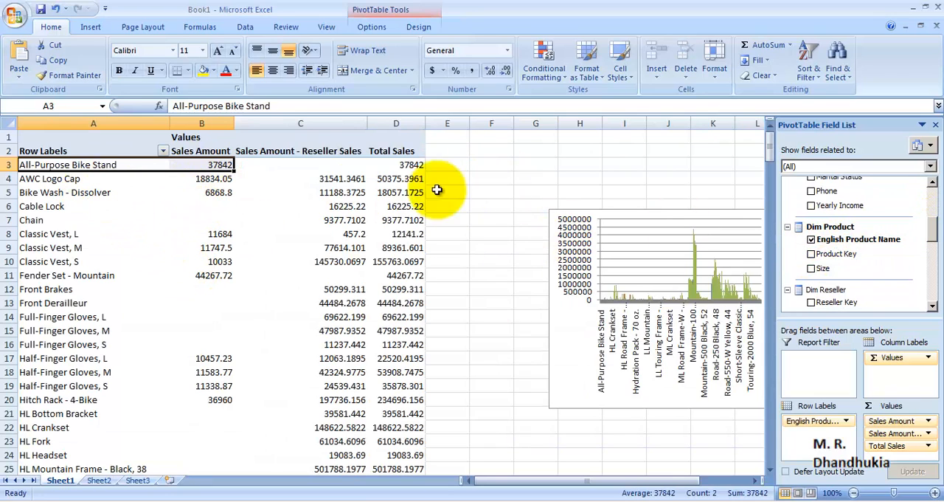
Examine the sales columns per product and compare the sum of both sales amounts for Bike Wash - Dissolver with its Total Sales
{"action": "left_click", "coordinate": [407, 125]}
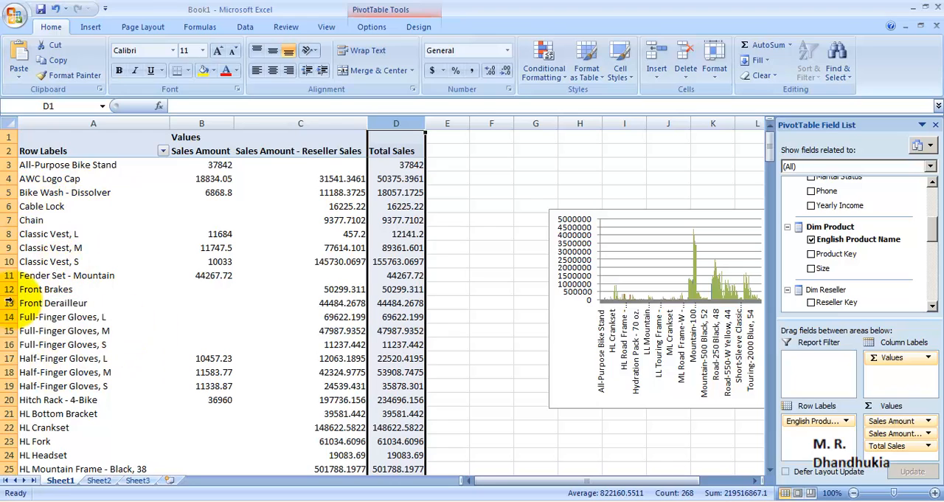
{"action": "left_click_drag", "start_coordinate": [60, 167], "coordinate": [64, 413]}
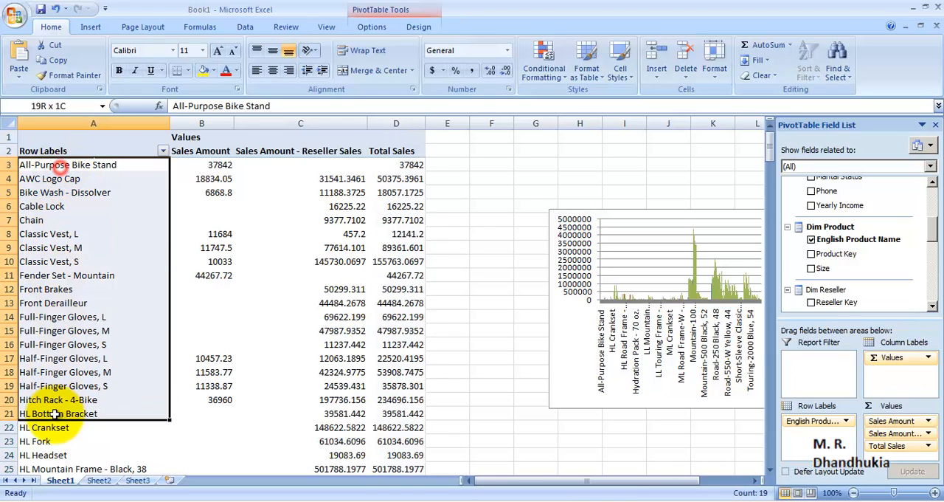
{"action": "left_click_drag", "start_coordinate": [199, 165], "coordinate": [190, 334]}
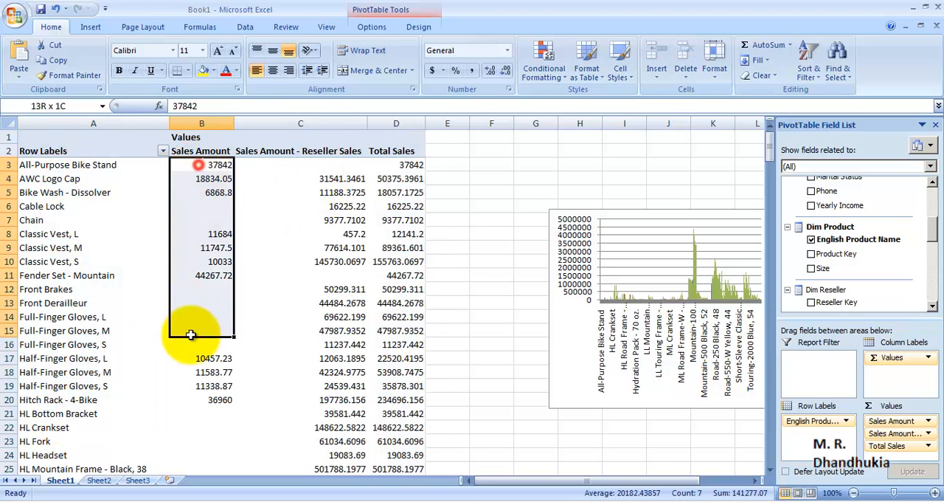
{"action": "left_click", "coordinate": [295, 206]}
{"action": "left_click_drag", "start_coordinate": [202, 193], "coordinate": [322, 192]}
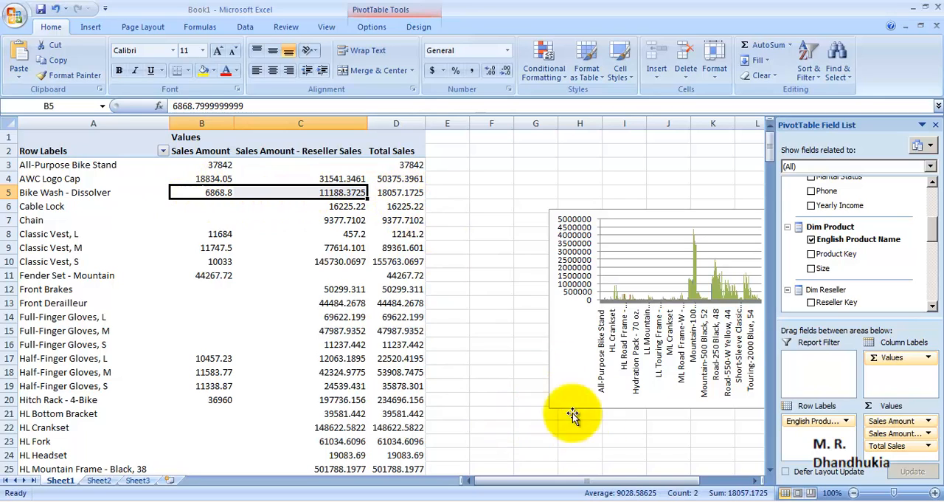
{"action": "left_click", "coordinate": [639, 440]}
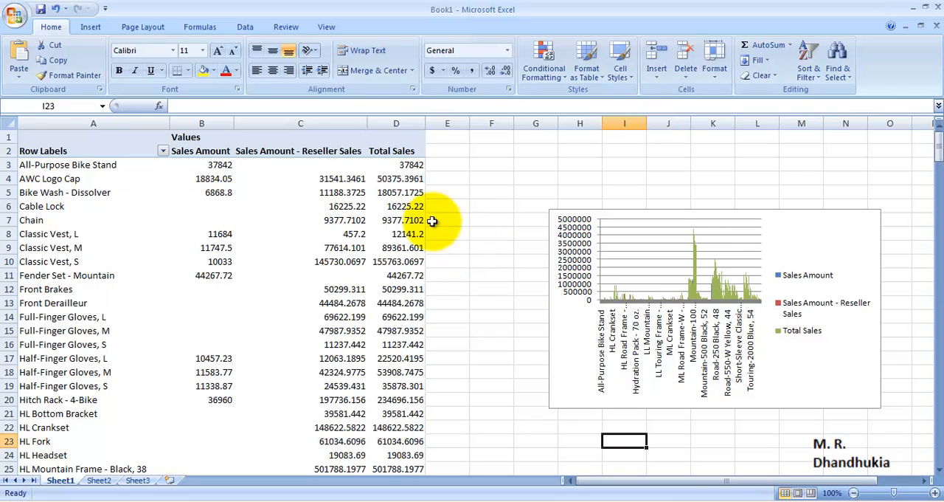
{"action": "left_click", "coordinate": [446, 233]}
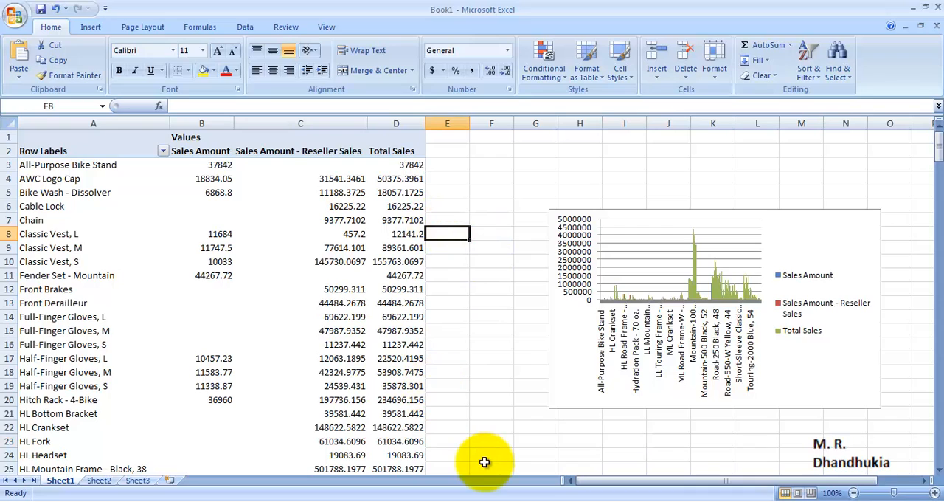